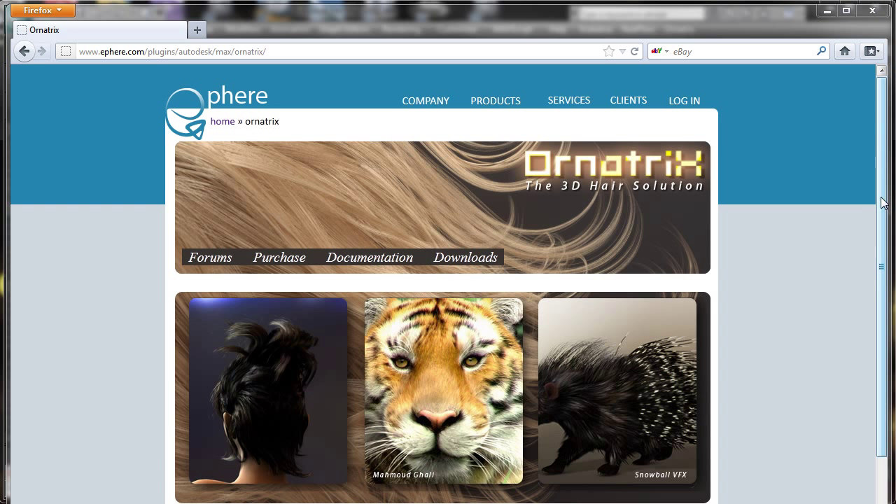
Leave the Ornatrix product page in the browser and switch to 3ds Max.
{"action": "left_click_drag", "start_coordinate": [886, 203], "coordinate": [783, 34]}
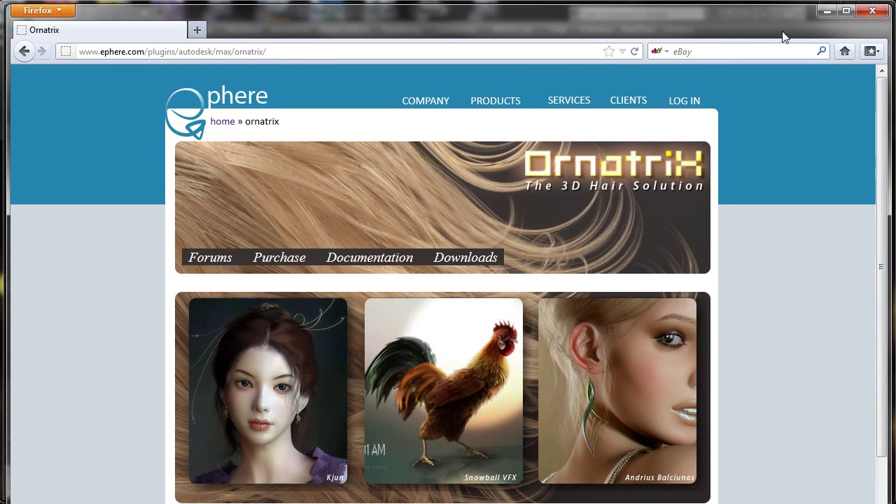
{"action": "left_click", "coordinate": [827, 12]}
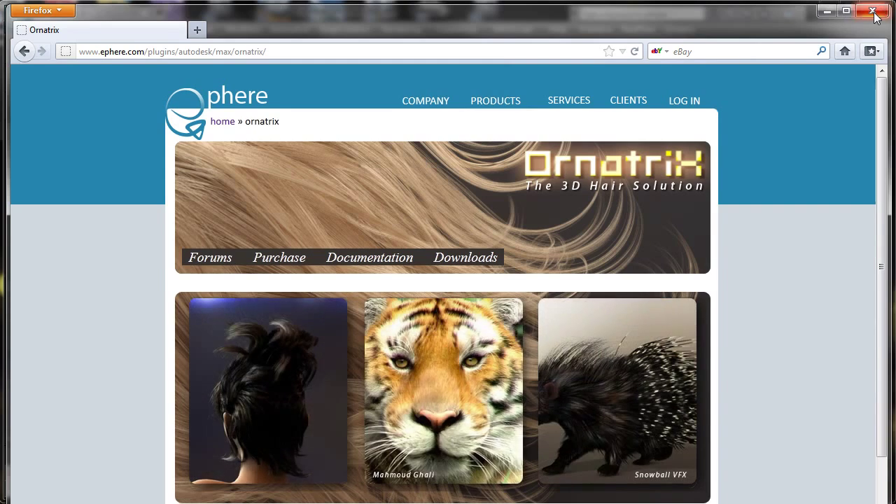
{"action": "left_click", "coordinate": [872, 12]}
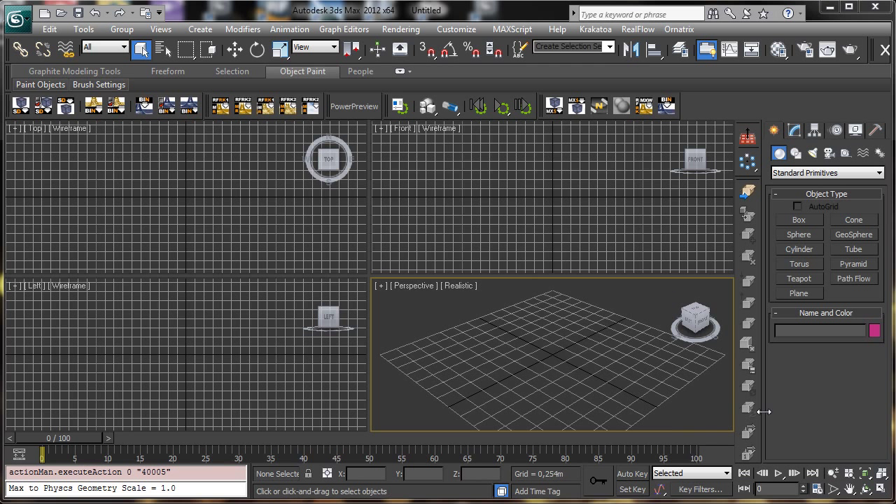
Maximize the Perspective viewport and create a plane about 3.72 m long and 3.71 m wide over the grid.
{"action": "left_click", "coordinate": [866, 489]}
{"action": "left_click_drag", "start_coordinate": [564, 382], "coordinate": [579, 369]}
{"action": "left_click", "coordinate": [881, 489]}
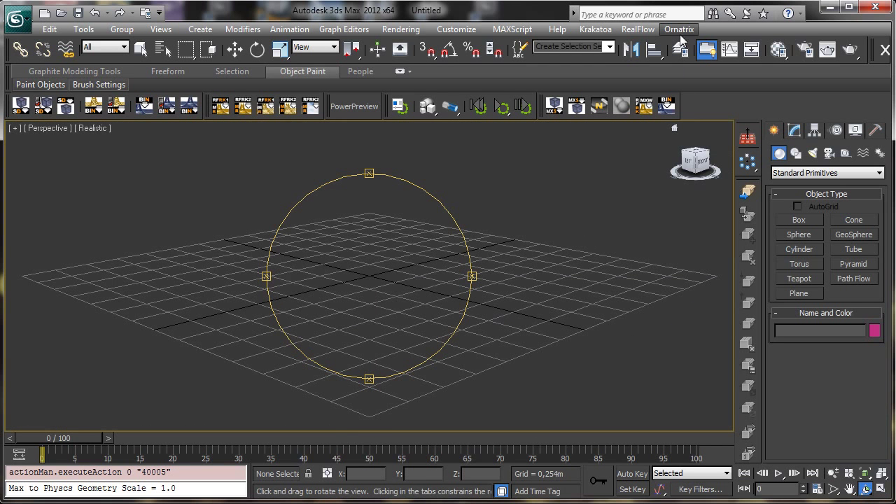
{"action": "left_click", "coordinate": [679, 29]}
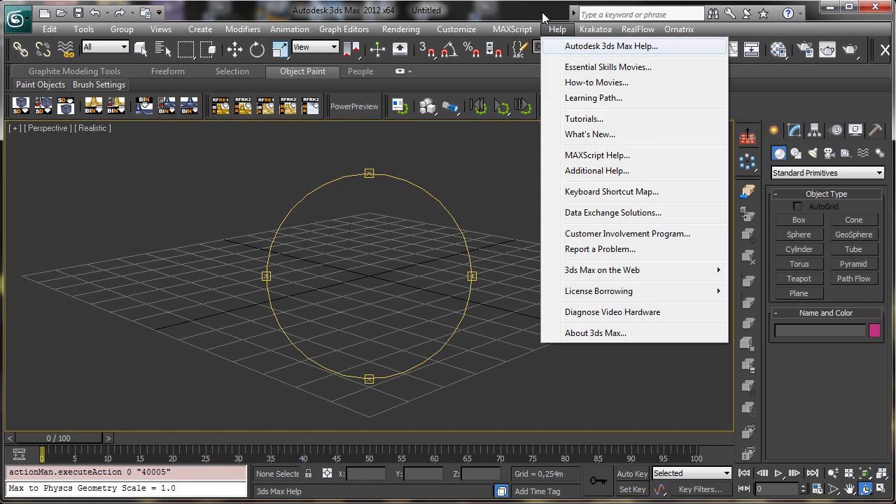
{"action": "left_click", "coordinate": [411, 138]}
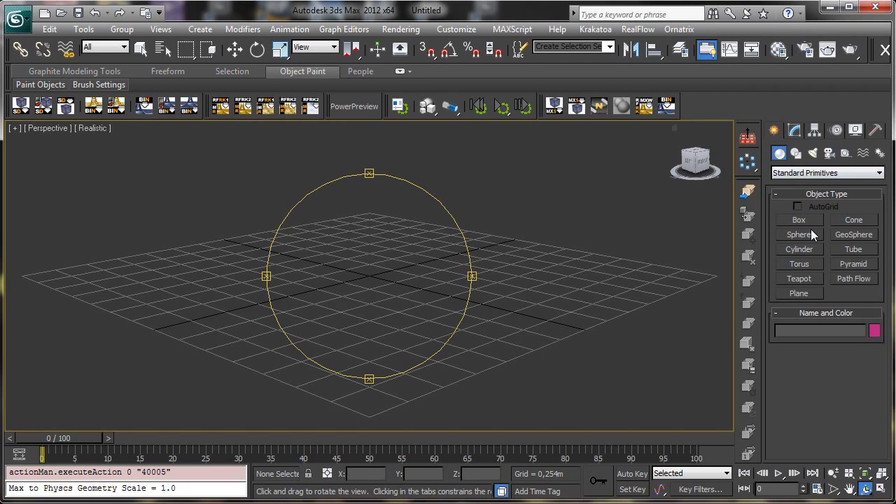
{"action": "left_click", "coordinate": [799, 293]}
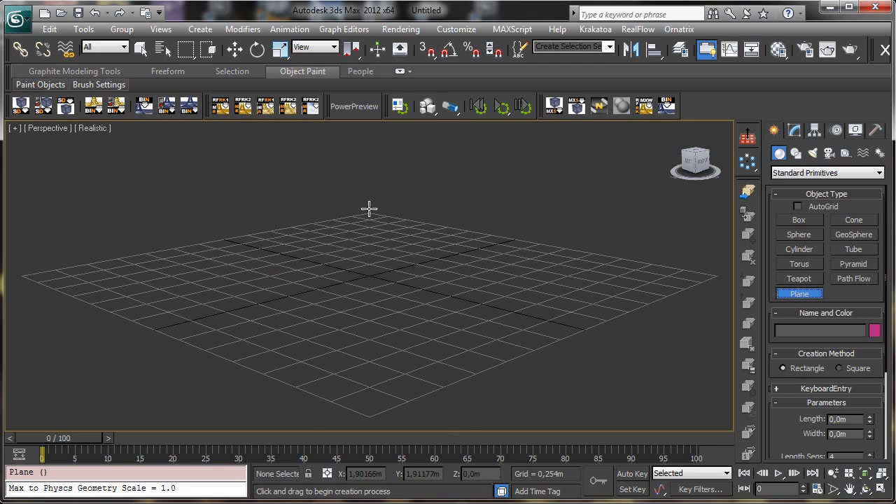
{"action": "left_click_drag", "start_coordinate": [368, 208], "coordinate": [371, 420]}
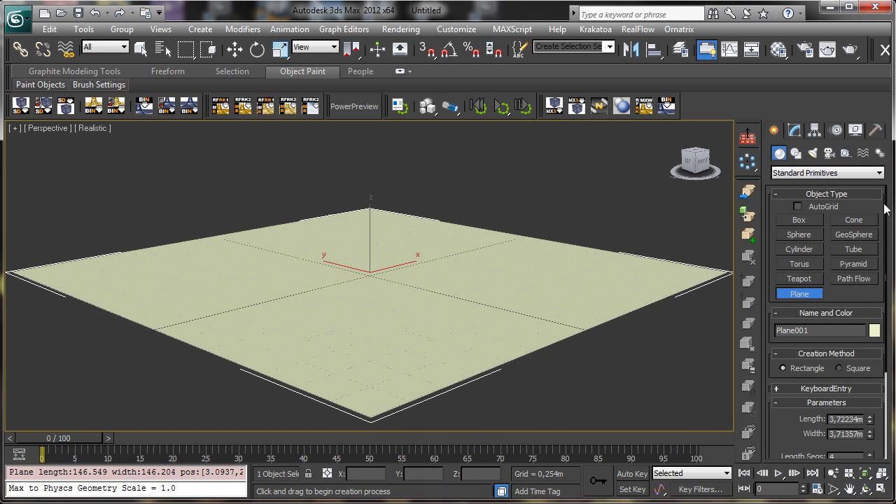
Create a sphere with a radius of about 0.53 m at the plane's centre and raise it above the plane.
{"action": "left_click", "coordinate": [799, 235]}
{"action": "left_click_drag", "start_coordinate": [371, 271], "coordinate": [388, 285]}
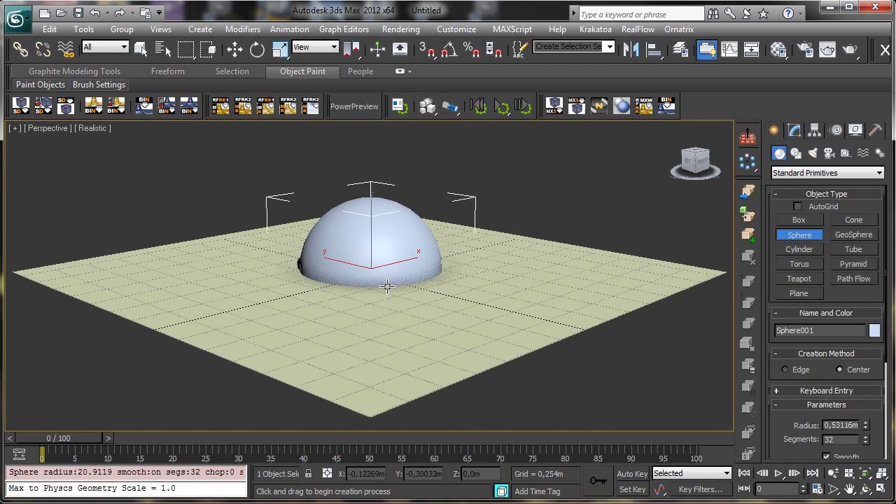
{"action": "key", "text": "w"}
{"action": "left_click_drag", "start_coordinate": [372, 231], "coordinate": [371, 150]}
Enlarge the plane to about 9.12 m in length and 7.46 m in width.
{"action": "left_click", "coordinate": [543, 273]}
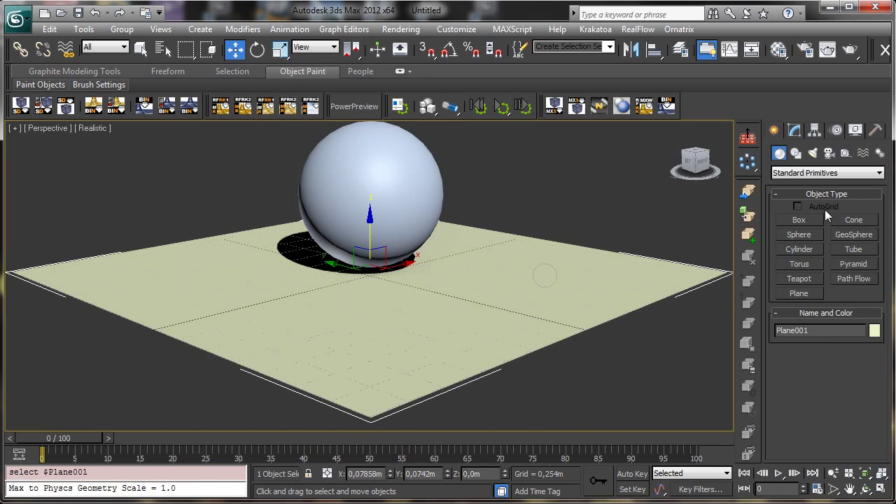
{"action": "left_click", "coordinate": [795, 130]}
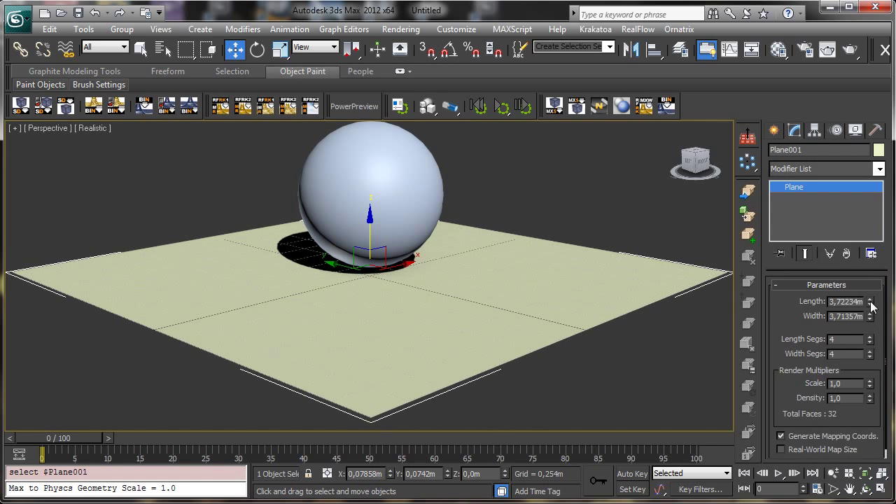
{"action": "left_click_drag", "start_coordinate": [871, 302], "coordinate": [862, 228]}
{"action": "left_click_drag", "start_coordinate": [870, 317], "coordinate": [869, 246]}
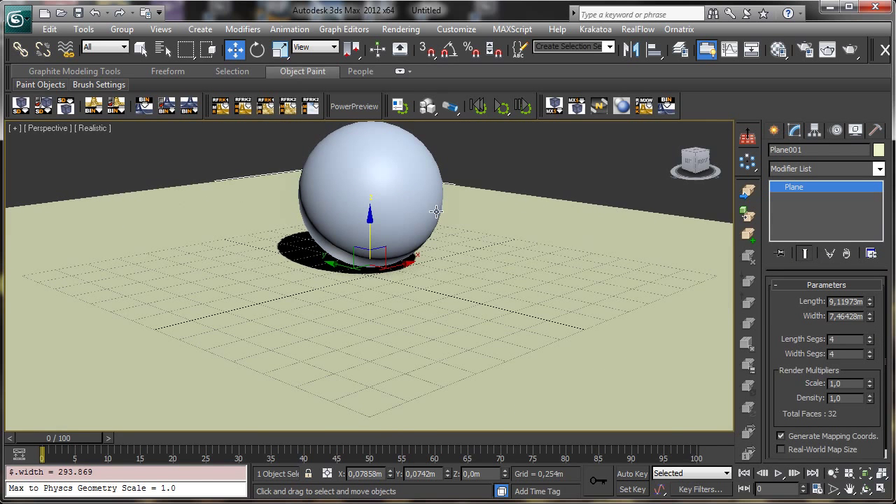
Lift the sphere further along Z so that it floats clear of the plane.
{"action": "left_click", "coordinate": [356, 171]}
{"action": "left_click_drag", "start_coordinate": [372, 158], "coordinate": [371, 105]}
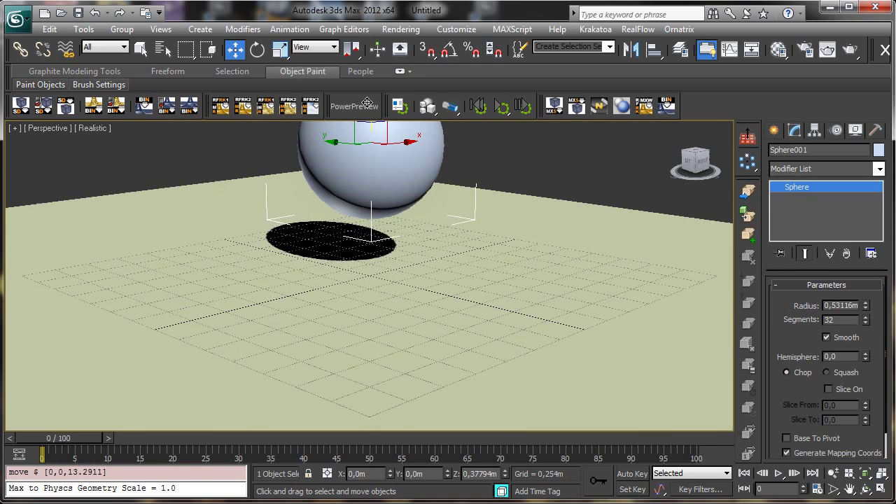
{"action": "left_click", "coordinate": [848, 489]}
{"action": "left_click_drag", "start_coordinate": [481, 260], "coordinate": [480, 374]}
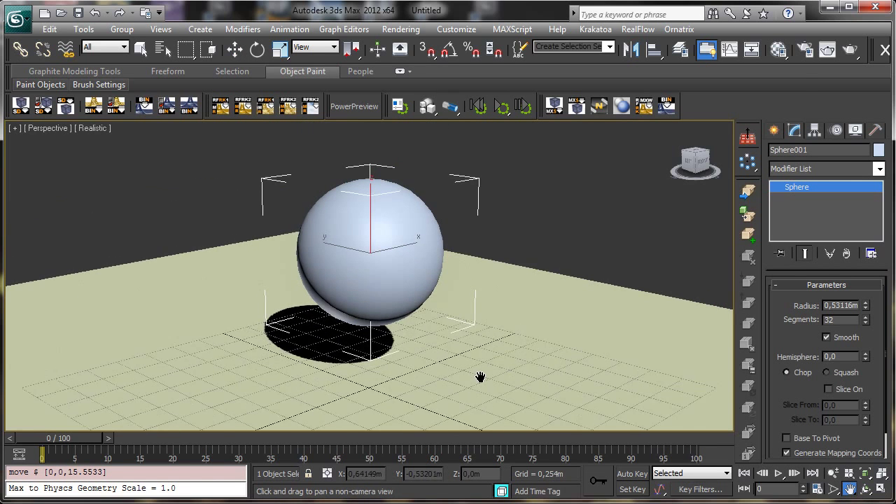
Set the render output size to 900 by 400 pixels in Render Setup.
{"action": "key", "text": "F10"}
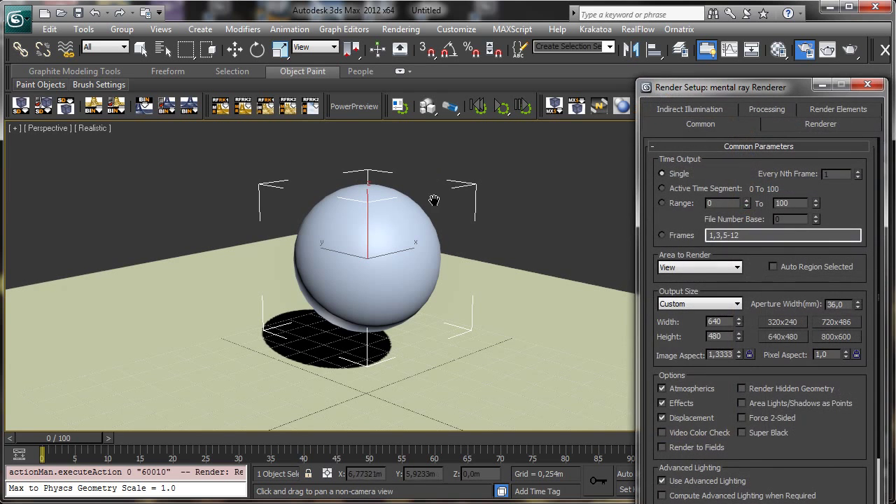
{"action": "left_click_drag", "start_coordinate": [759, 87], "coordinate": [552, 52]}
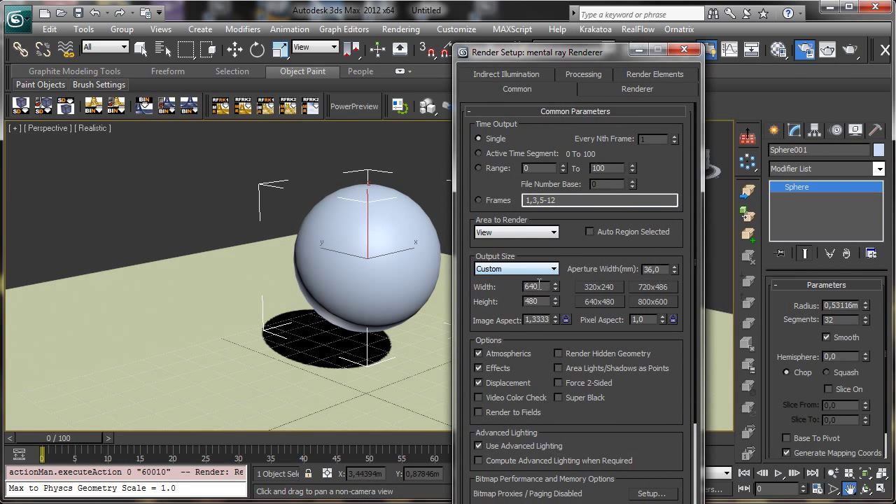
{"action": "double_click", "coordinate": [536, 286]}
{"action": "type", "text": "9"}
{"action": "type", "text": "400"}
{"action": "key", "text": "Return"}
Assign the Default Scanline Renderer as the production renderer and close Render Setup.
{"action": "scroll", "coordinate": [632, 413], "scroll_direction": "down", "scroll_amount": 5}
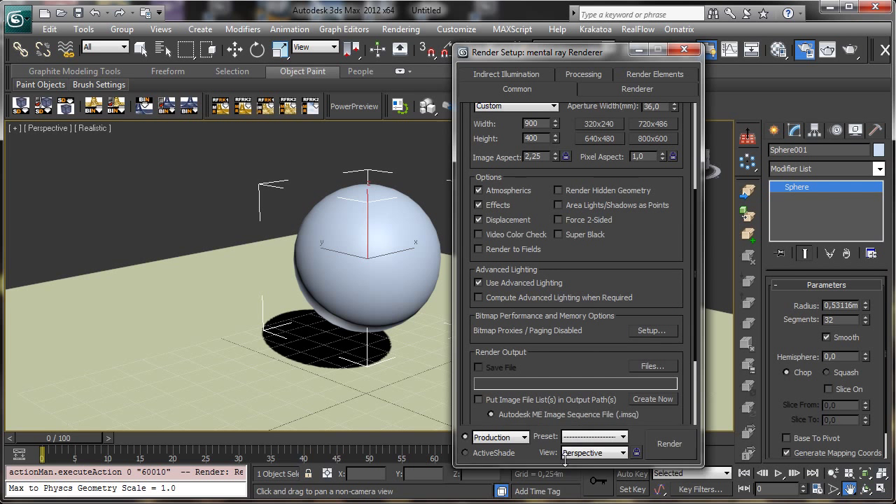
{"action": "scroll", "coordinate": [593, 408], "scroll_direction": "down", "scroll_amount": 4}
{"action": "left_click", "coordinate": [593, 407]}
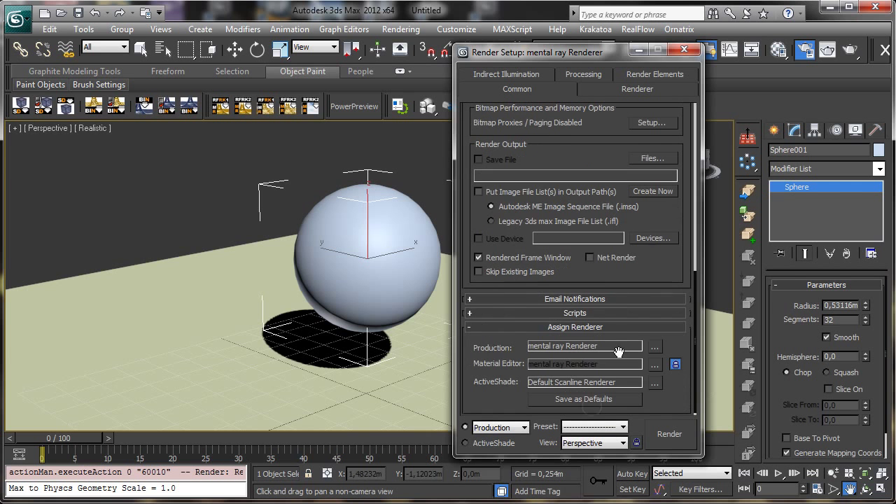
{"action": "left_click", "coordinate": [654, 348]}
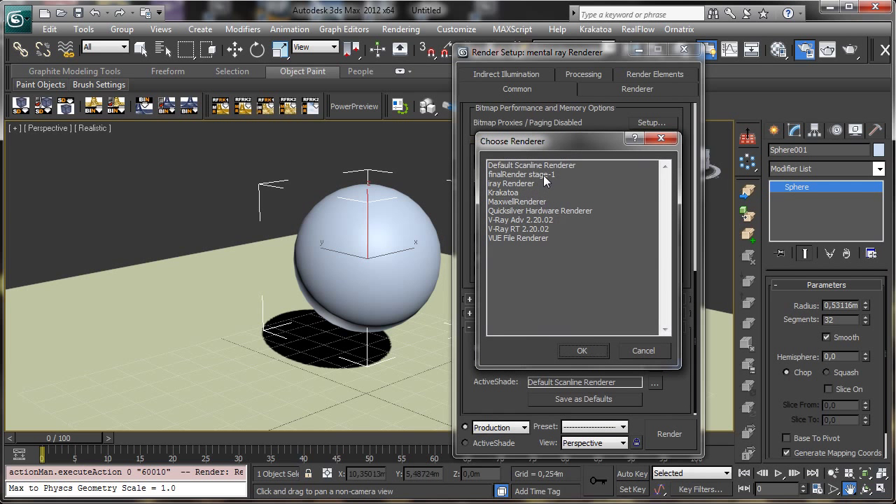
{"action": "double_click", "coordinate": [553, 166]}
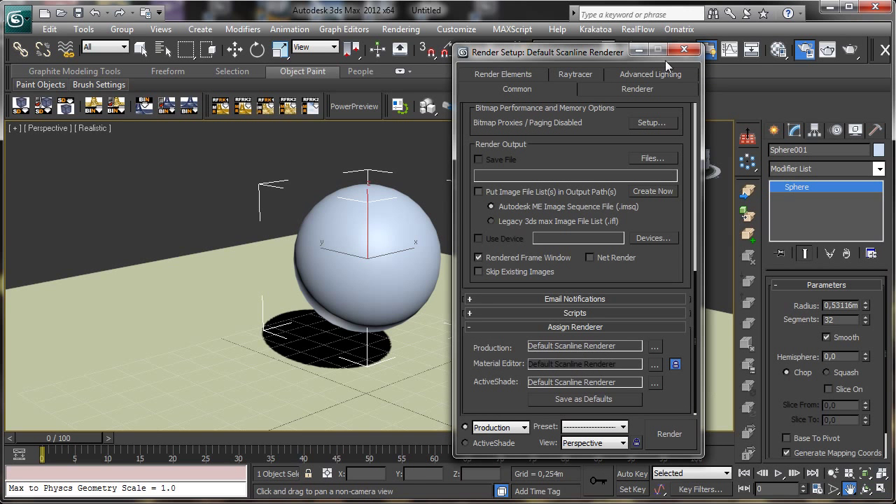
{"action": "left_click", "coordinate": [684, 50]}
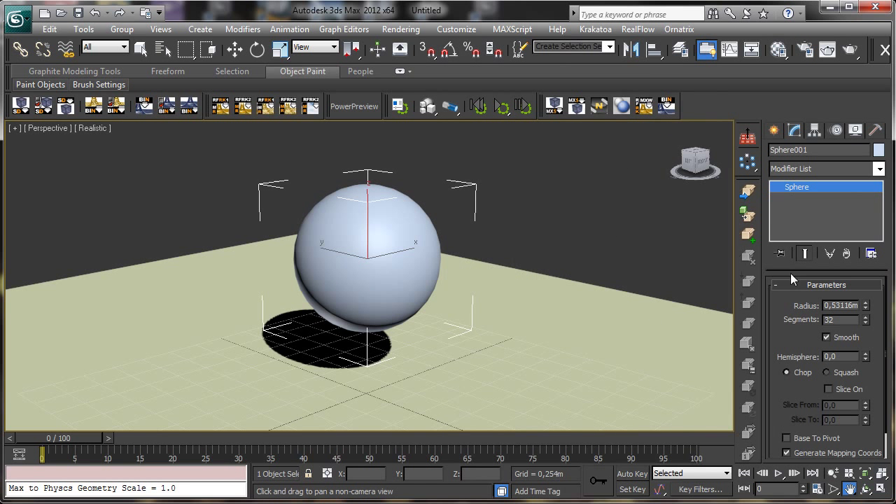
Show safe frames in the Perspective viewport and return to the selection tool.
{"action": "left_click", "coordinate": [58, 128]}
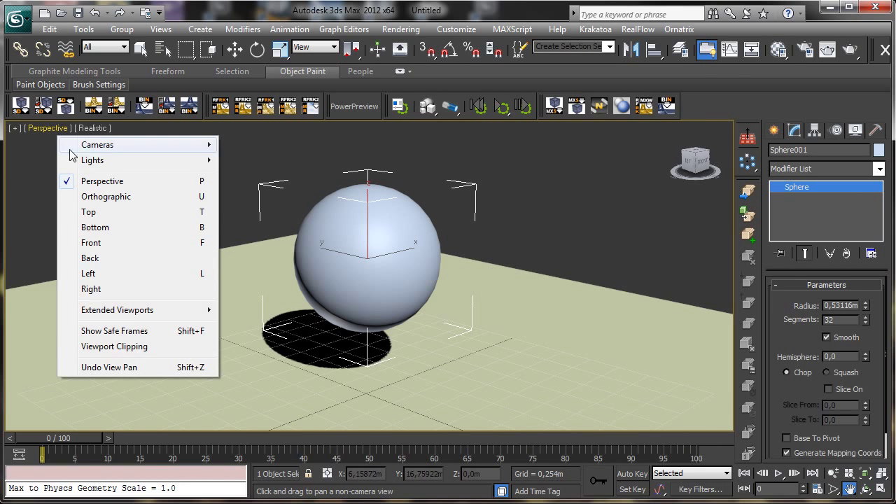
{"action": "left_click", "coordinate": [115, 330]}
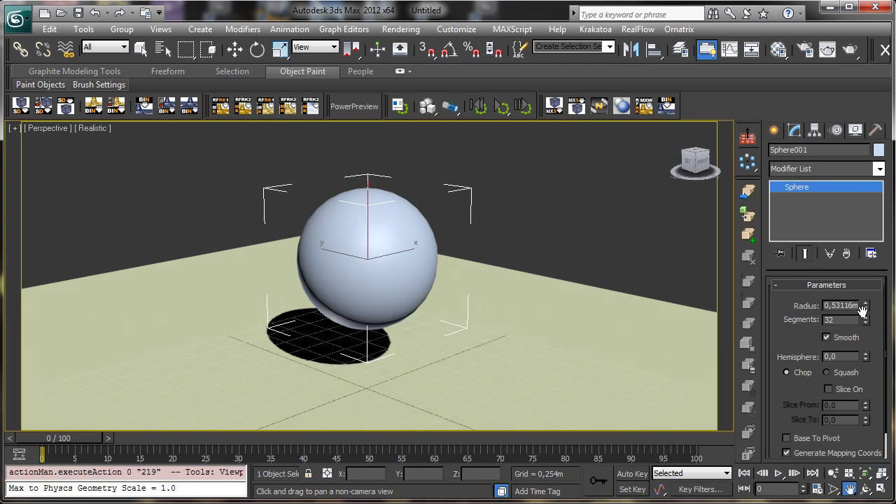
{"action": "left_click", "coordinate": [140, 48]}
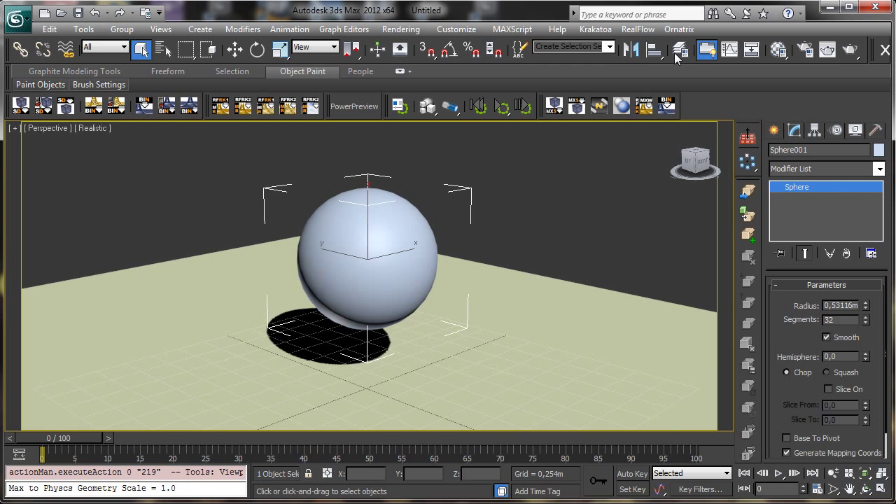
Add Ornatrix hair to the selected sphere.
{"action": "left_click", "coordinate": [685, 31]}
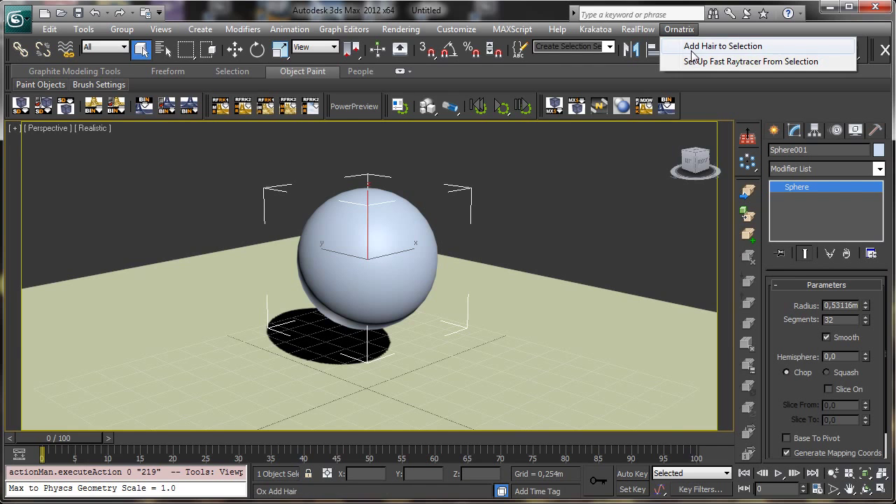
{"action": "left_click", "coordinate": [695, 47]}
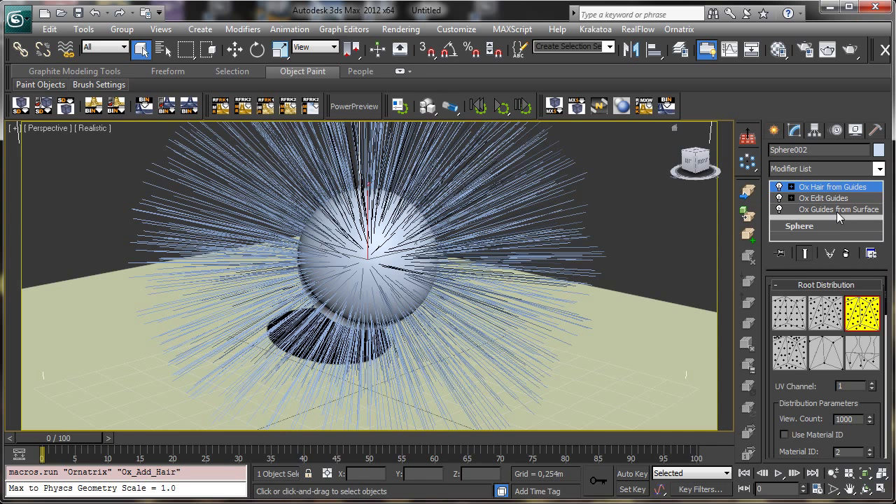
{"action": "left_click_drag", "start_coordinate": [810, 378], "coordinate": [829, 371]}
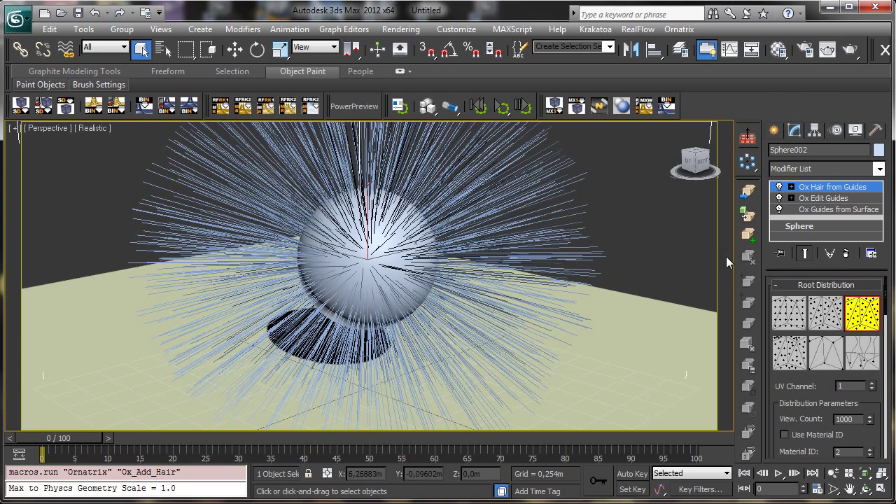
Compare the Ox Hair from Guides and Ox Edit Guides levels of the hair's modifier stack, ending on Ox Edit Guides.
{"action": "left_click", "coordinate": [820, 199]}
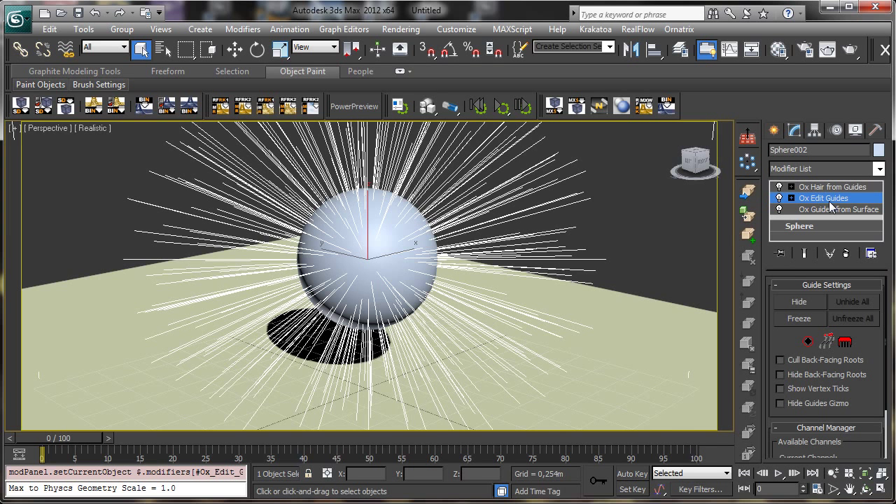
{"action": "left_click", "coordinate": [833, 186]}
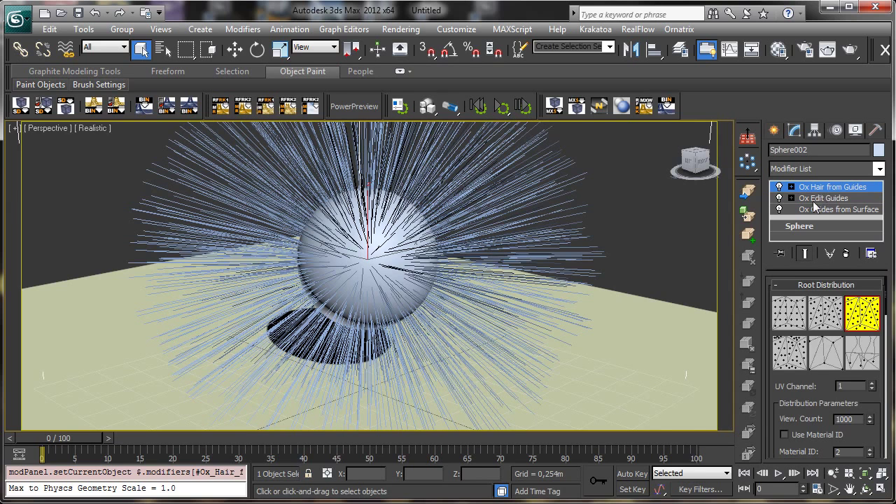
{"action": "left_click", "coordinate": [831, 201]}
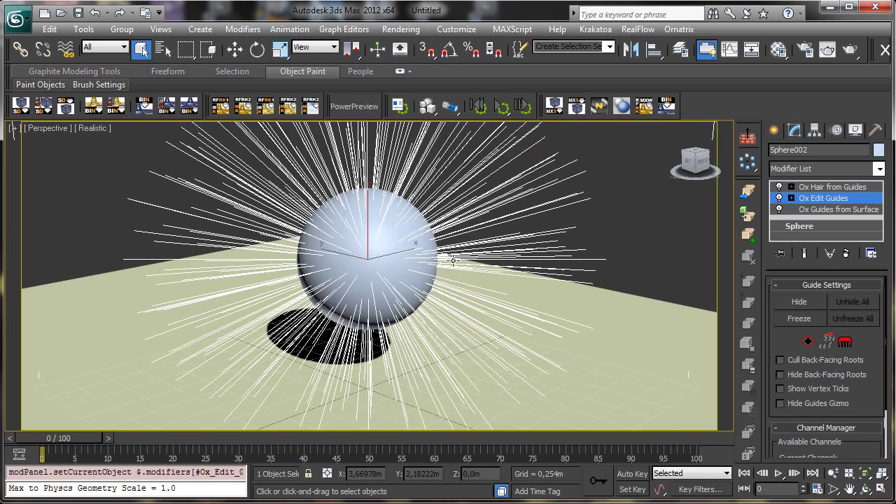
Frame the whole hair around the sphere and render the Perspective view with Ox Edit Guides as the active level.
{"action": "left_click", "coordinate": [833, 473]}
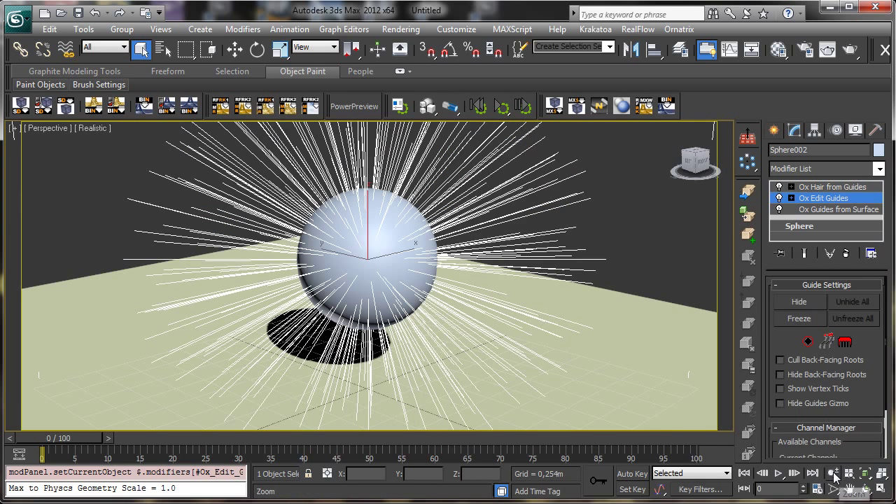
{"action": "left_click_drag", "start_coordinate": [337, 264], "coordinate": [341, 287]}
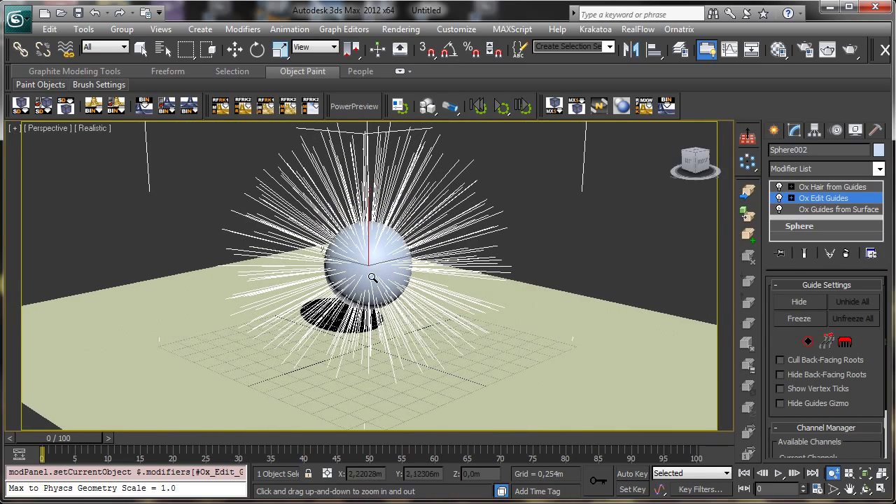
{"action": "left_click", "coordinate": [141, 47]}
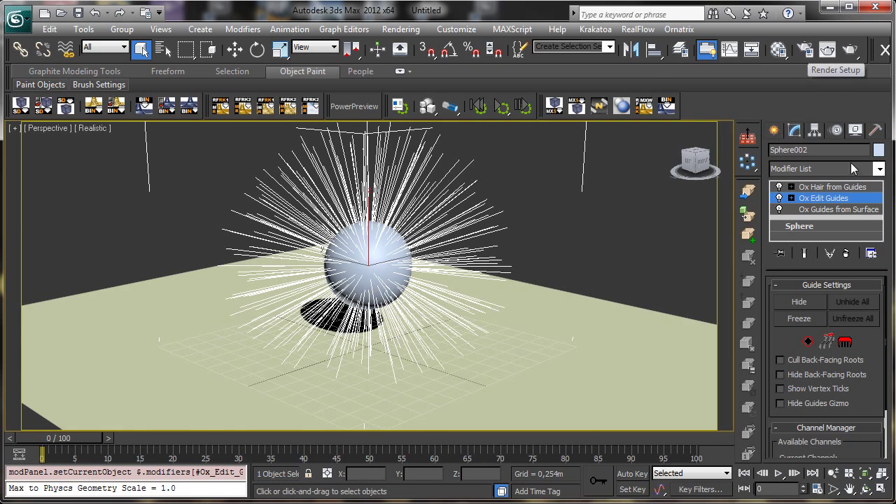
{"action": "left_click", "coordinate": [804, 49]}
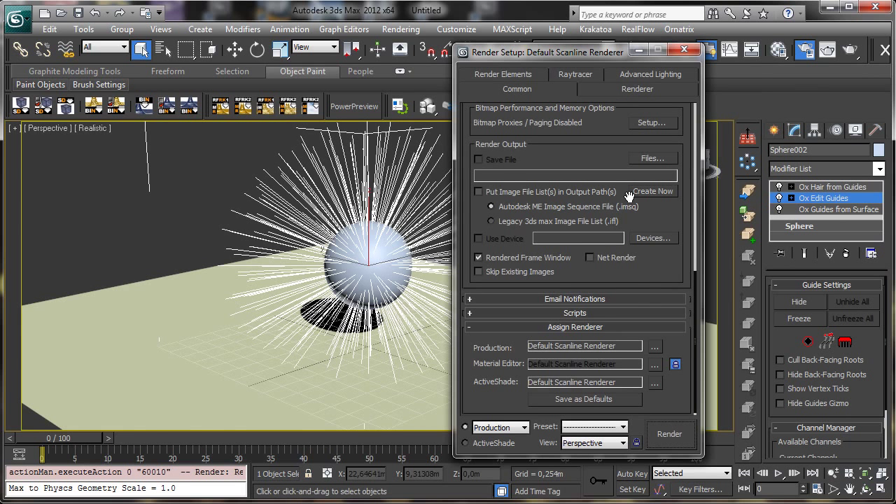
{"action": "scroll", "coordinate": [592, 282], "scroll_direction": "up", "scroll_amount": 3}
{"action": "left_click", "coordinate": [669, 434]}
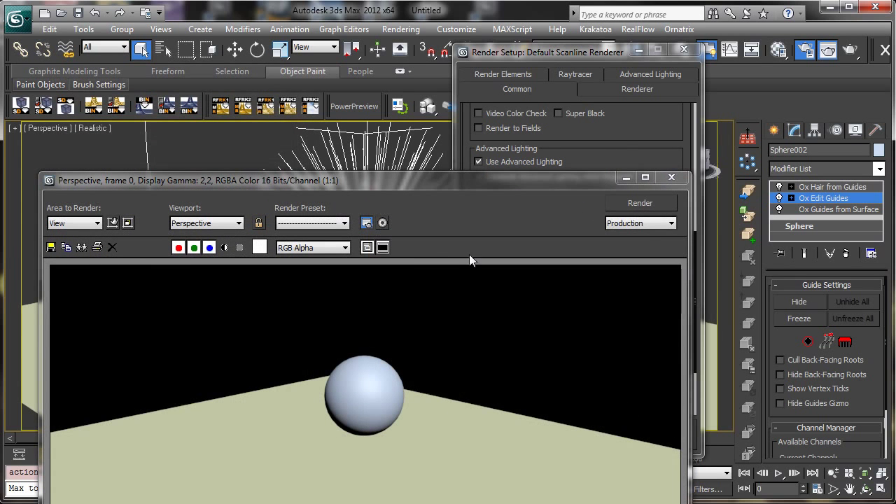
Set up the Ornatrix fast raytracer for the selected hair sphere and render the Perspective view.
{"action": "left_click", "coordinate": [625, 177]}
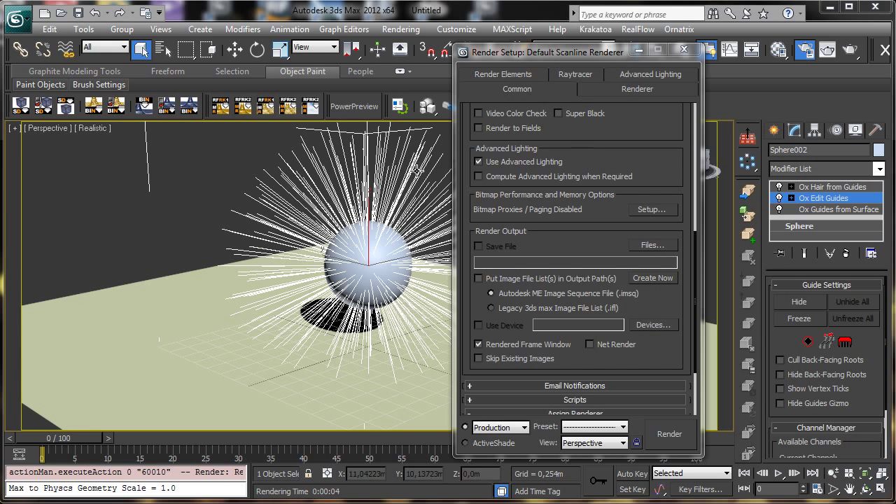
{"action": "left_click", "coordinate": [677, 30]}
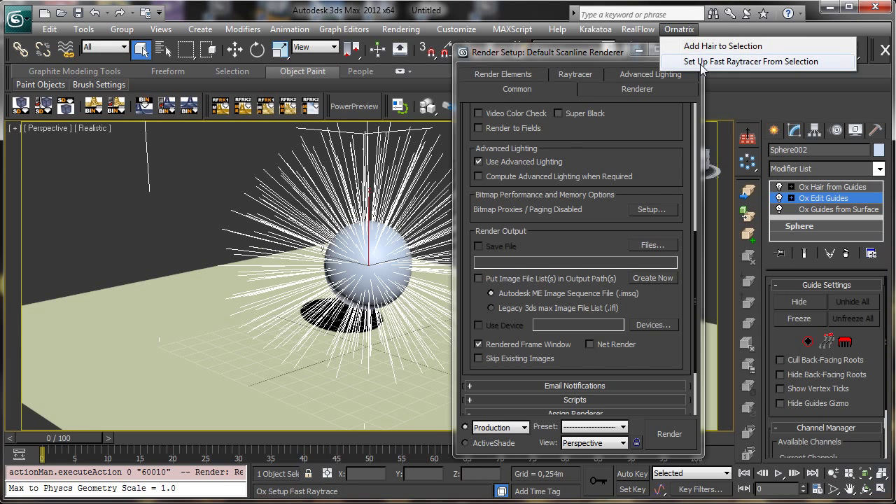
{"action": "left_click", "coordinate": [700, 72]}
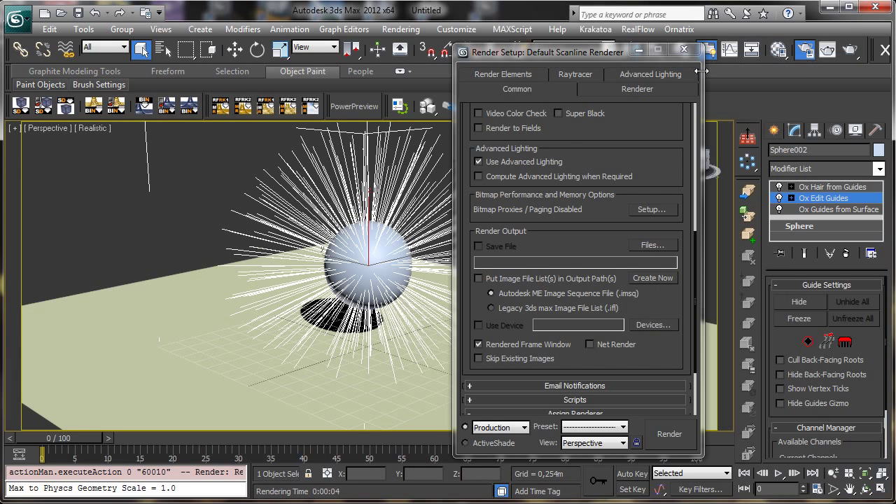
{"action": "left_click", "coordinate": [680, 432]}
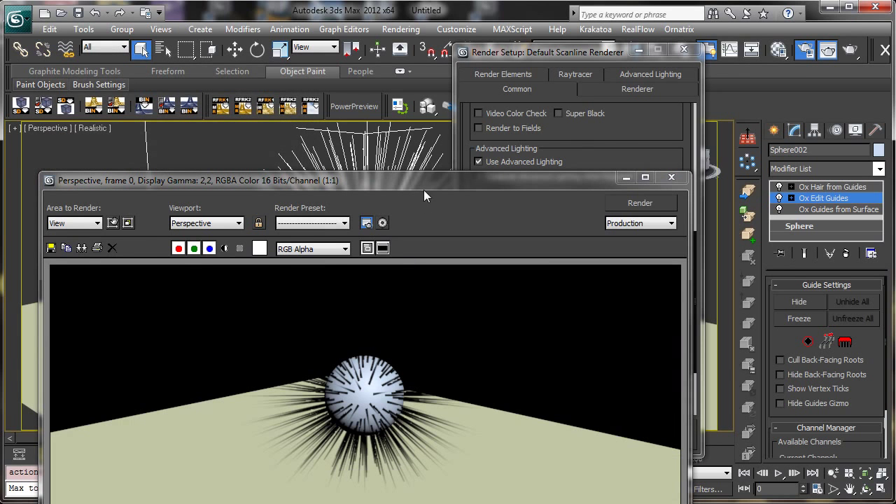
{"action": "left_click_drag", "start_coordinate": [425, 189], "coordinate": [467, 56]}
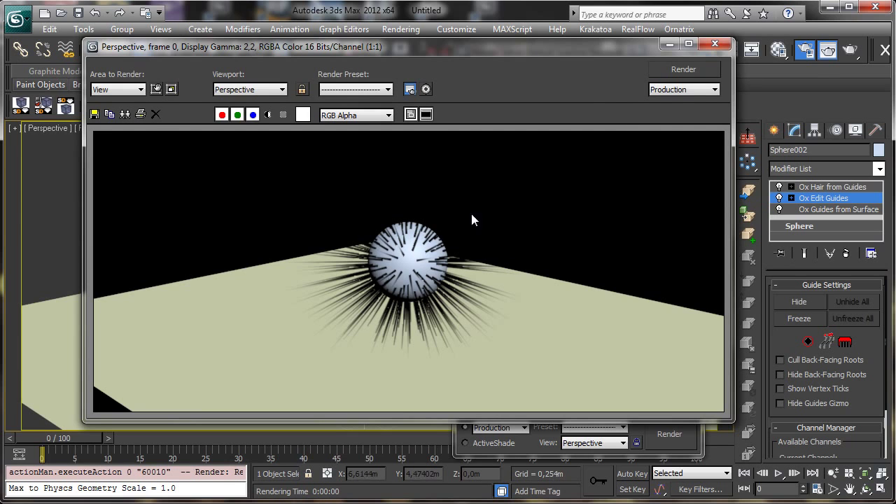
{"action": "left_click", "coordinate": [672, 45]}
Examine the Ox Hair Raytrace Fast atmosphere effect's hair rendering, space partitioning, volumetric shadow and raytracing settings, and put the settings windows away.
{"action": "left_click", "coordinate": [401, 29]}
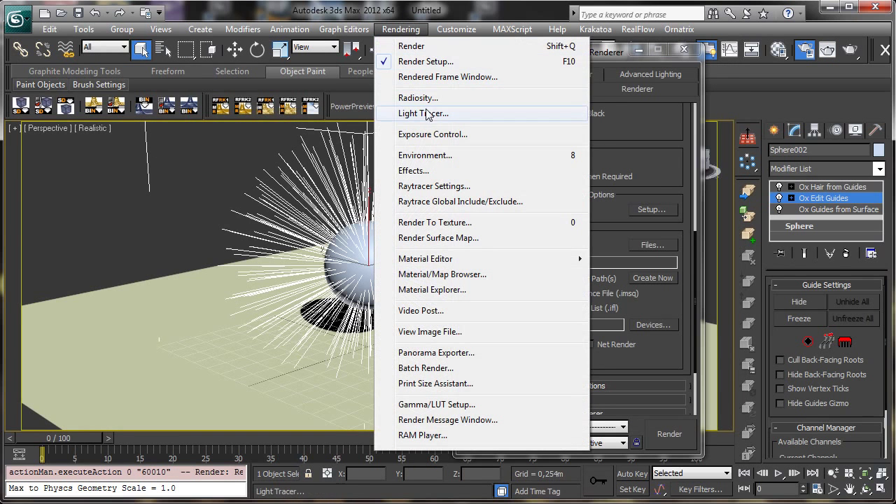
{"action": "left_click", "coordinate": [421, 154]}
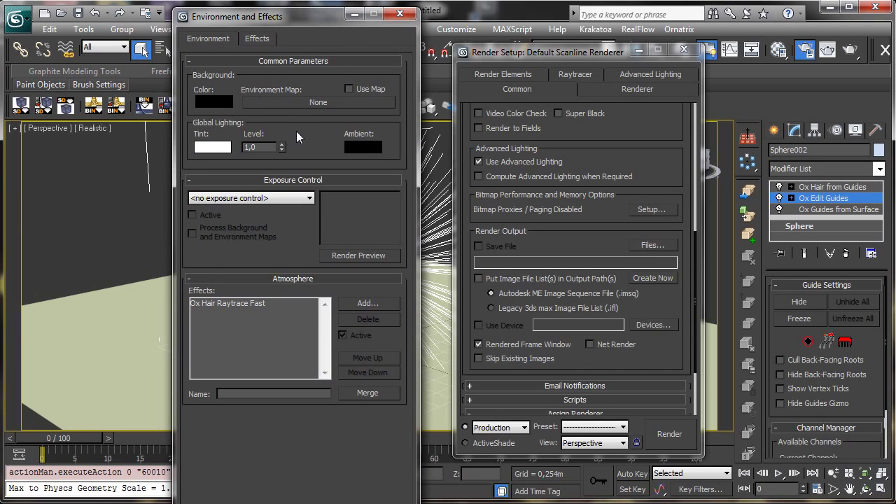
{"action": "left_click", "coordinate": [247, 304]}
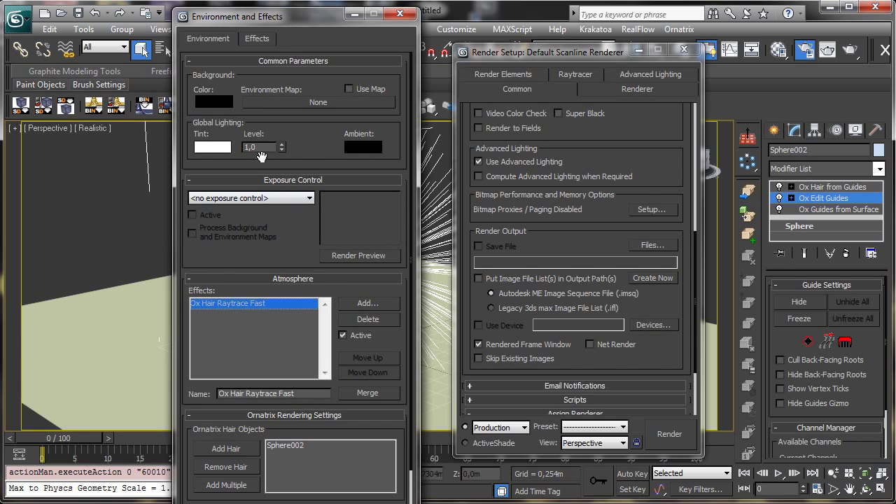
{"action": "left_click", "coordinate": [268, 180]}
{"action": "left_click", "coordinate": [276, 62]}
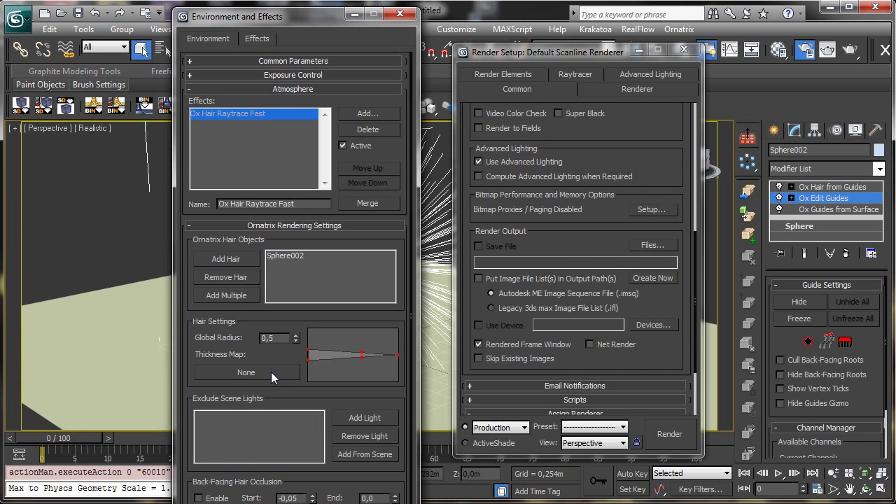
{"action": "left_click", "coordinate": [252, 90]}
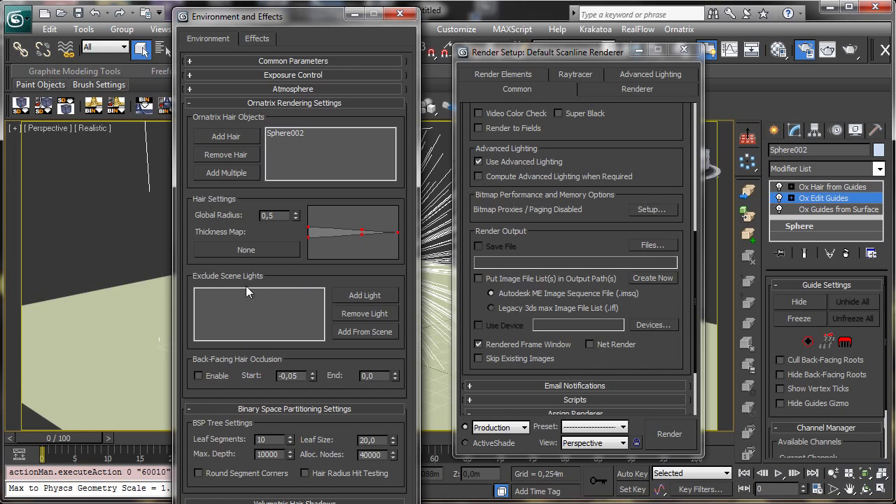
{"action": "left_click", "coordinate": [281, 103]}
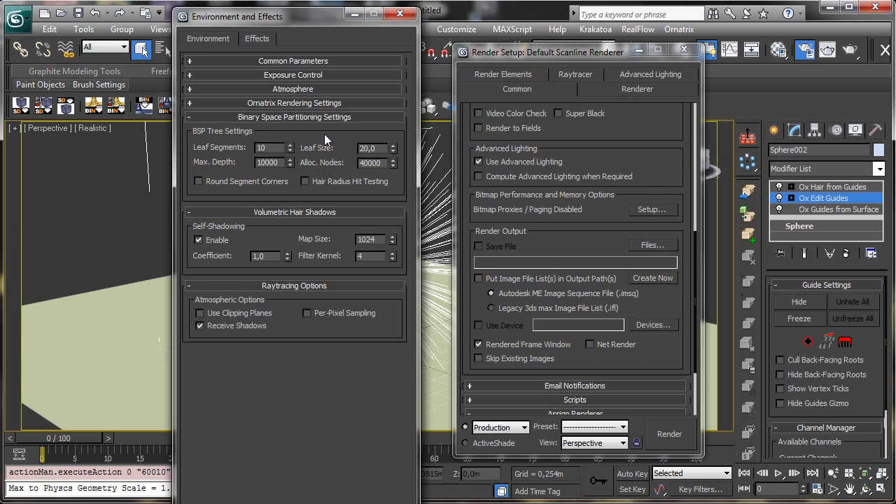
{"action": "left_click", "coordinate": [292, 103]}
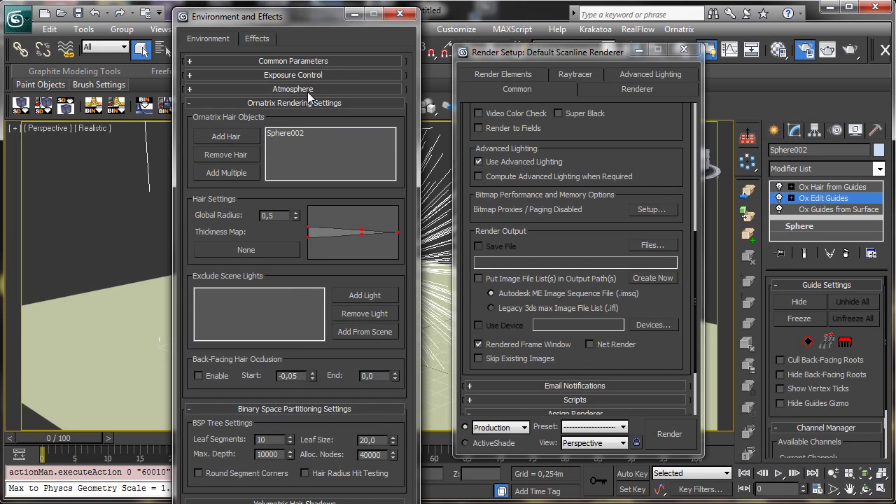
{"action": "left_click", "coordinate": [306, 90]}
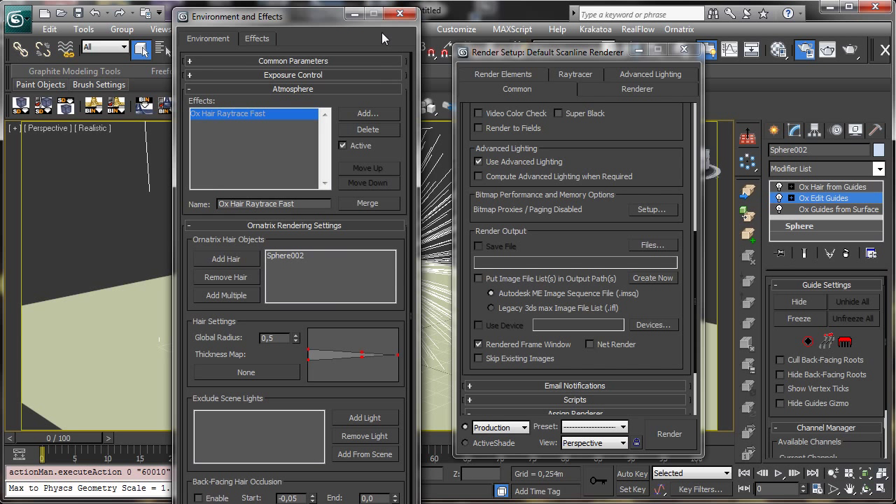
{"action": "left_click", "coordinate": [400, 13]}
{"action": "left_click", "coordinate": [638, 51]}
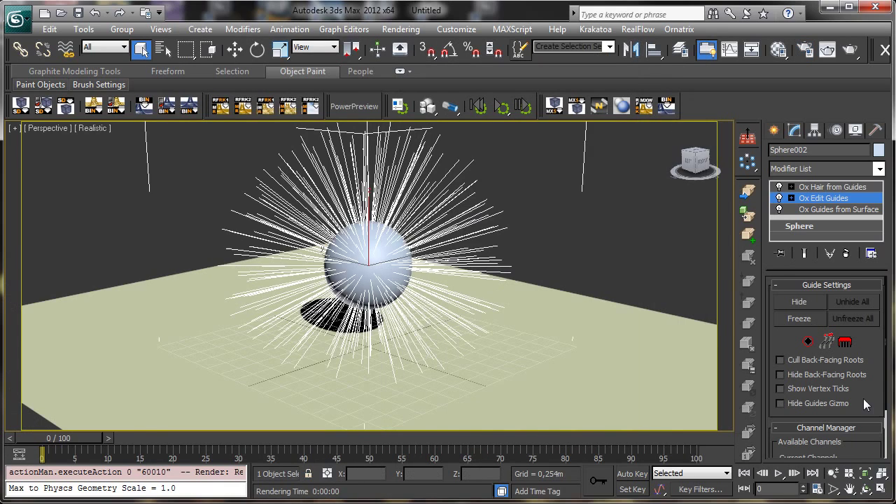
Create a standard Target Spot light in the Front view, starting above and beside the hairy sphere and aimed just below it.
{"action": "key", "text": "alt+w"}
{"action": "left_click", "coordinate": [774, 131]}
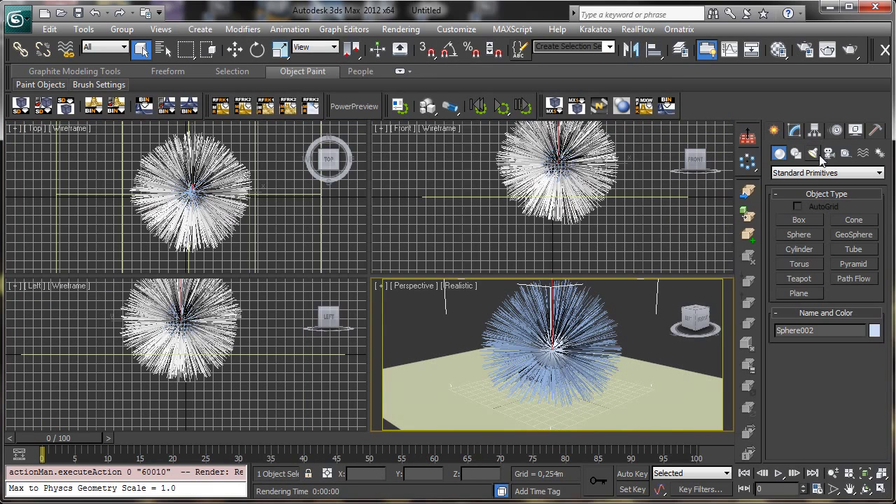
{"action": "left_click", "coordinate": [813, 153]}
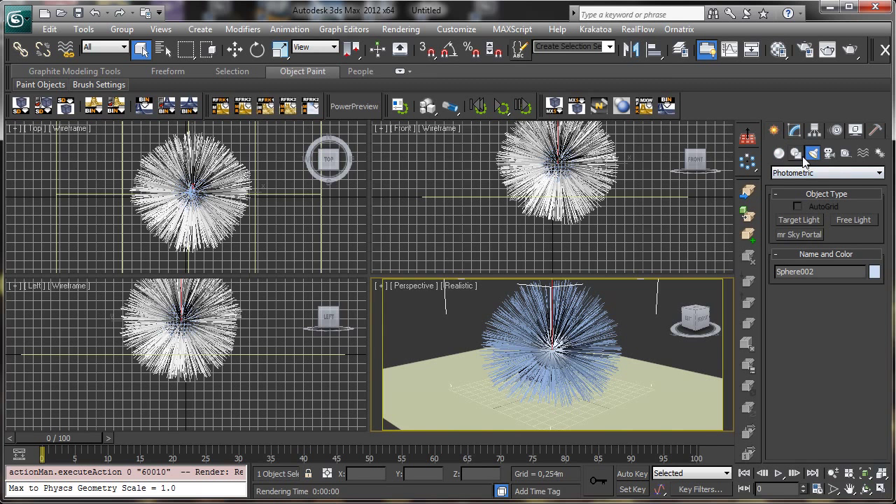
{"action": "left_click", "coordinate": [805, 173]}
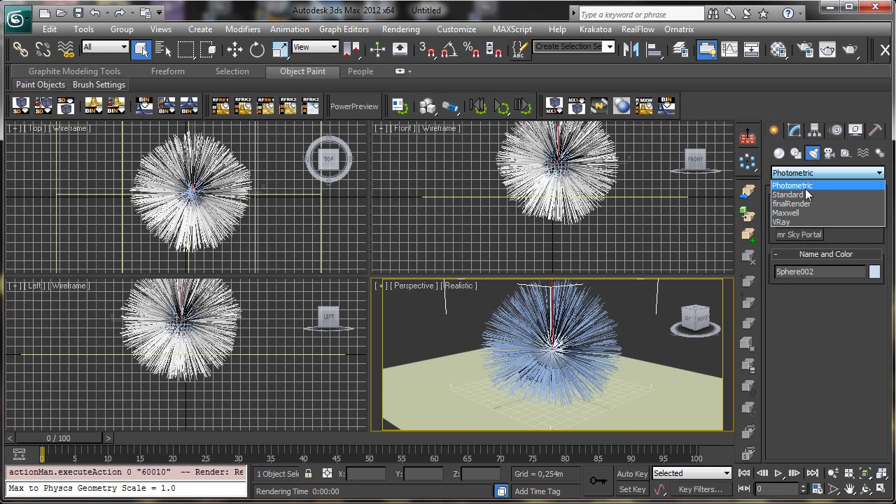
{"action": "left_click", "coordinate": [789, 195]}
{"action": "left_click", "coordinate": [815, 220]}
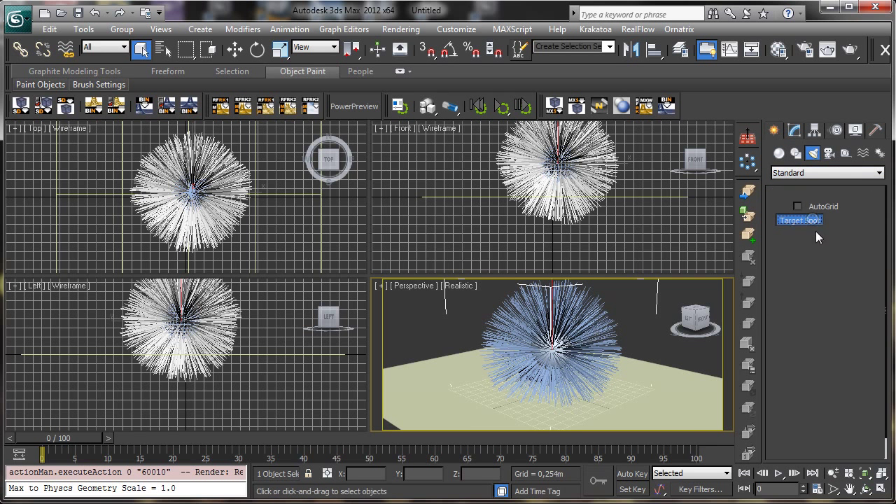
{"action": "left_click", "coordinate": [833, 473]}
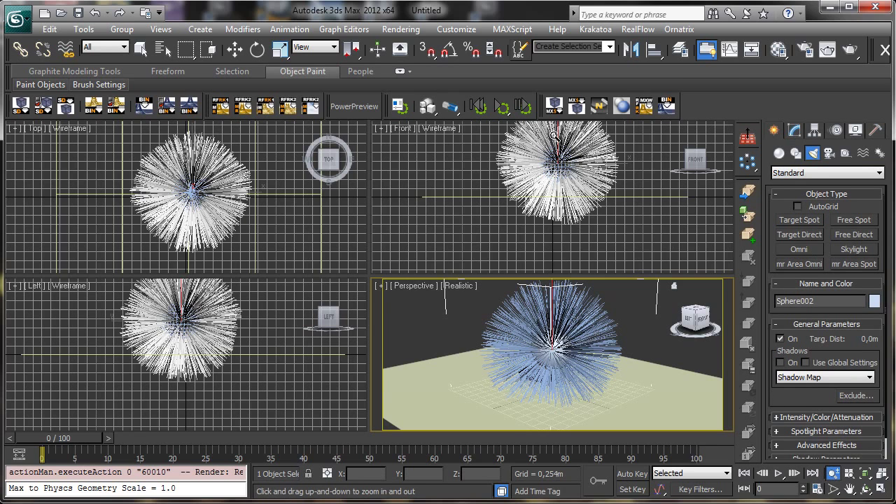
{"action": "left_click_drag", "start_coordinate": [555, 168], "coordinate": [574, 233]}
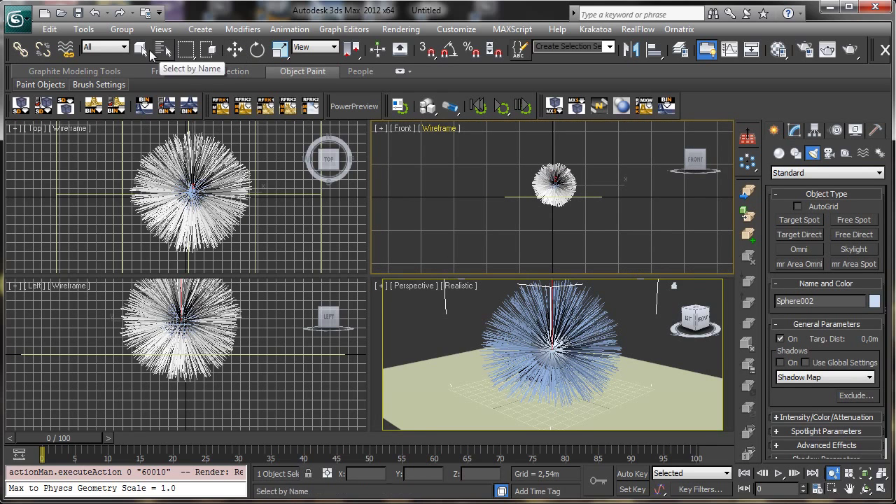
{"action": "left_click", "coordinate": [140, 49]}
{"action": "left_click", "coordinate": [804, 220]}
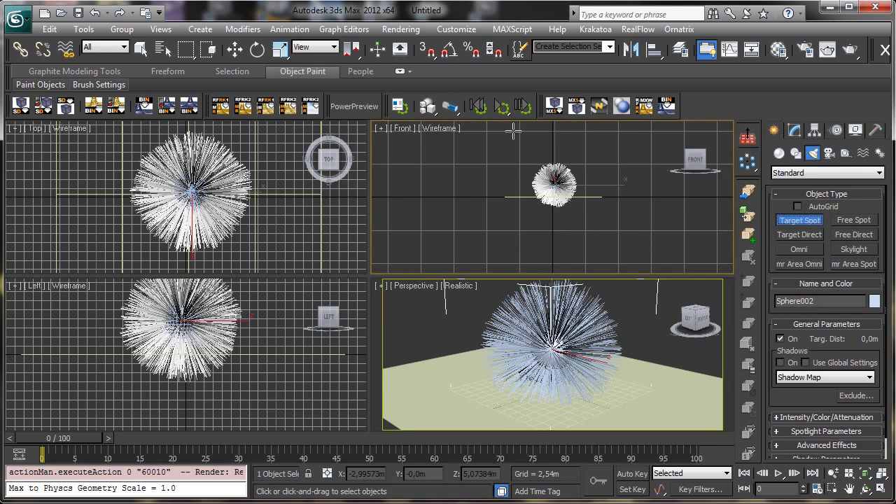
{"action": "left_click_drag", "start_coordinate": [517, 133], "coordinate": [568, 206]}
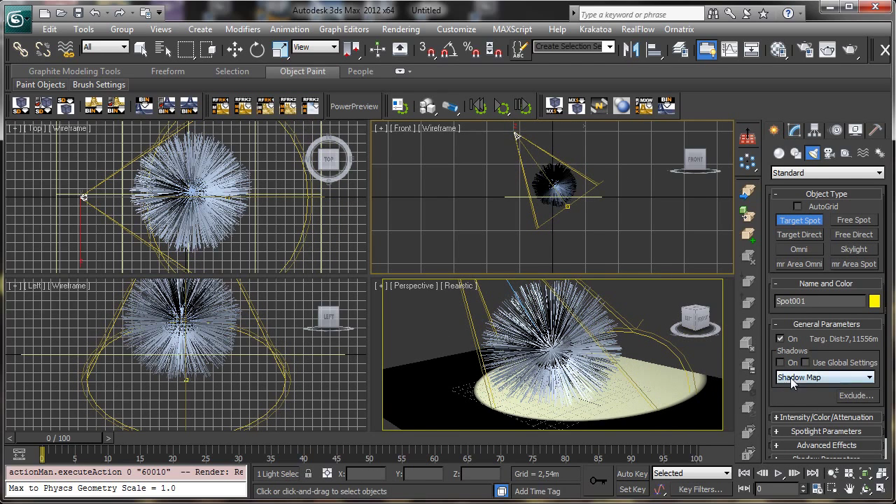
Set the spotlight's hotspot to 48,2 and falloff to 71,4, and render the Perspective view.
{"action": "scroll", "coordinate": [795, 336], "scroll_direction": "down", "scroll_amount": 1}
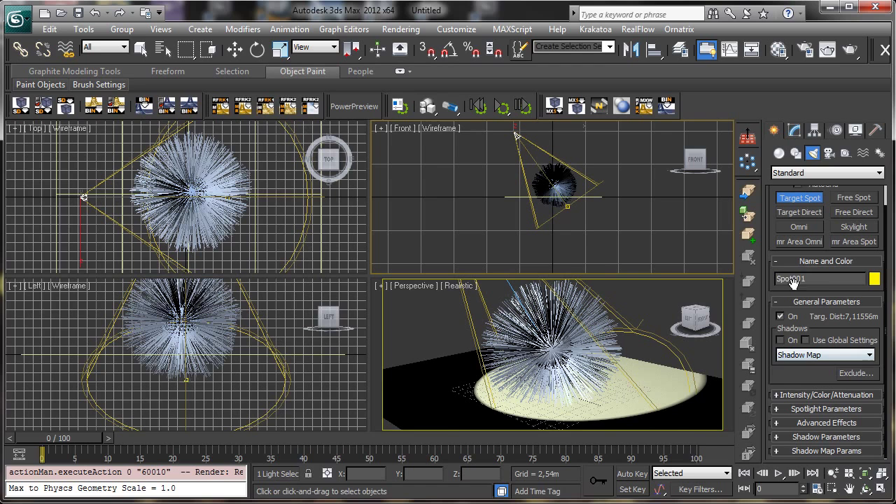
{"action": "left_click", "coordinate": [816, 411]}
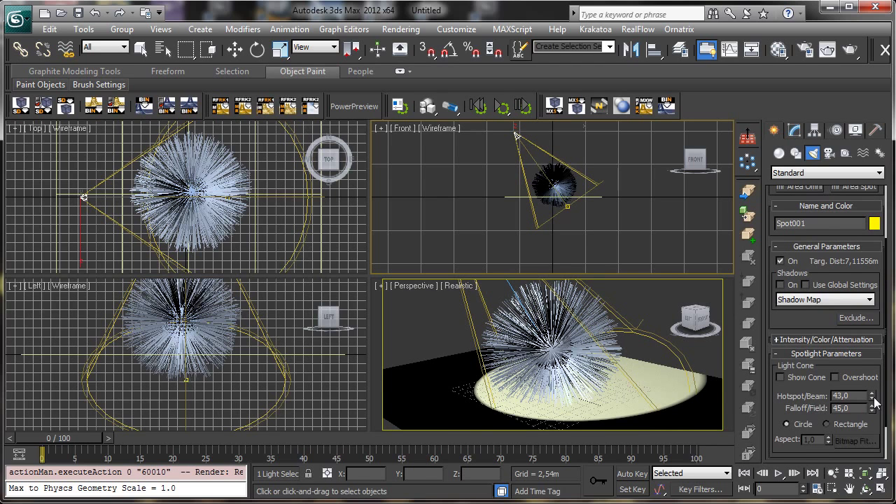
{"action": "left_click_drag", "start_coordinate": [859, 357], "coordinate": [825, 355]}
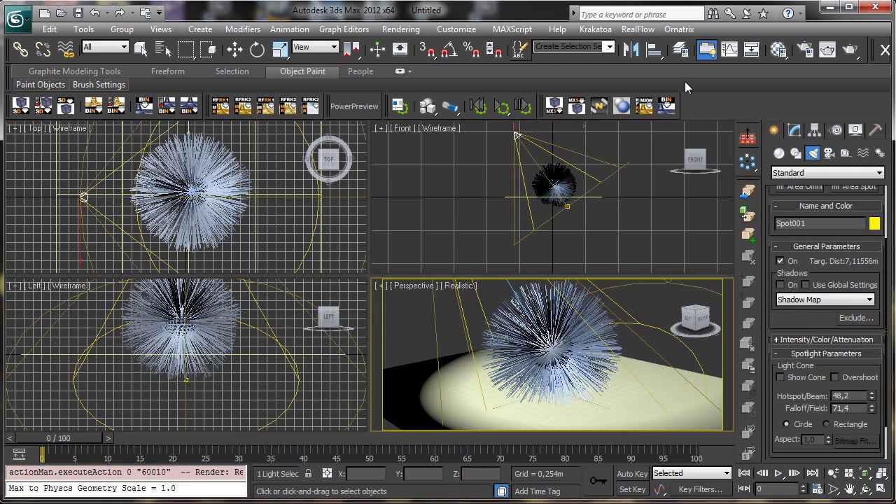
{"action": "left_click", "coordinate": [828, 50]}
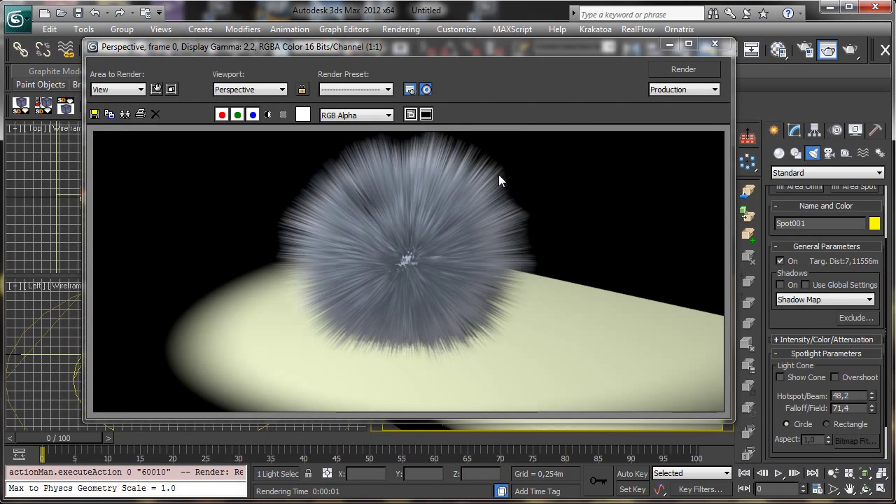
{"action": "left_click", "coordinate": [670, 44]}
Turn on the spotlight's shadows, set their type to Ox Hair Shadow and render the Perspective view.
{"action": "left_click", "coordinate": [400, 29]}
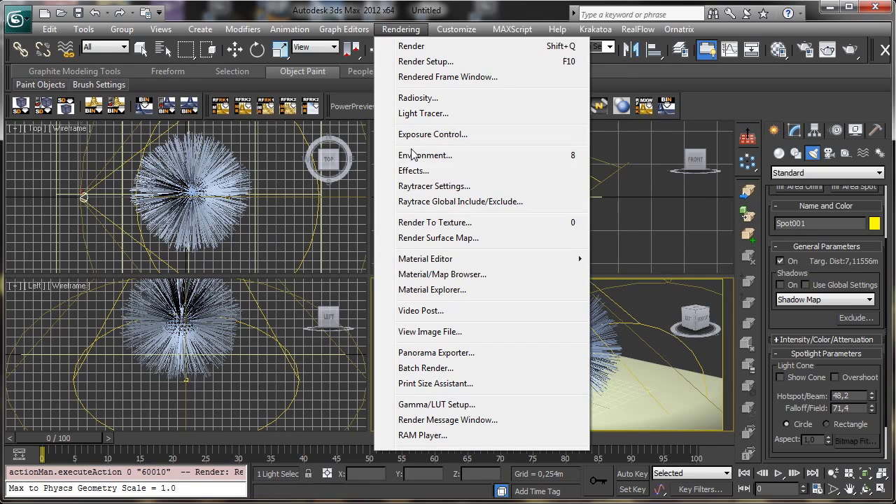
{"action": "left_click", "coordinate": [791, 286]}
{"action": "left_click", "coordinate": [827, 50]}
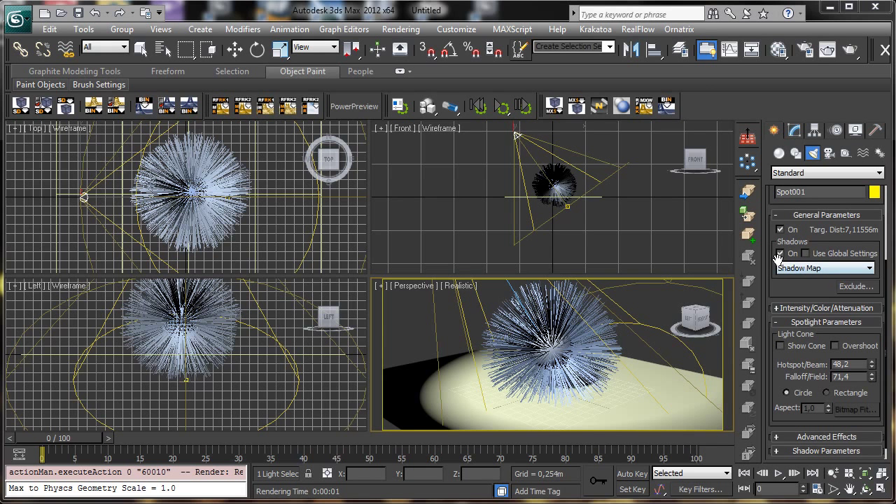
{"action": "left_click", "coordinate": [802, 269]}
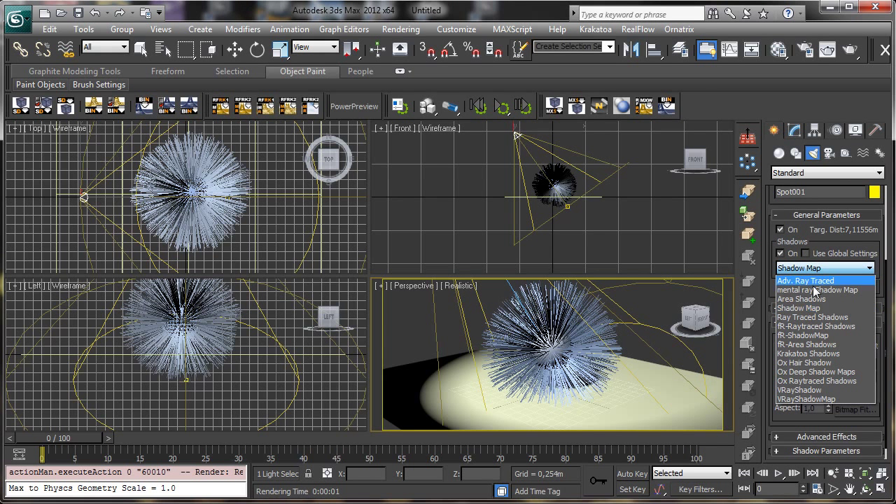
{"action": "left_click", "coordinate": [818, 362]}
{"action": "left_click", "coordinate": [828, 50]}
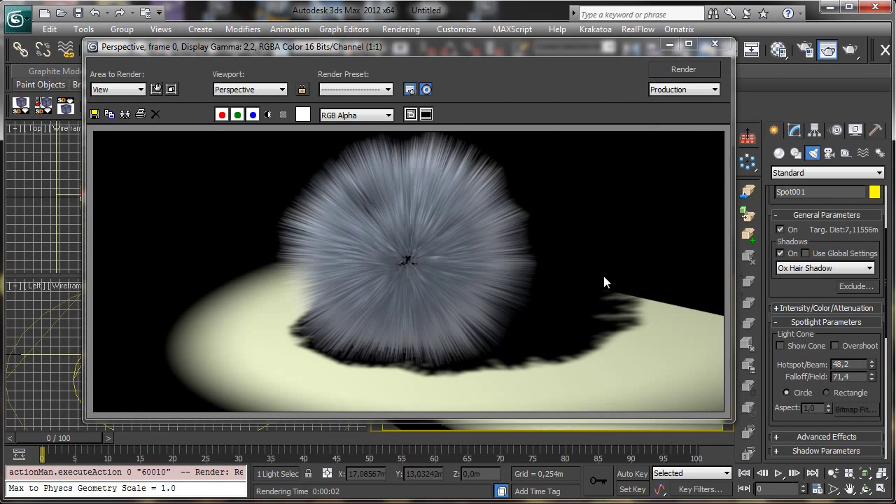
{"action": "left_click", "coordinate": [668, 45]}
Try Ox Deep Shadow Maps as the spotlight's shadow type and render the Perspective view.
{"action": "left_click", "coordinate": [795, 269]}
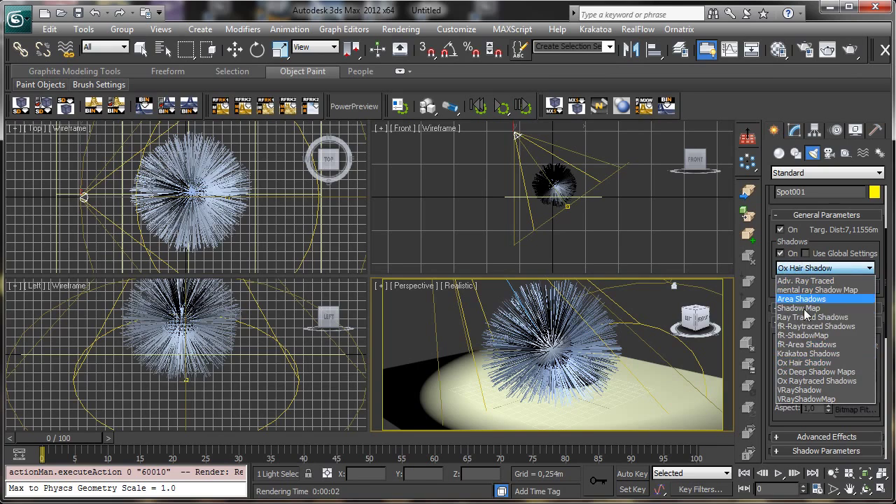
{"action": "left_click", "coordinate": [800, 372]}
{"action": "left_click", "coordinate": [852, 50]}
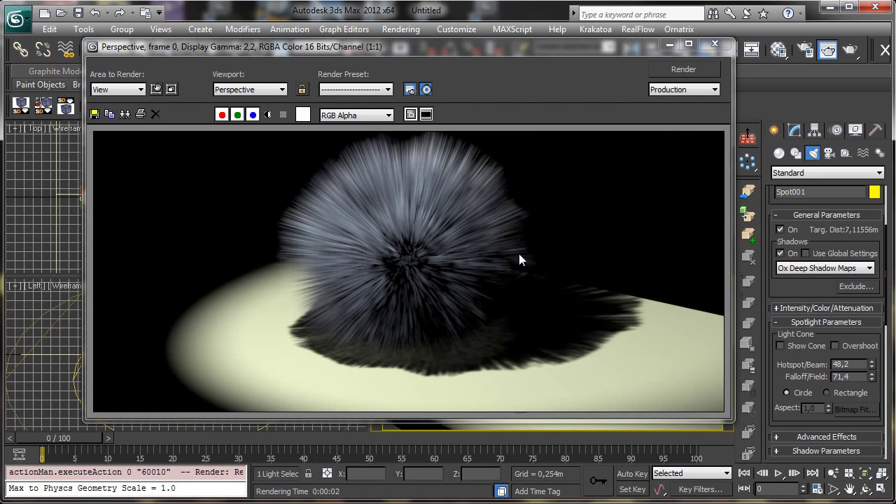
{"action": "left_click", "coordinate": [669, 45]}
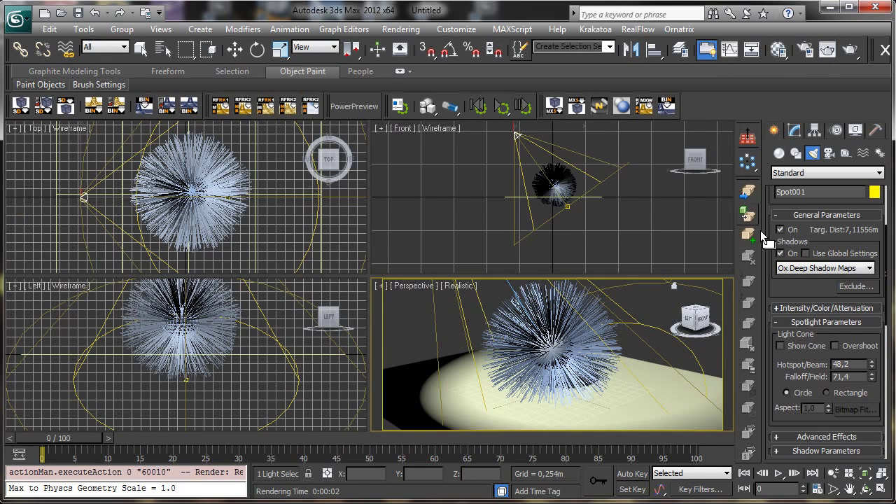
Set the spotlight's shadow type to Ox Raytraced Shadows and render the Perspective view.
{"action": "left_click", "coordinate": [800, 268]}
{"action": "left_click", "coordinate": [813, 381]}
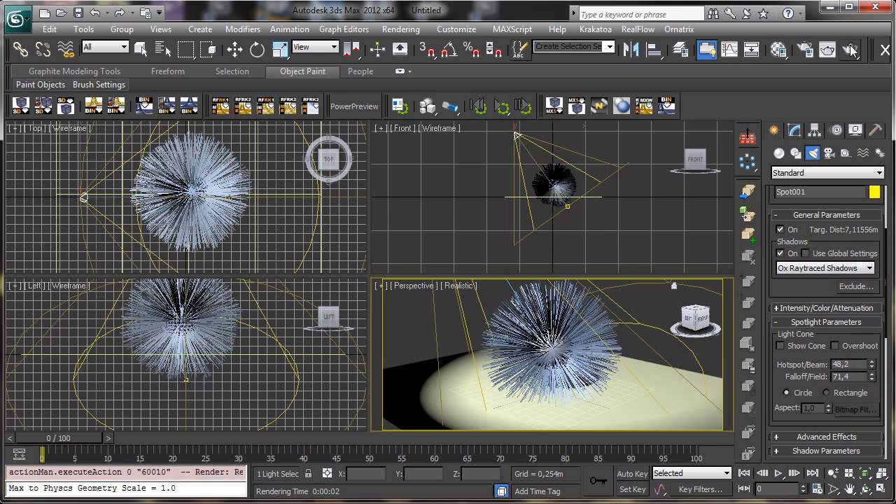
{"action": "left_click", "coordinate": [850, 49]}
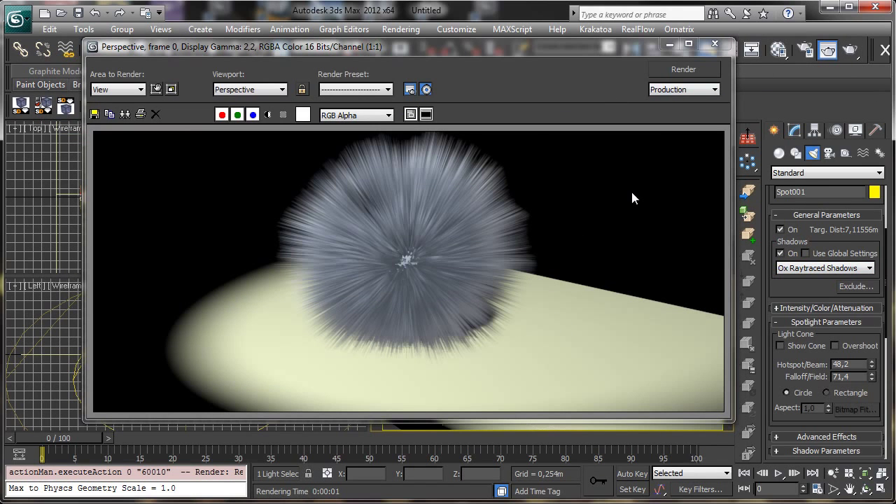
Set the spotlight's shadow type to Ox Deep Shadow Maps and render the Perspective view.
{"action": "left_click", "coordinate": [670, 44]}
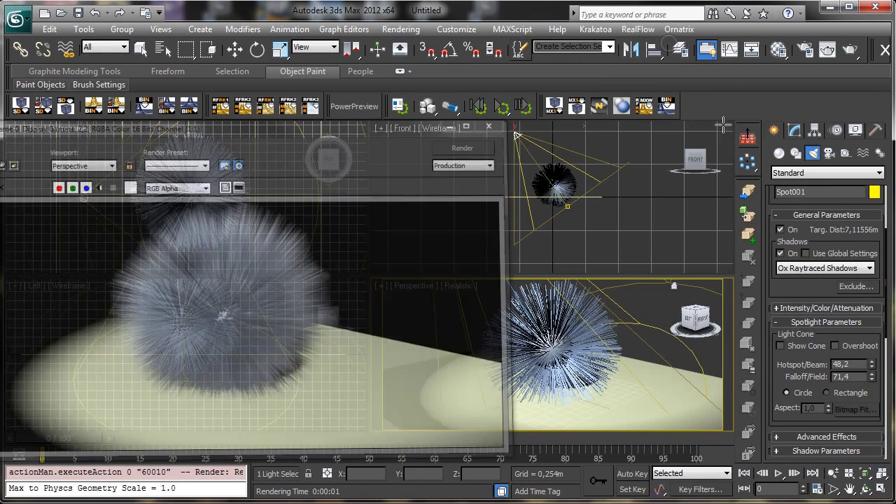
{"action": "left_click", "coordinate": [796, 270]}
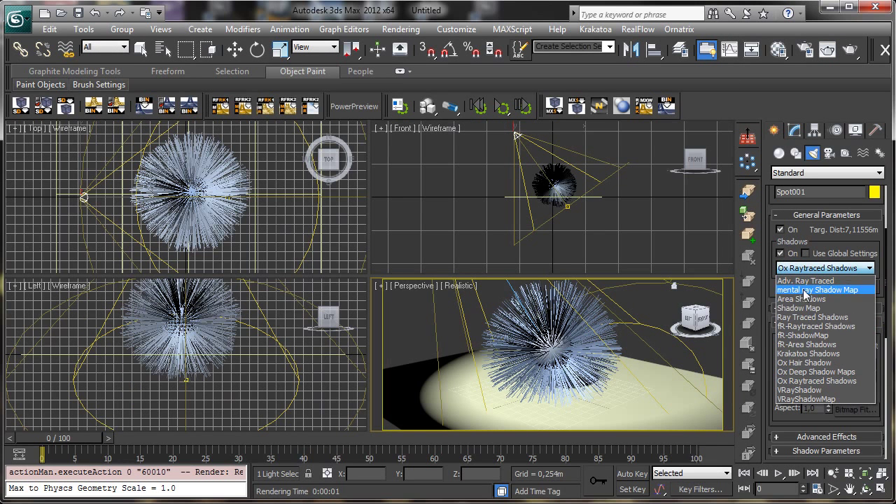
{"action": "left_click", "coordinate": [817, 371]}
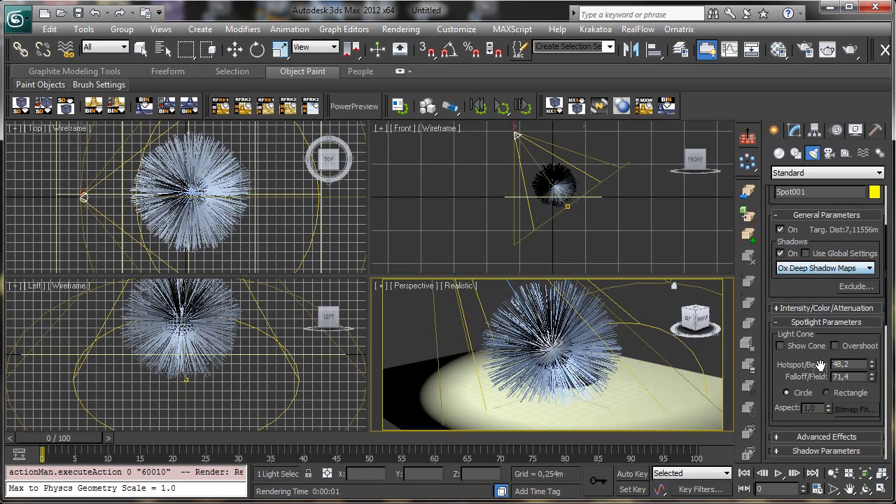
{"action": "left_click", "coordinate": [852, 50]}
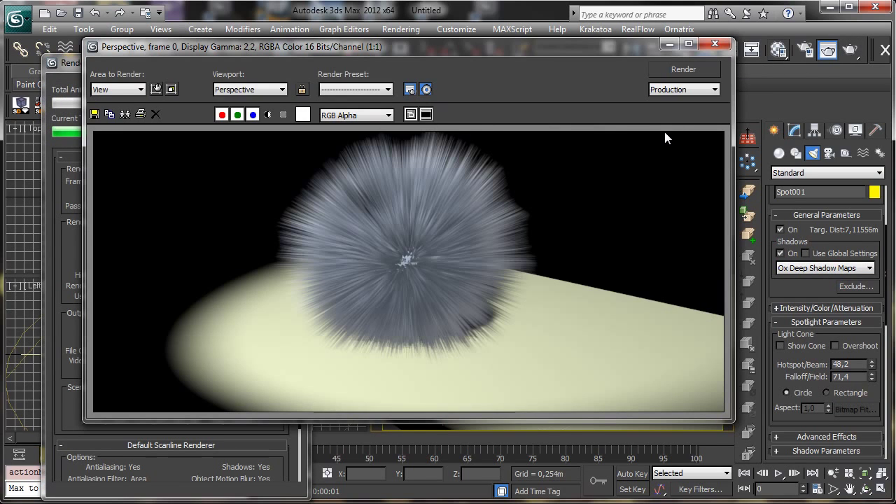
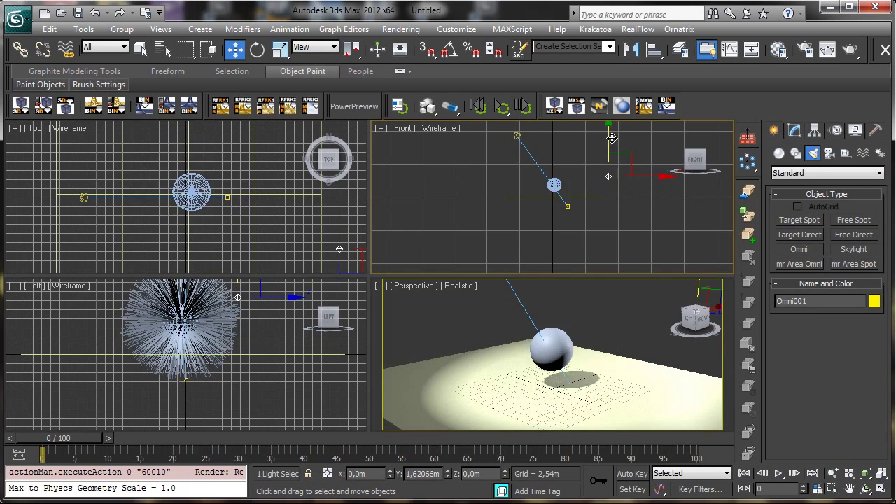
Set the omni light's color to RGB 158, 171, 191 and its multiplier to 0,39, and render the Perspective view.
{"action": "left_click", "coordinate": [794, 130]}
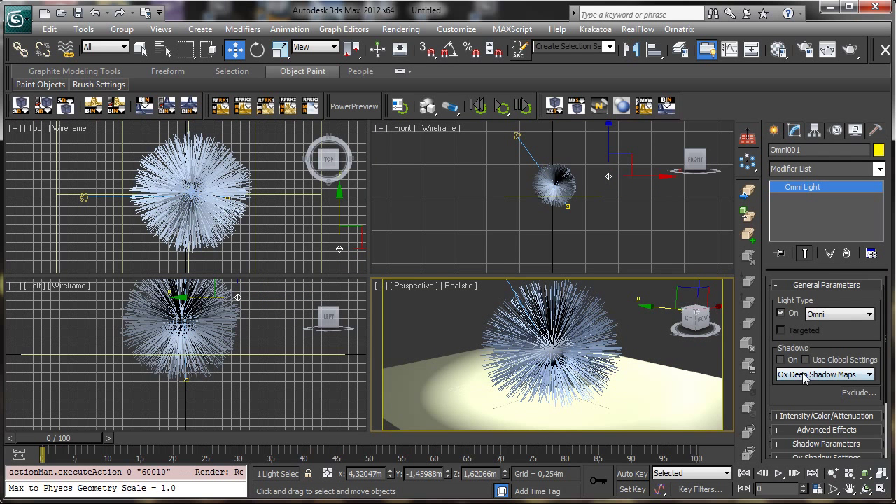
{"action": "left_click", "coordinate": [807, 418]}
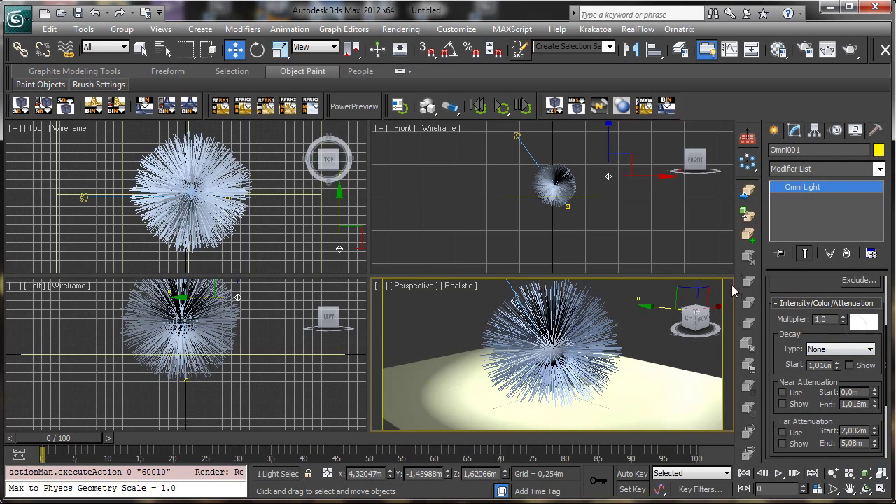
{"action": "left_click", "coordinate": [864, 322]}
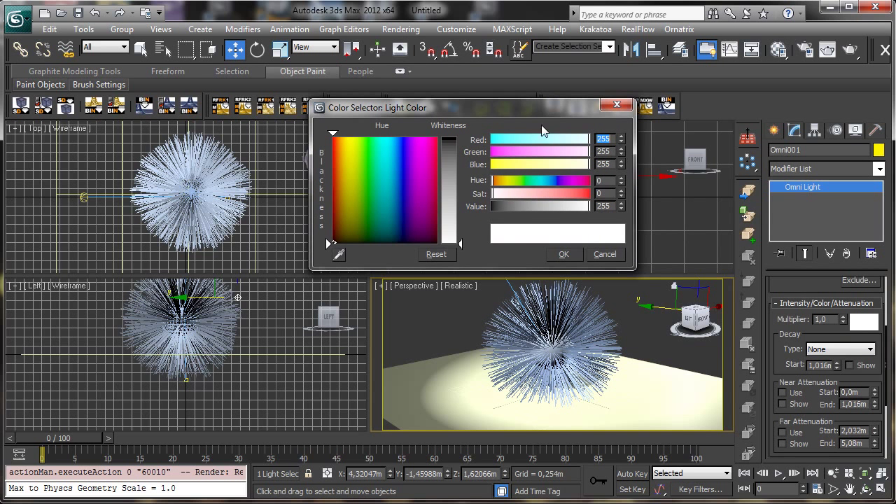
{"action": "left_click", "coordinate": [453, 203]}
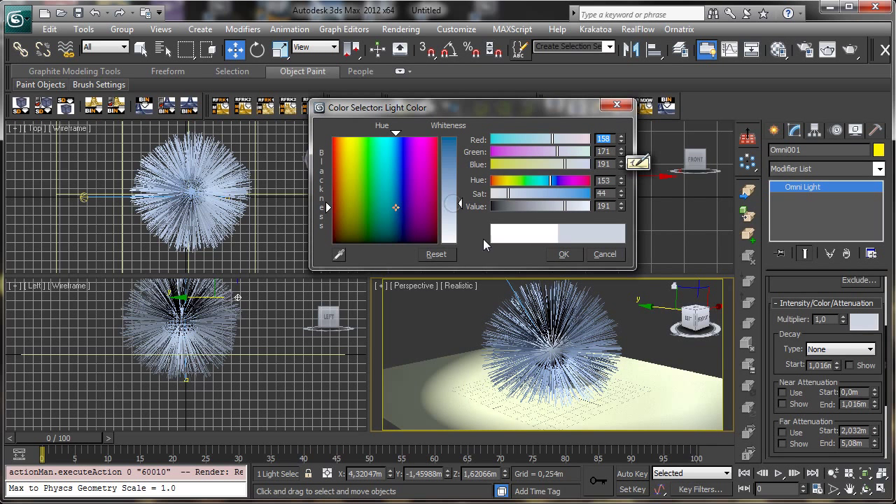
{"action": "left_click", "coordinate": [564, 254]}
{"action": "left_click_drag", "start_coordinate": [843, 321], "coordinate": [851, 361]}
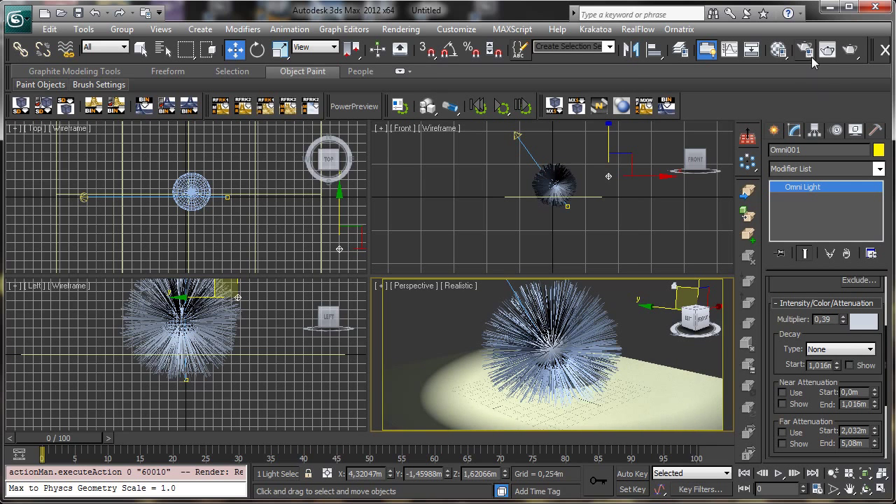
{"action": "left_click", "coordinate": [849, 49]}
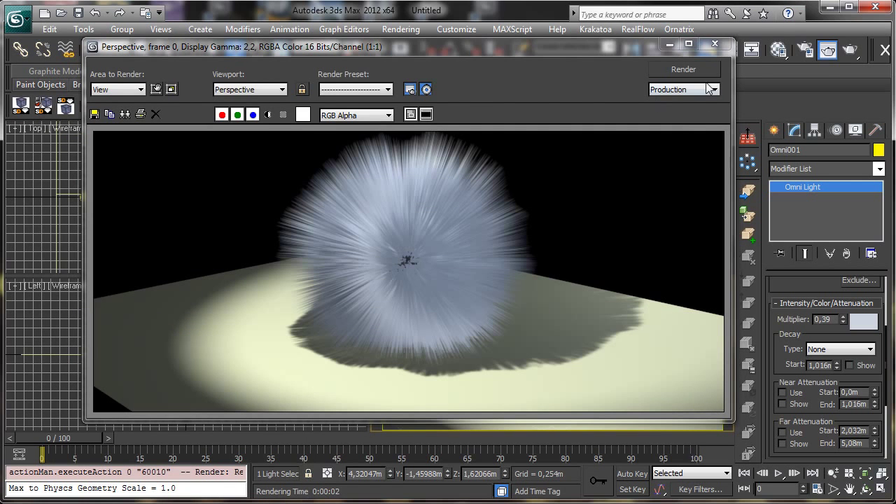
{"action": "left_click", "coordinate": [670, 46]}
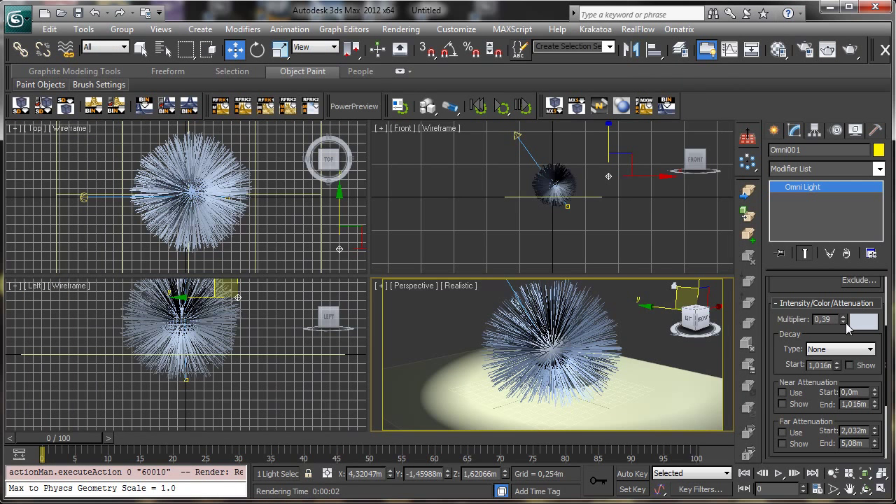
Turn off Specular in the omni light's Advanced Effects and render the Perspective view.
{"action": "scroll", "coordinate": [770, 322], "scroll_direction": "down", "scroll_amount": 3}
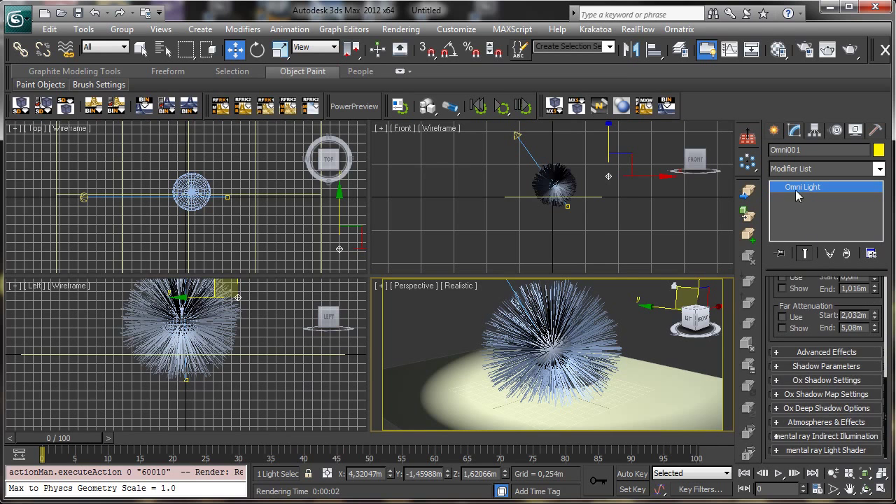
{"action": "left_click", "coordinate": [811, 353]}
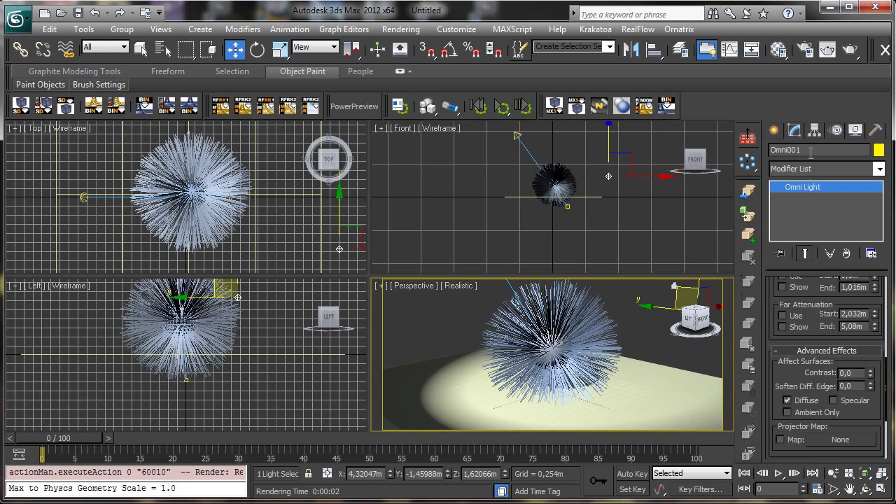
{"action": "left_click", "coordinate": [850, 50]}
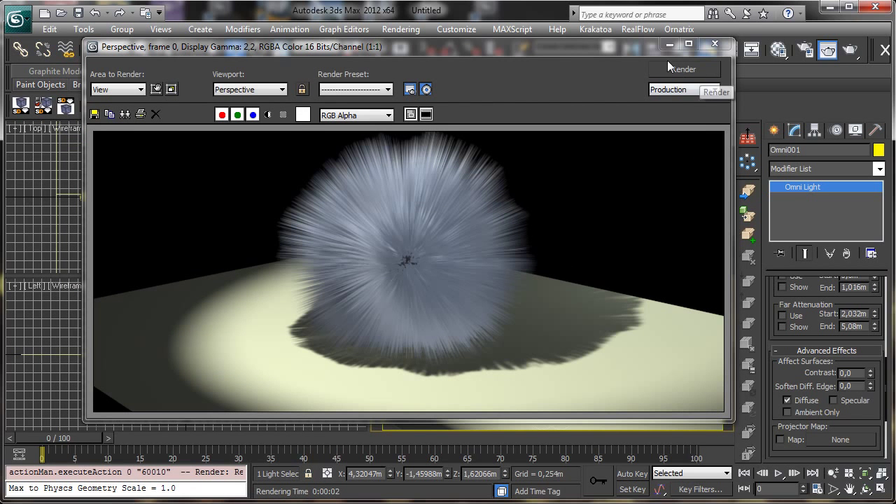
{"action": "left_click", "coordinate": [715, 44]}
Select the haired sphere in a maximized Perspective view and open the Material Editor.
{"action": "left_click", "coordinate": [599, 308]}
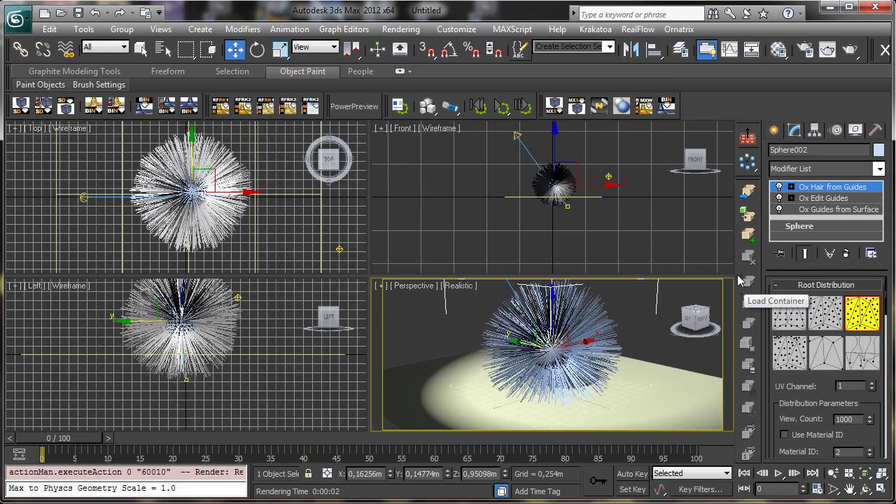
{"action": "left_click", "coordinate": [881, 490]}
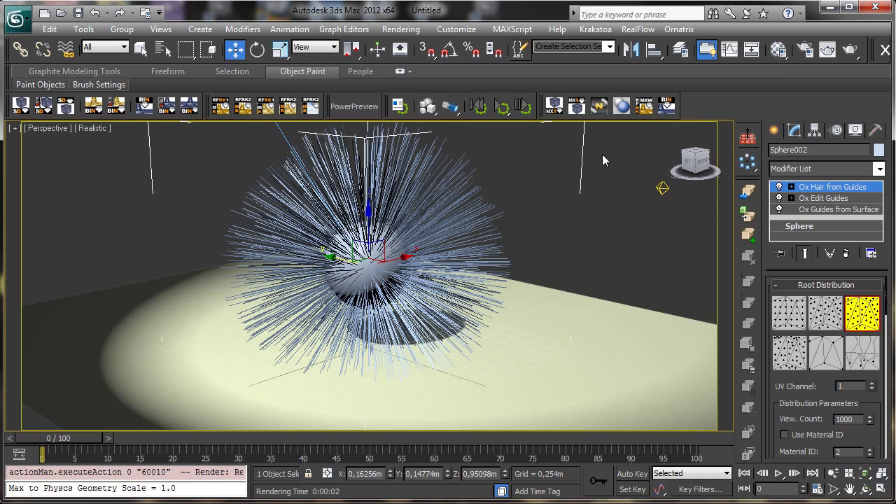
{"action": "left_click", "coordinate": [784, 48]}
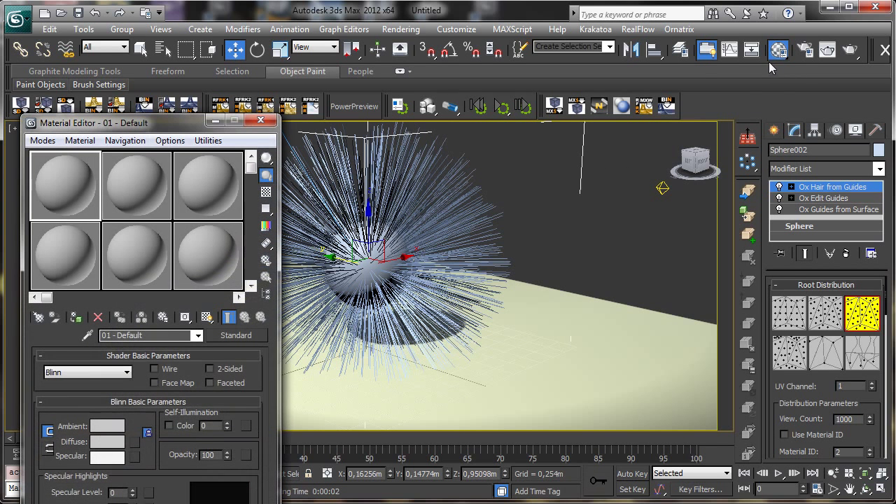
{"action": "left_click", "coordinate": [877, 170]}
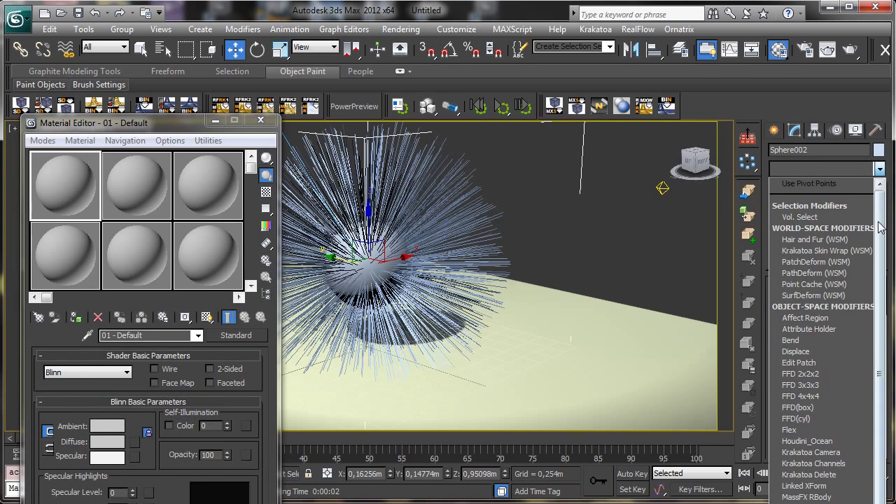
{"action": "scroll", "coordinate": [894, 464], "scroll_direction": "down", "scroll_amount": 15}
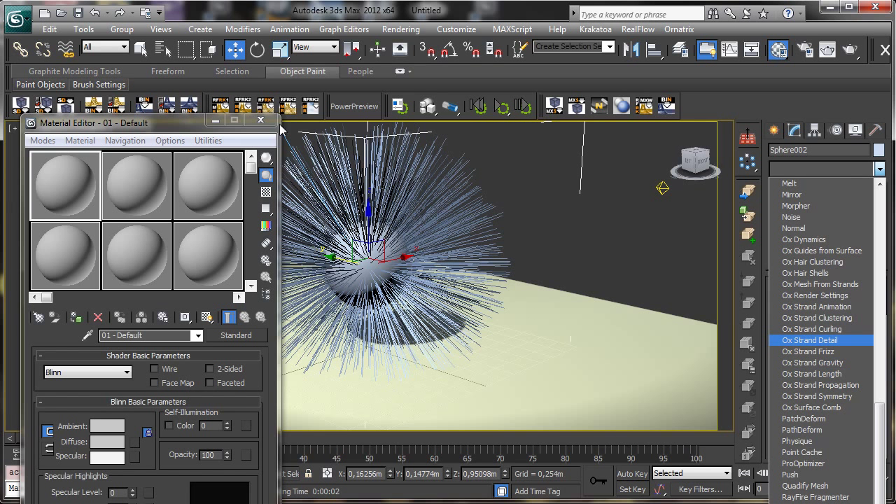
{"action": "left_click", "coordinate": [170, 130]}
{"action": "left_click_drag", "start_coordinate": [170, 130], "coordinate": [259, 26]}
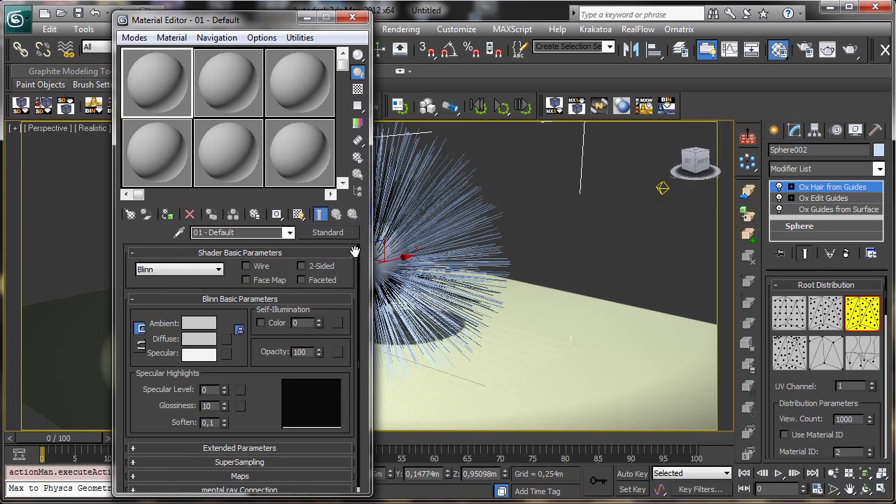
{"action": "left_click", "coordinate": [329, 234]}
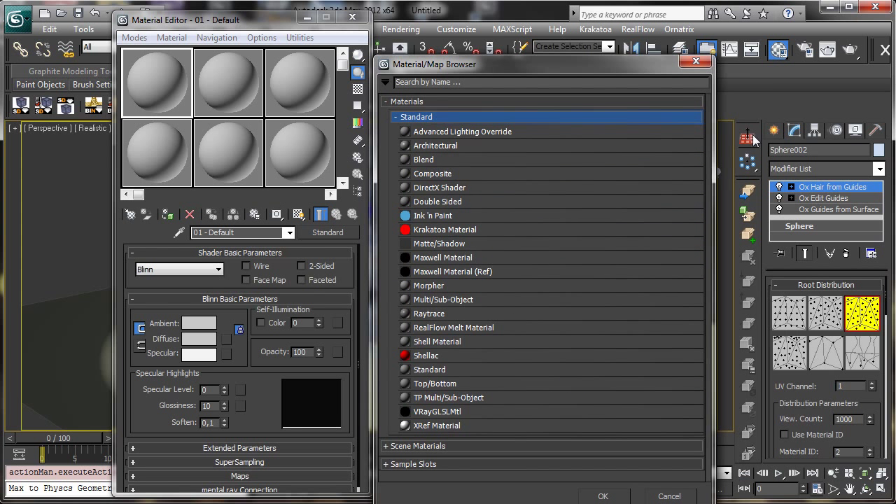
{"action": "left_click", "coordinate": [658, 497]}
Try the Ox Hair Cheap, Ox Hair Expensive and Ox Hair Translucent shaders on the 01 - Default material.
{"action": "left_click", "coordinate": [215, 271]}
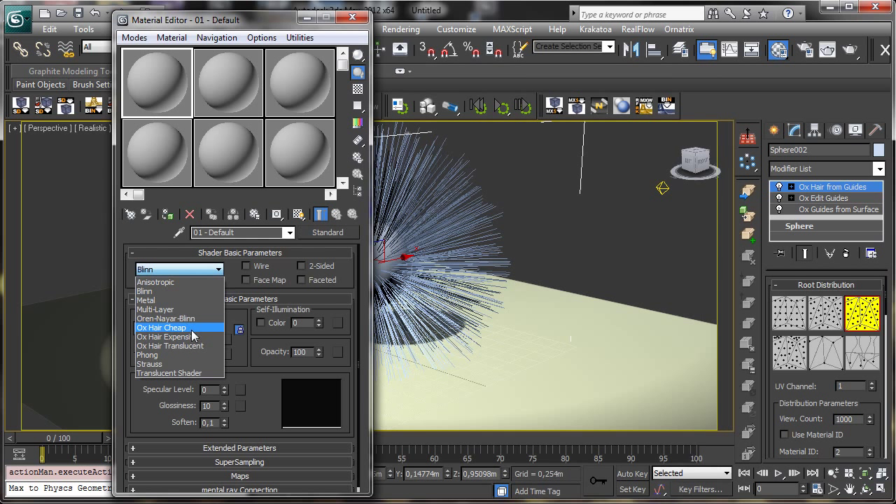
{"action": "left_click", "coordinate": [168, 328]}
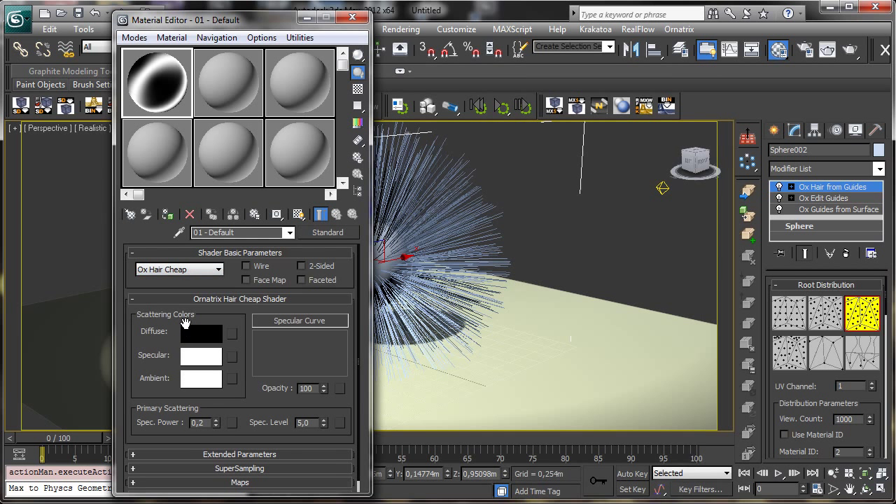
{"action": "left_click", "coordinate": [203, 273]}
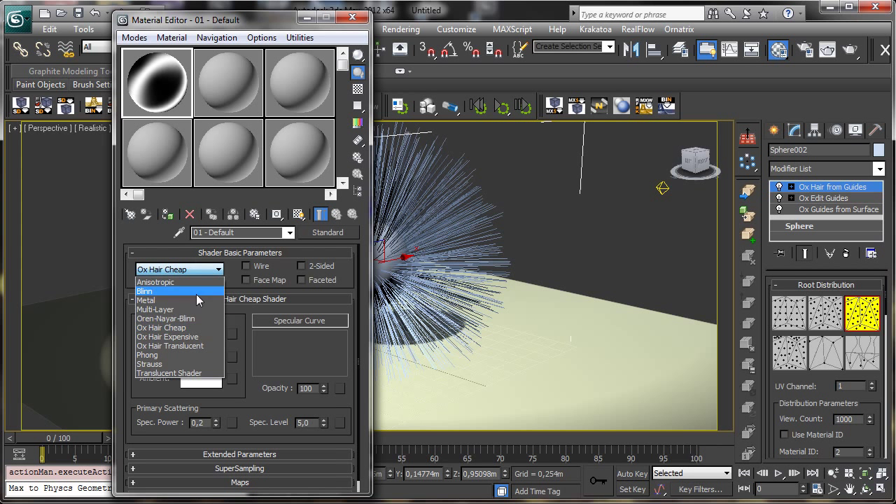
{"action": "left_click", "coordinate": [202, 336]}
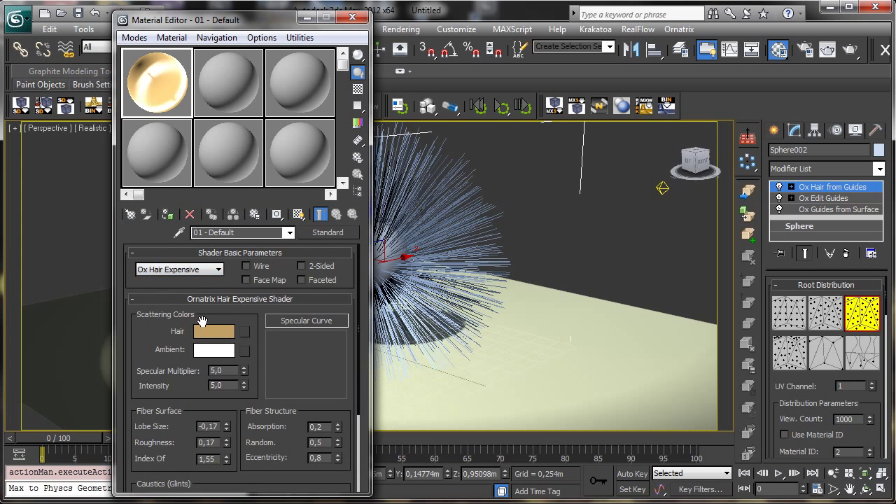
{"action": "left_click", "coordinate": [217, 272]}
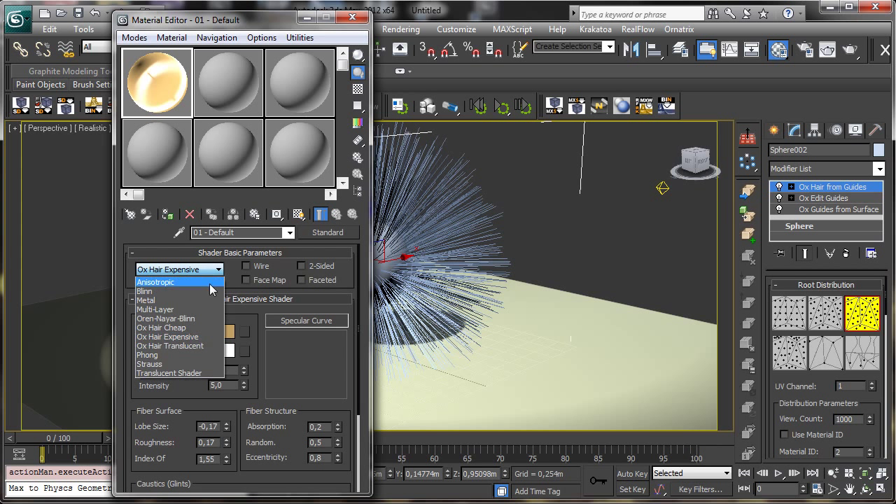
{"action": "left_click", "coordinate": [195, 343]}
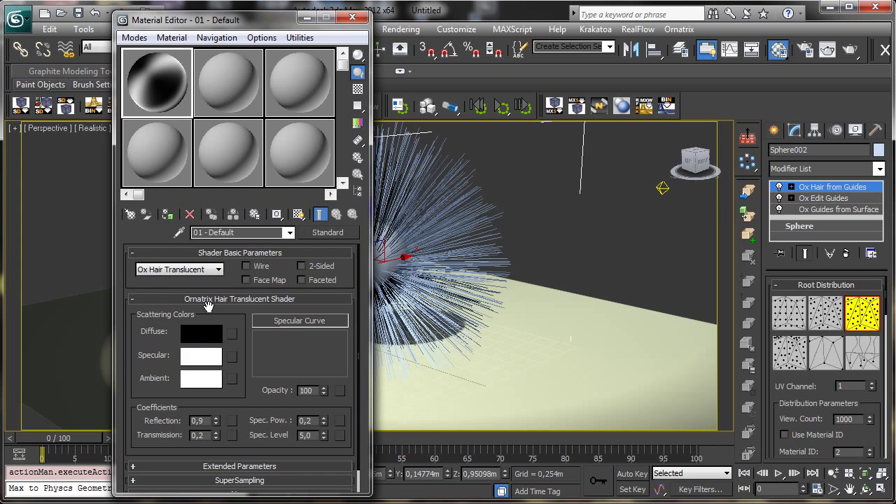
{"action": "left_click", "coordinate": [205, 273]}
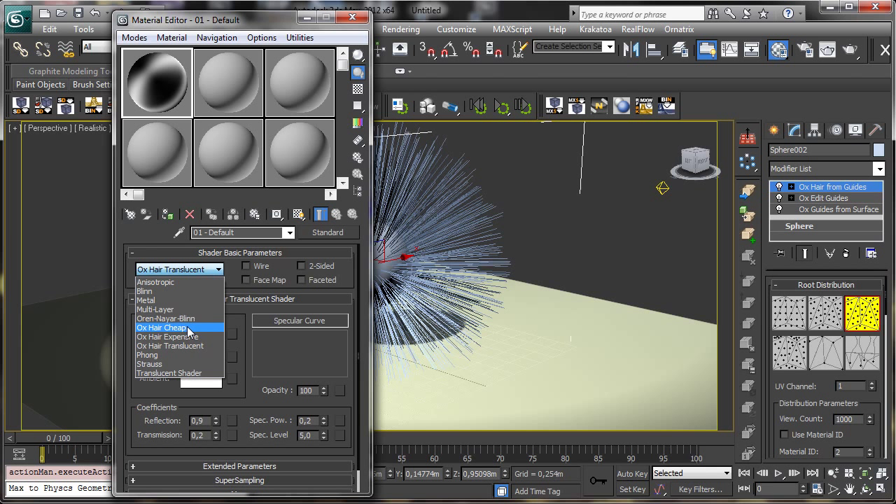
{"action": "left_click", "coordinate": [192, 328]}
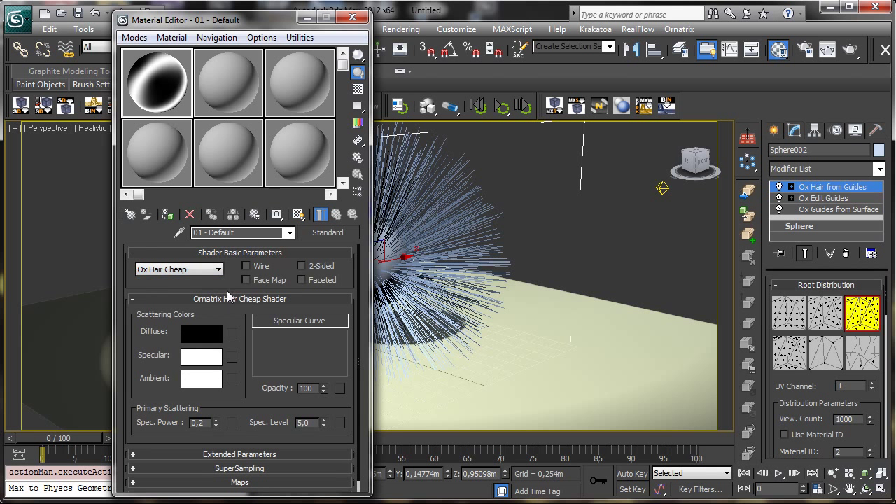
Assign the 01 - Default material with the Ox Hair Expensive shader to the haired sphere and render the Perspective view.
{"action": "left_click", "coordinate": [217, 272]}
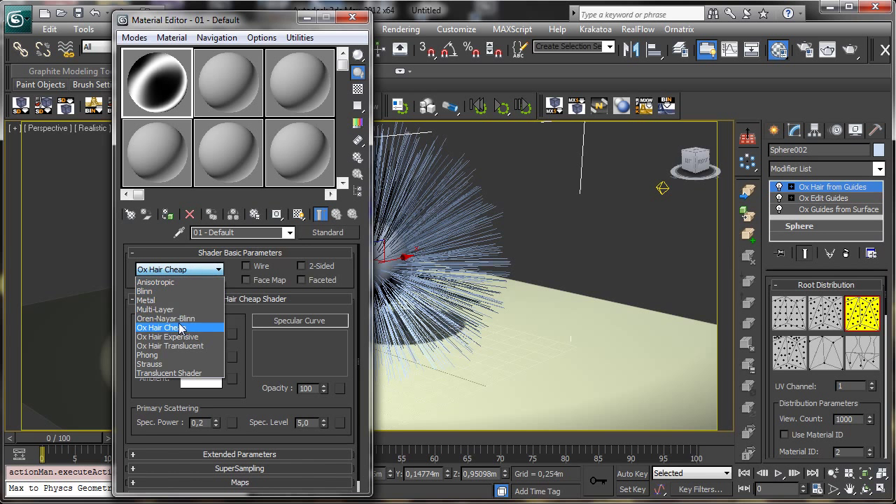
{"action": "left_click", "coordinate": [206, 335]}
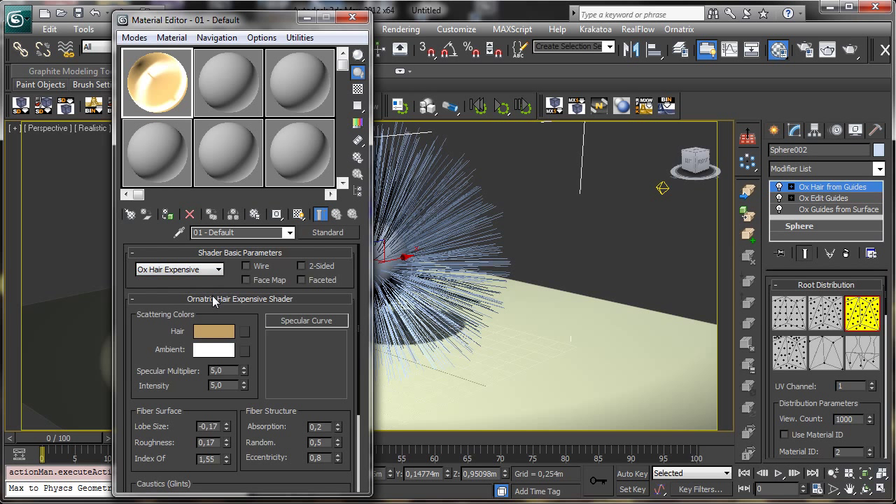
{"action": "left_click", "coordinate": [168, 217]}
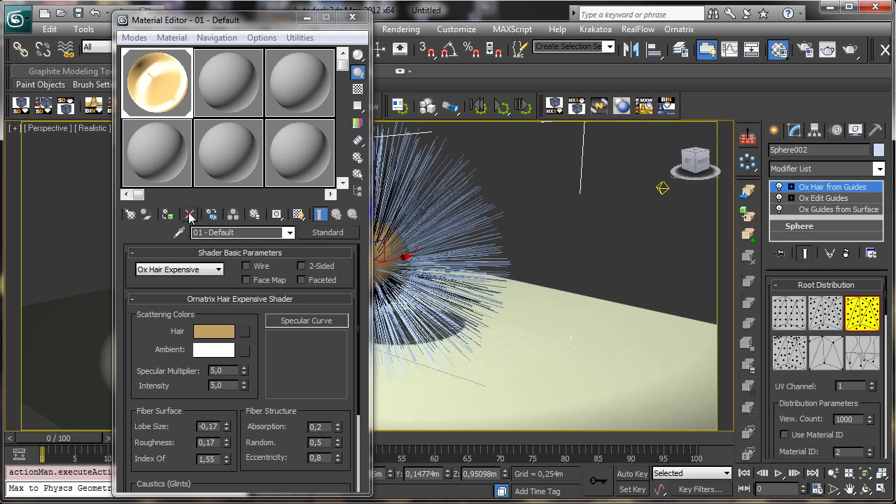
{"action": "left_click", "coordinate": [829, 50]}
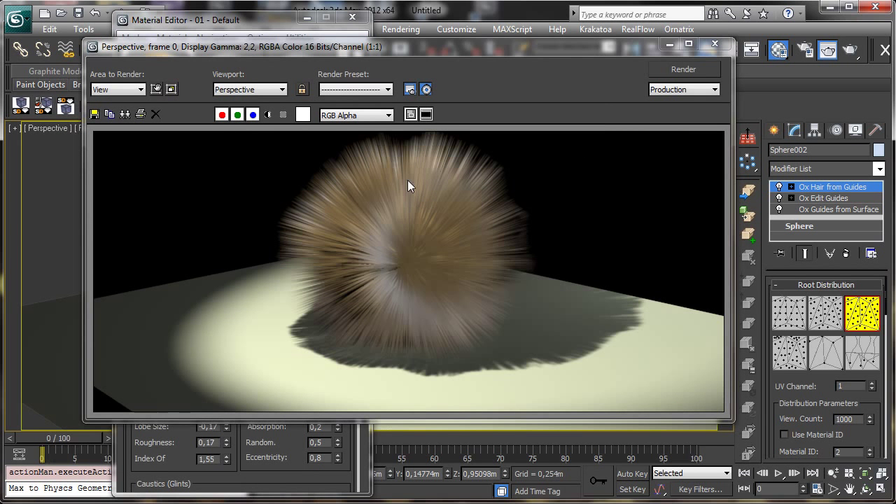
{"action": "left_click_drag", "start_coordinate": [416, 44], "coordinate": [670, 21]}
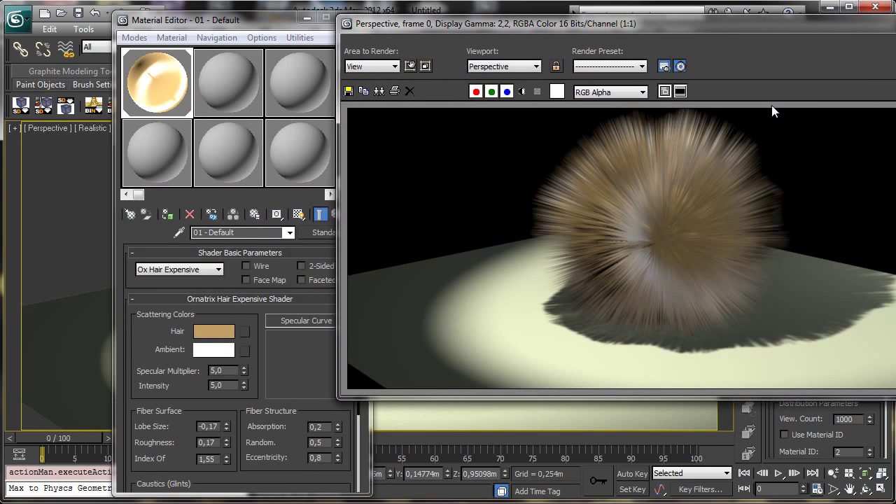
Put away the render and Material Editor windows and enter root editing in the sphere's Ox Edit Guides modifier.
{"action": "left_click", "coordinate": [805, 7]}
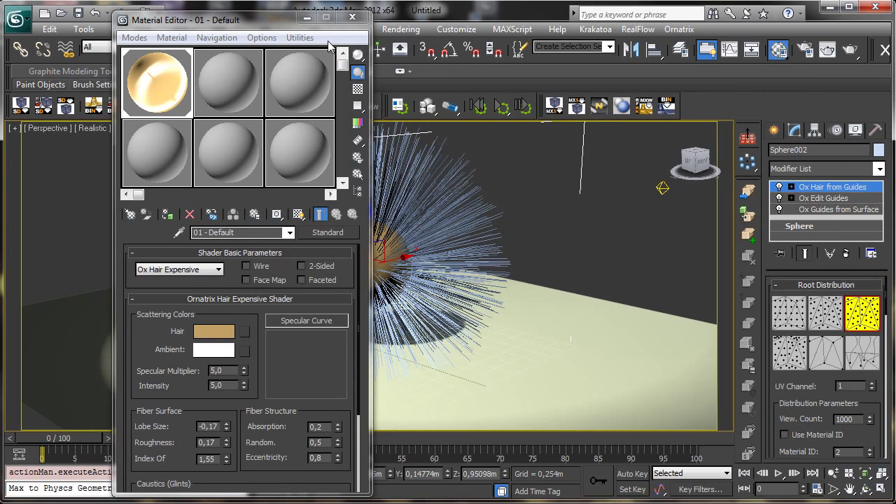
{"action": "left_click", "coordinate": [306, 17]}
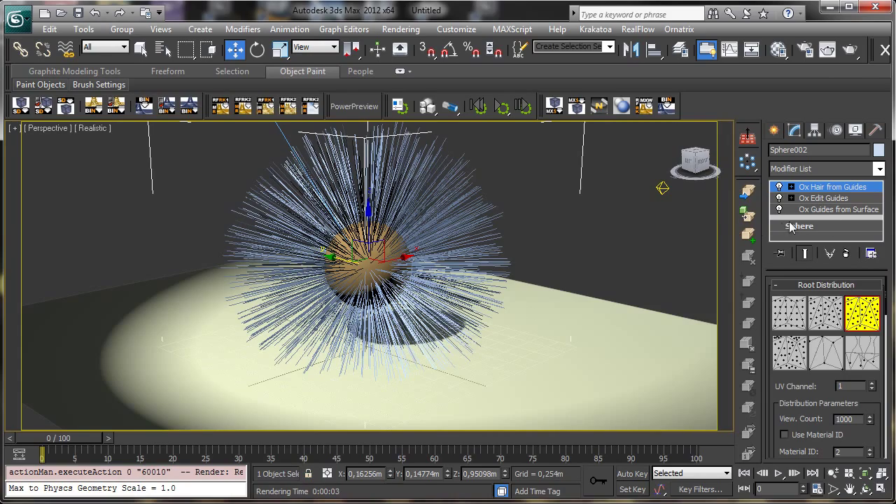
{"action": "left_click", "coordinate": [833, 473]}
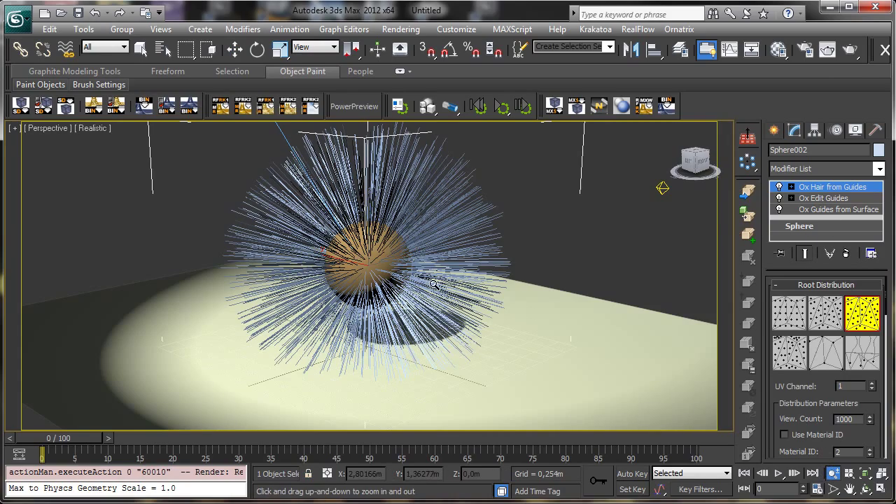
{"action": "left_click_drag", "start_coordinate": [435, 285], "coordinate": [654, 238]}
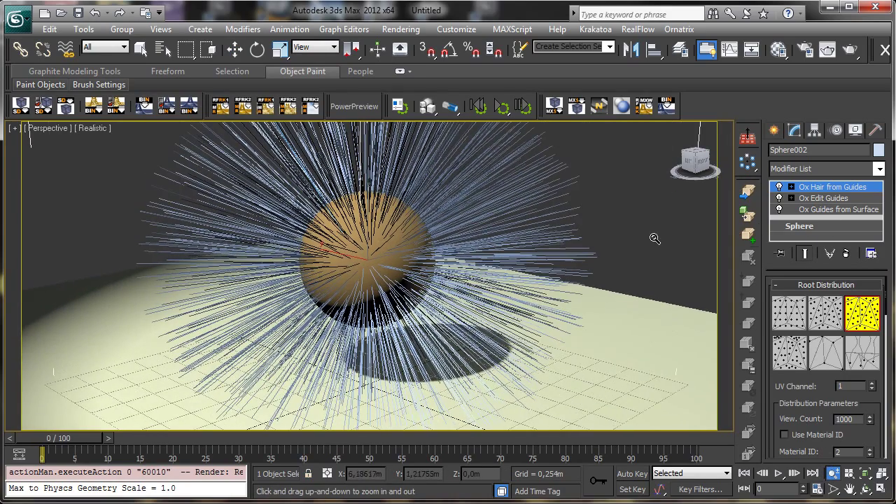
{"action": "left_click", "coordinate": [816, 198]}
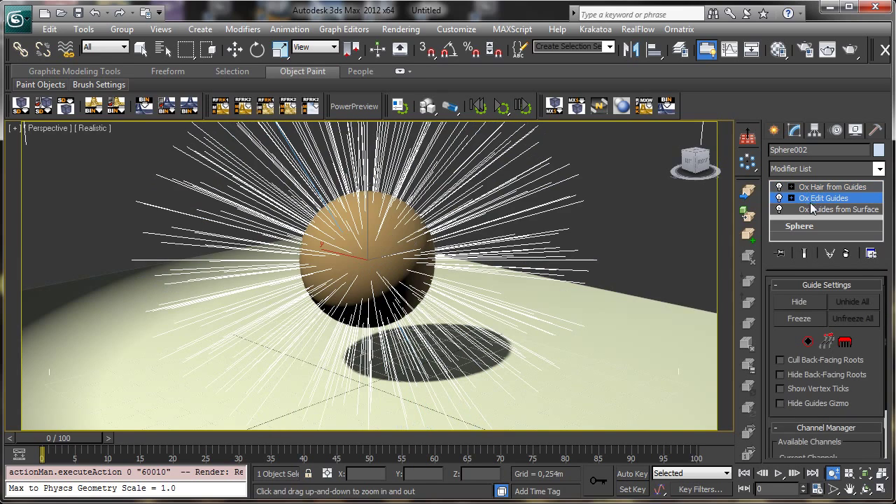
{"action": "left_click", "coordinate": [808, 342]}
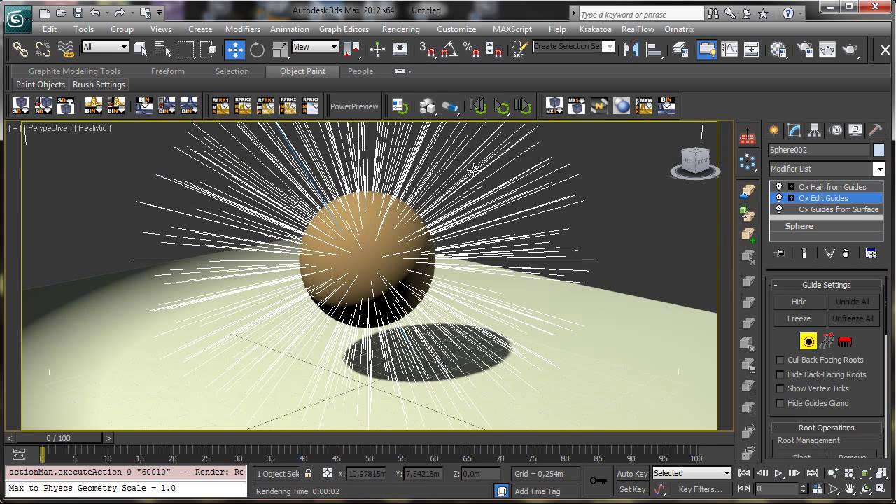
Select different groups of hair guides by their roots on the right side of the sphere.
{"action": "key", "text": "ctrl+a"}
{"action": "left_click_drag", "start_coordinate": [468, 162], "coordinate": [545, 224]}
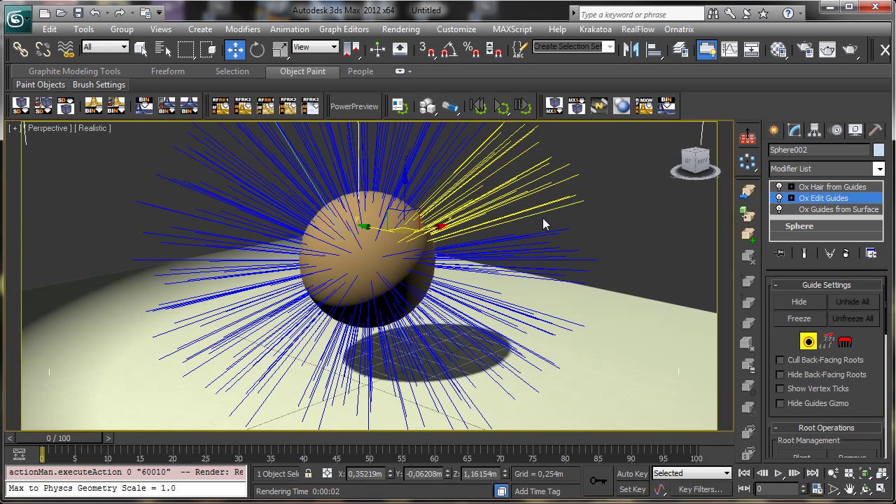
{"action": "left_click_drag", "start_coordinate": [620, 278], "coordinate": [571, 296]}
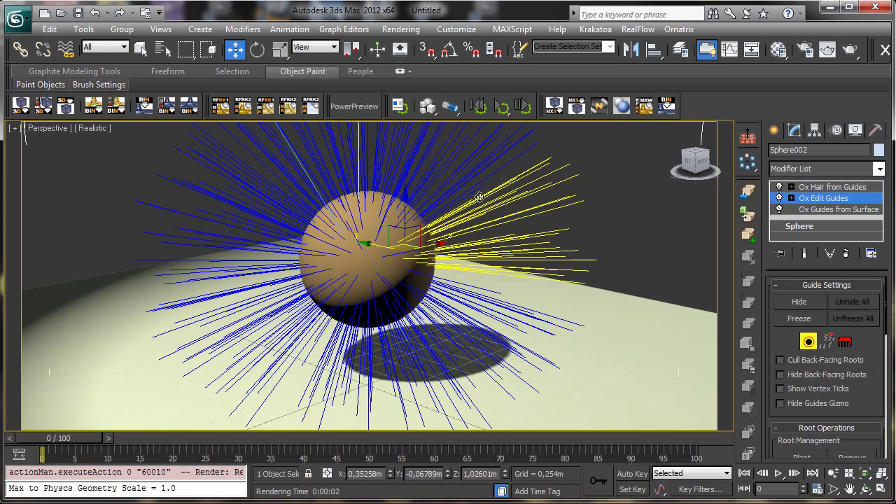
{"action": "left_click_drag", "start_coordinate": [588, 156], "coordinate": [490, 188]}
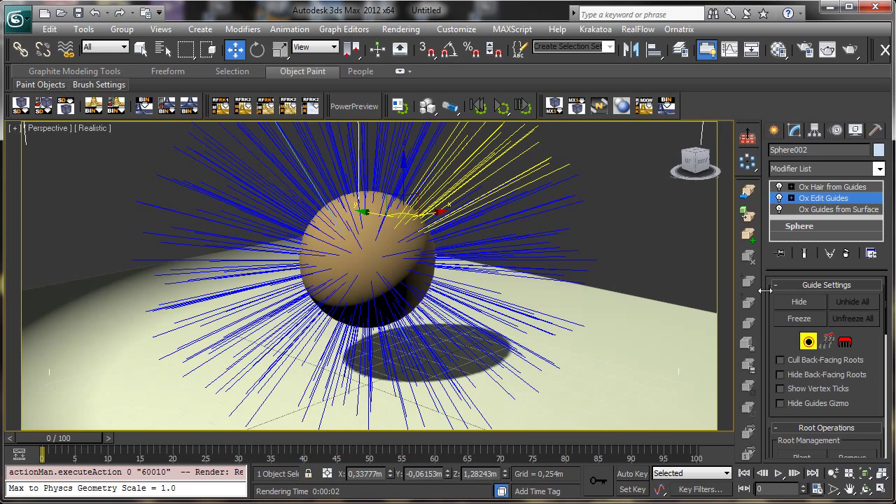
Widen the command panel to three columns and select groups of strand control points in strand editing mode.
{"action": "left_click_drag", "start_coordinate": [763, 287], "coordinate": [598, 281]}
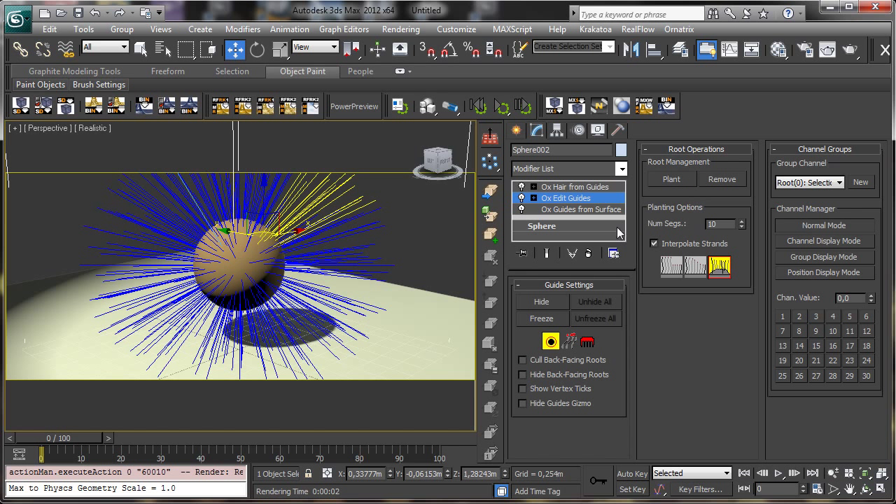
{"action": "left_click", "coordinate": [570, 341]}
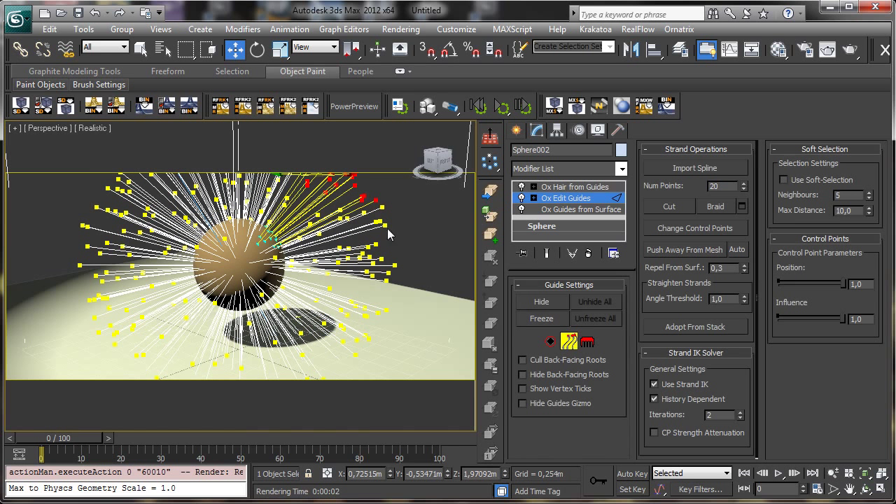
{"action": "left_click_drag", "start_coordinate": [413, 306], "coordinate": [412, 305]}
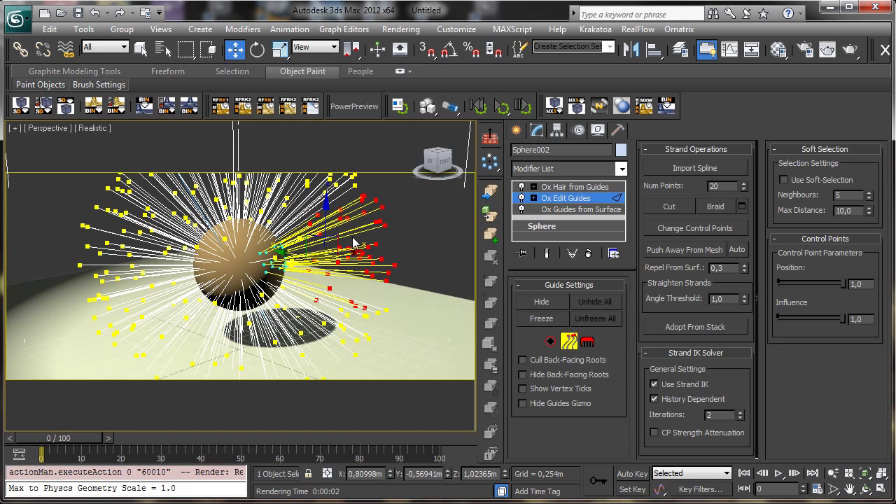
{"action": "left_click_drag", "start_coordinate": [236, 237], "coordinate": [299, 300]}
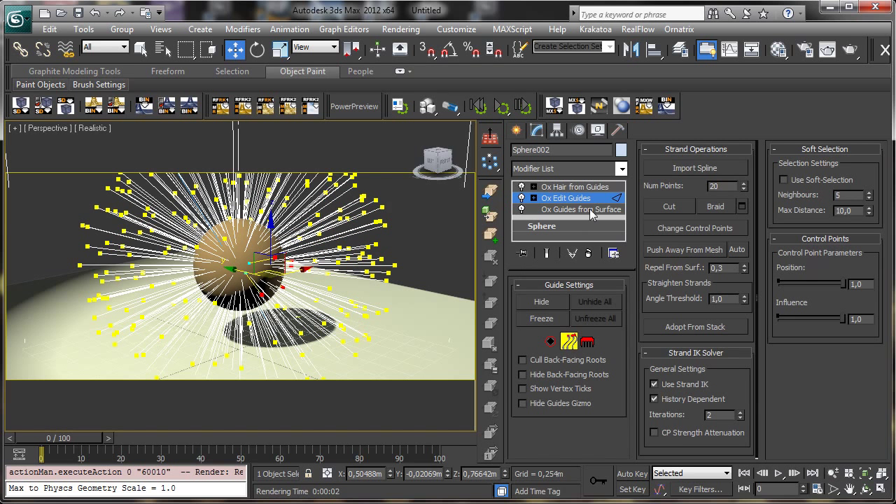
Comb the hair guides downward all around the sphere with the Move brush at size 100.
{"action": "left_click", "coordinate": [588, 343]}
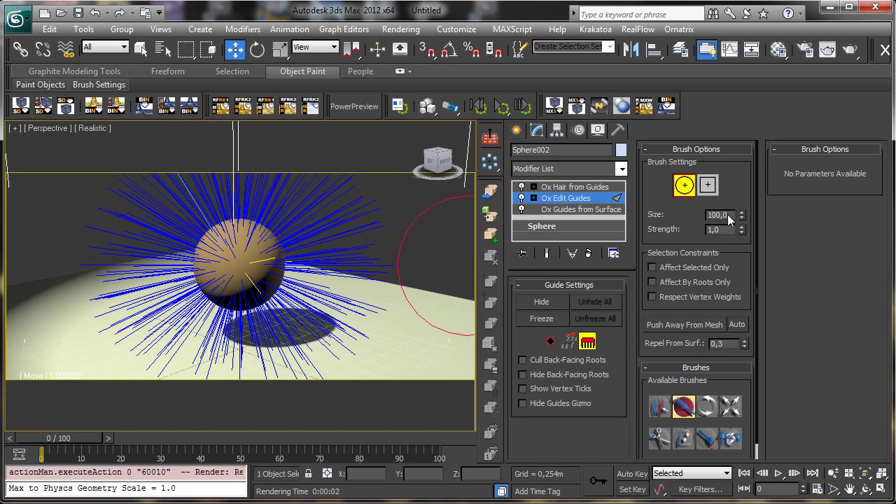
{"action": "mouse_move", "coordinate": [380, 205]}
{"action": "left_mouse_down"}
{"action": "mouse_move", "coordinate": [332, 227]}
{"action": "mouse_move", "coordinate": [345, 210]}
{"action": "mouse_move", "coordinate": [385, 245]}
{"action": "left_mouse_up"}
{"action": "key", "text": "ctrl+z"}
{"action": "mouse_move", "coordinate": [196, 230]}
{"action": "left_mouse_down"}
{"action": "mouse_move", "coordinate": [134, 214]}
{"action": "mouse_move", "coordinate": [114, 301]}
{"action": "mouse_move", "coordinate": [132, 316]}
{"action": "left_mouse_up"}
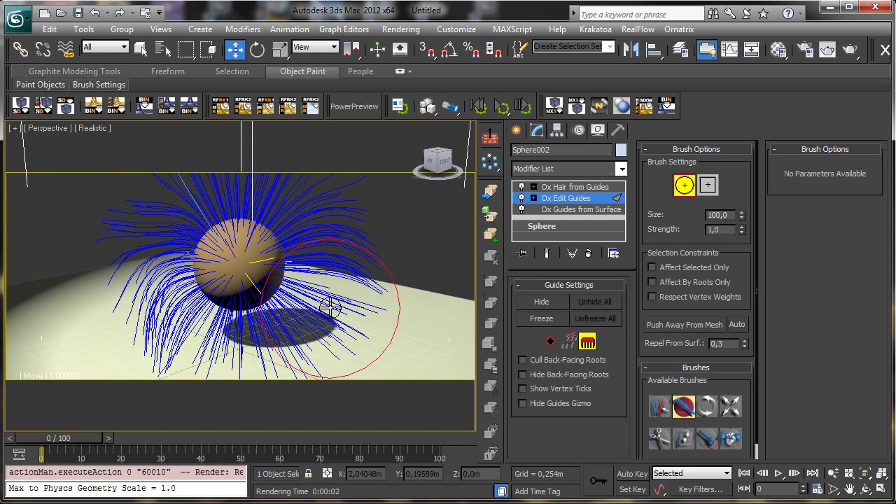
{"action": "left_click_drag", "start_coordinate": [331, 306], "coordinate": [334, 303]}
{"action": "mouse_move", "coordinate": [216, 210]}
{"action": "left_mouse_down"}
{"action": "mouse_move", "coordinate": [270, 175]}
{"action": "mouse_move", "coordinate": [303, 185]}
{"action": "mouse_move", "coordinate": [306, 193]}
{"action": "mouse_move", "coordinate": [160, 192]}
{"action": "mouse_move", "coordinate": [152, 215]}
{"action": "mouse_move", "coordinate": [293, 188]}
{"action": "mouse_move", "coordinate": [284, 184]}
{"action": "mouse_move", "coordinate": [315, 207]}
{"action": "mouse_move", "coordinate": [344, 300]}
{"action": "mouse_move", "coordinate": [167, 303]}
{"action": "mouse_move", "coordinate": [181, 328]}
{"action": "mouse_move", "coordinate": [291, 329]}
{"action": "left_mouse_up"}
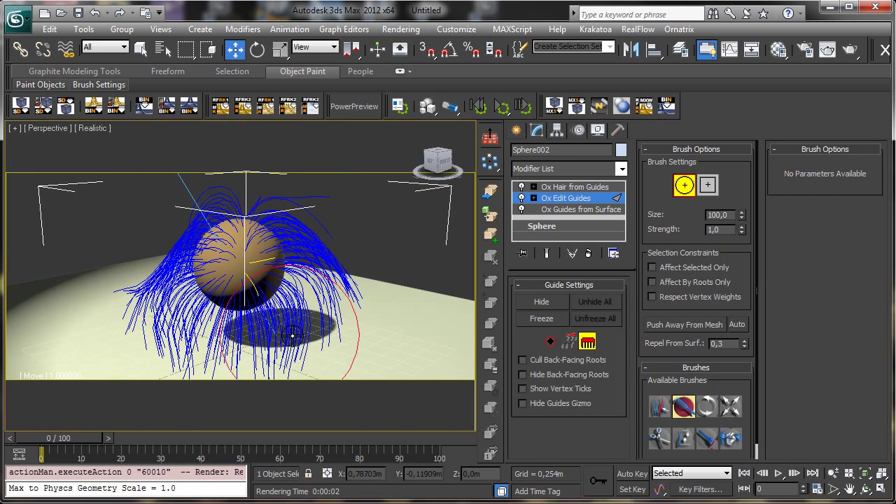
Twist the guides on the sphere's right side with the Rotate brush and spread the upper-right ones with the Scale brush.
{"action": "left_click", "coordinate": [708, 406]}
{"action": "mouse_move", "coordinate": [323, 277]}
{"action": "left_mouse_down"}
{"action": "mouse_move", "coordinate": [336, 290]}
{"action": "mouse_move", "coordinate": [315, 245]}
{"action": "mouse_move", "coordinate": [337, 306]}
{"action": "mouse_move", "coordinate": [318, 280]}
{"action": "mouse_move", "coordinate": [326, 245]}
{"action": "mouse_move", "coordinate": [420, 273]}
{"action": "left_mouse_up"}
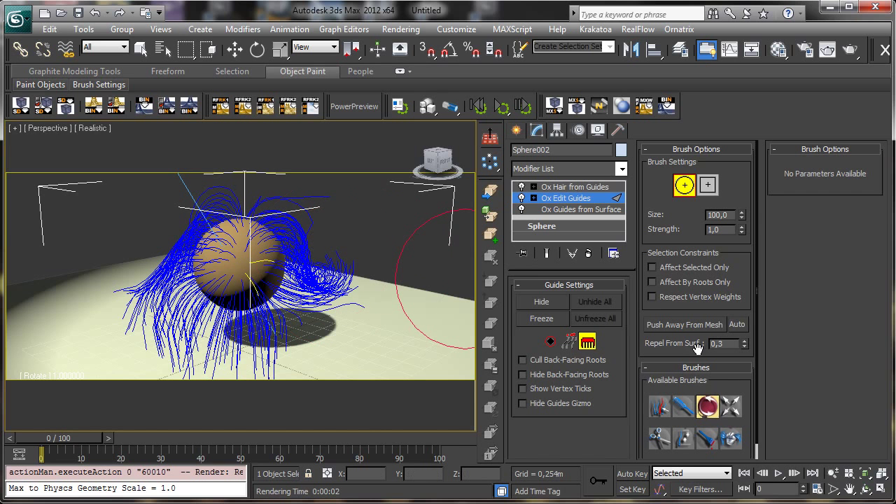
{"action": "left_click", "coordinate": [735, 411]}
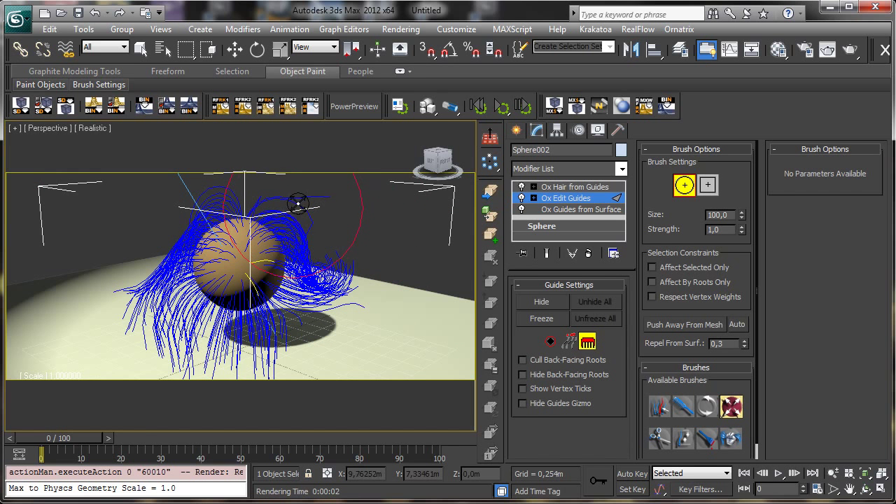
{"action": "left_click_drag", "start_coordinate": [298, 204], "coordinate": [310, 201]}
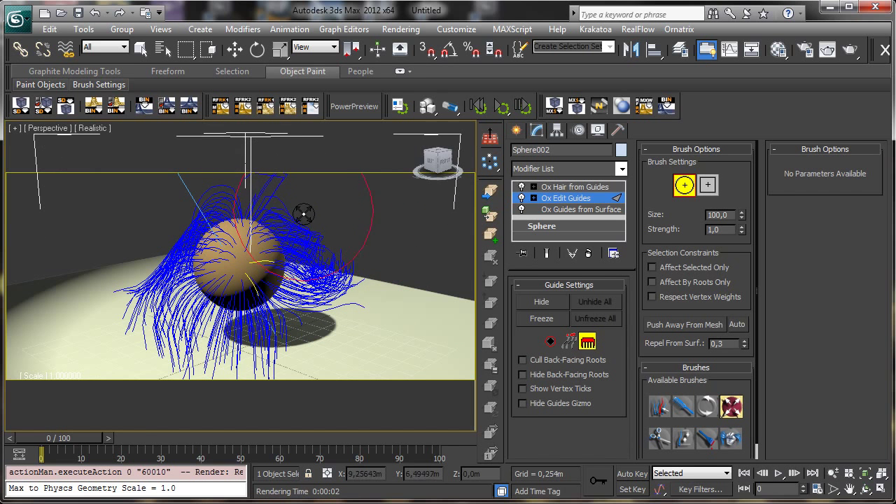
Trim the guides on the sphere's left side with the Cut brush, then trim the lower tips at brush size 20.
{"action": "left_click", "coordinate": [658, 437]}
{"action": "left_click_drag", "start_coordinate": [100, 280], "coordinate": [122, 315]}
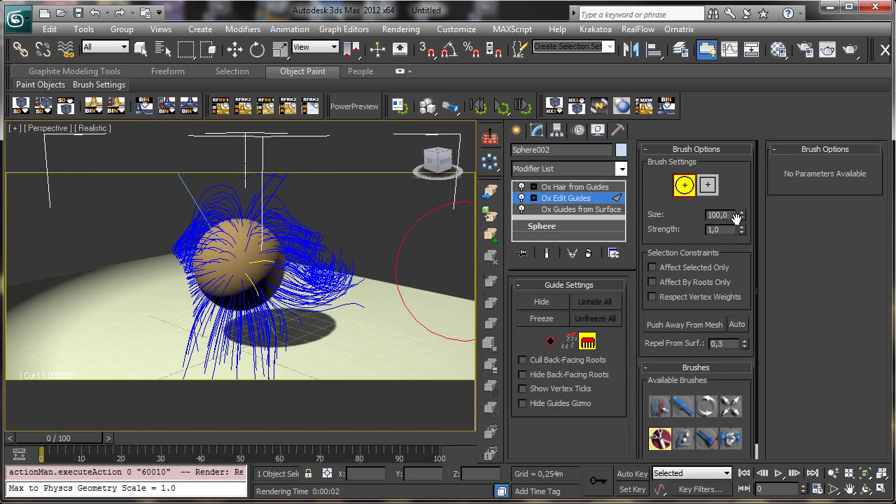
{"action": "left_click_drag", "start_coordinate": [743, 217], "coordinate": [756, 272]}
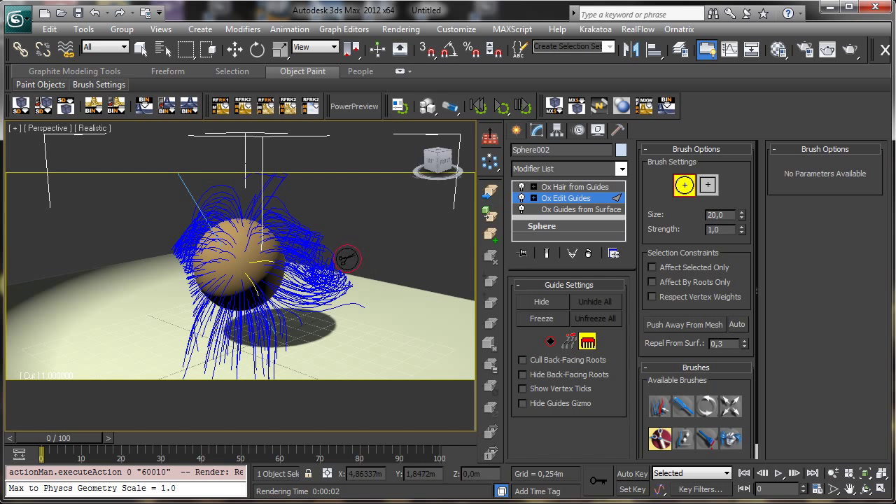
{"action": "mouse_move", "coordinate": [347, 259]}
{"action": "left_mouse_down"}
{"action": "mouse_move", "coordinate": [364, 282]}
{"action": "mouse_move", "coordinate": [362, 303]}
{"action": "mouse_move", "coordinate": [369, 295]}
{"action": "mouse_move", "coordinate": [350, 332]}
{"action": "mouse_move", "coordinate": [283, 364]}
{"action": "mouse_move", "coordinate": [234, 374]}
{"action": "mouse_move", "coordinate": [170, 360]}
{"action": "mouse_move", "coordinate": [235, 371]}
{"action": "mouse_move", "coordinate": [166, 344]}
{"action": "mouse_move", "coordinate": [166, 330]}
{"action": "mouse_move", "coordinate": [206, 366]}
{"action": "mouse_move", "coordinate": [221, 285]}
{"action": "left_mouse_up"}
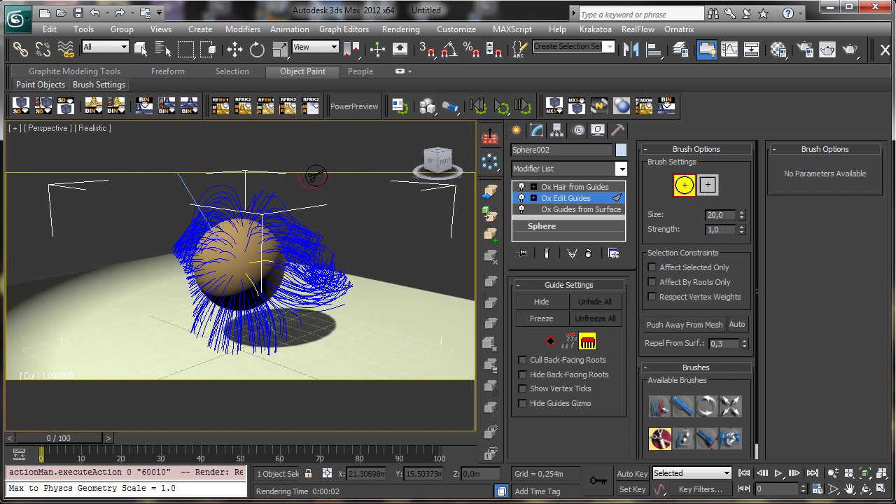
Lengthen the guides at the top and right side of the sphere with the Grow/Shrink brush.
{"action": "left_click", "coordinate": [674, 435]}
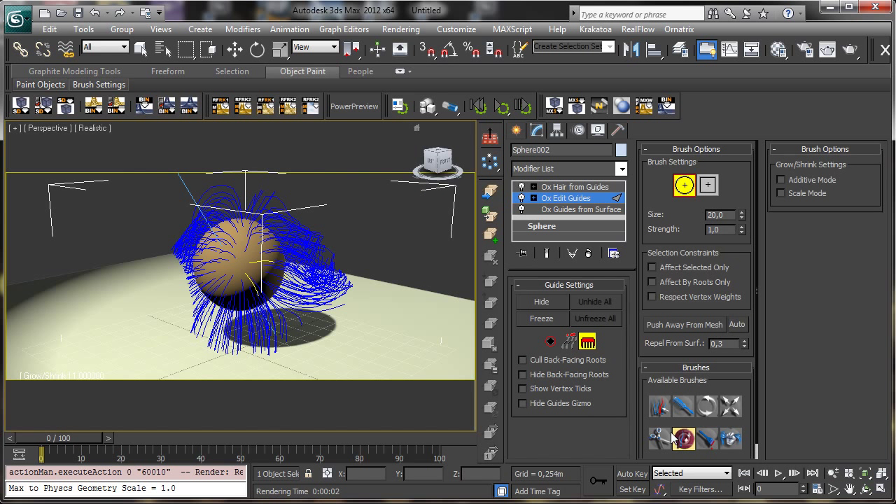
{"action": "left_click_drag", "start_coordinate": [270, 199], "coordinate": [288, 177]}
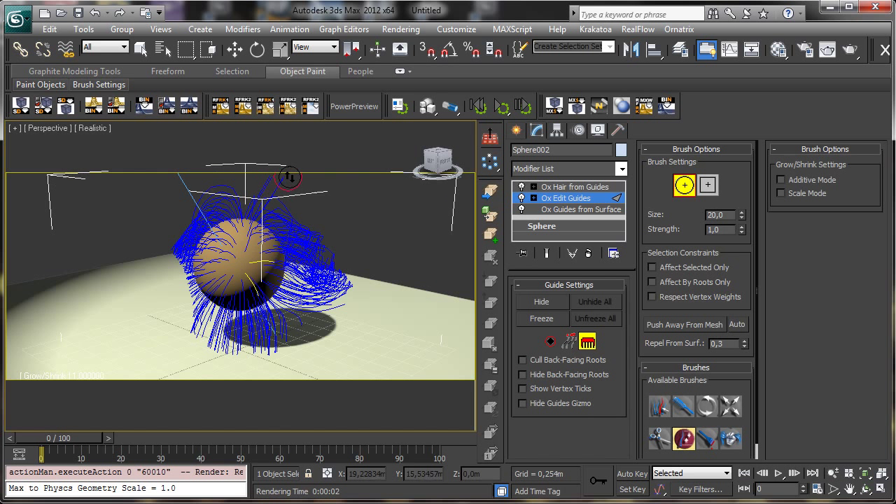
{"action": "mouse_move", "coordinate": [358, 274]}
{"action": "left_mouse_down"}
{"action": "mouse_move", "coordinate": [362, 264]}
{"action": "mouse_move", "coordinate": [387, 276]}
{"action": "left_mouse_up"}
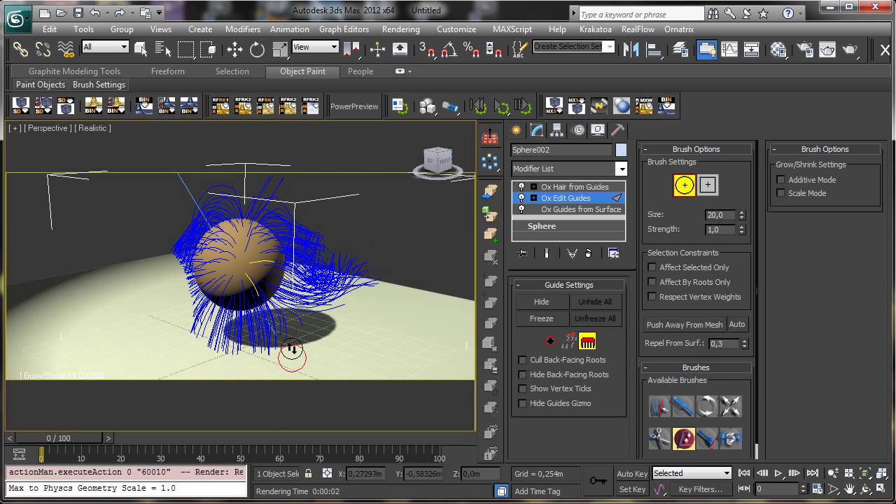
Pull the guides on the sphere's right side outward into a tuft with the Grab brush.
{"action": "left_click", "coordinate": [731, 439]}
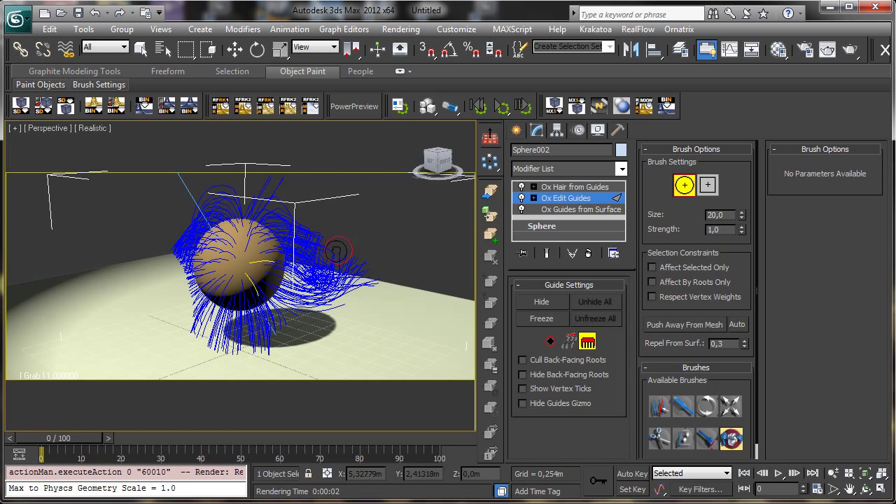
{"action": "mouse_move", "coordinate": [336, 252]}
{"action": "left_mouse_down"}
{"action": "mouse_move", "coordinate": [376, 279]}
{"action": "mouse_move", "coordinate": [357, 293]}
{"action": "mouse_move", "coordinate": [380, 288]}
{"action": "mouse_move", "coordinate": [385, 274]}
{"action": "mouse_move", "coordinate": [371, 266]}
{"action": "mouse_move", "coordinate": [400, 282]}
{"action": "left_mouse_up"}
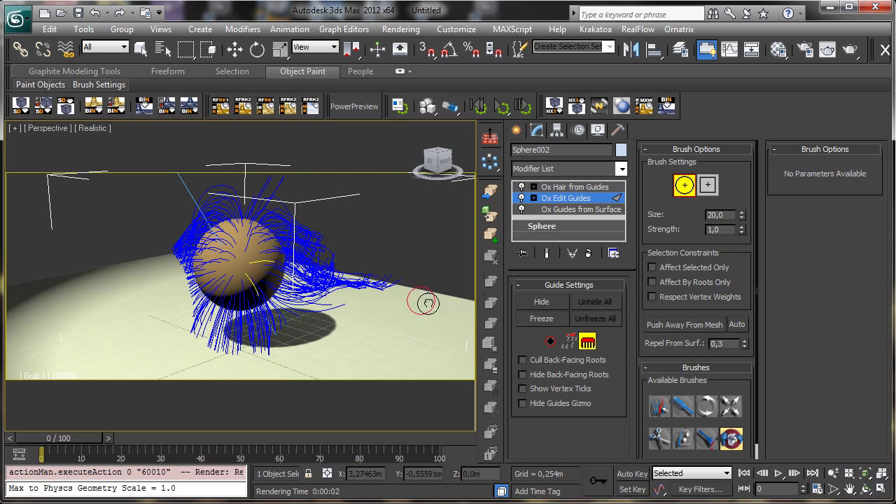
{"action": "left_click", "coordinate": [732, 439]}
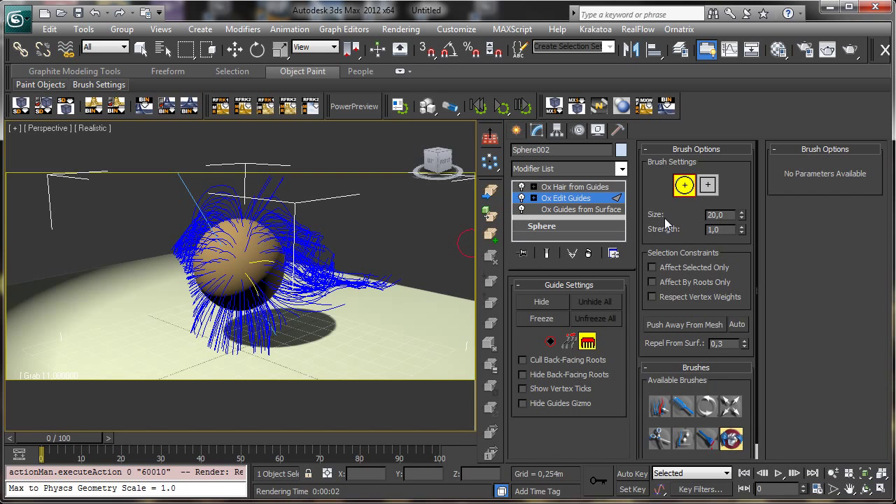
Return to the Ox Hair from Guides modifier and render the Perspective view of the combed hair.
{"action": "left_click", "coordinate": [570, 187]}
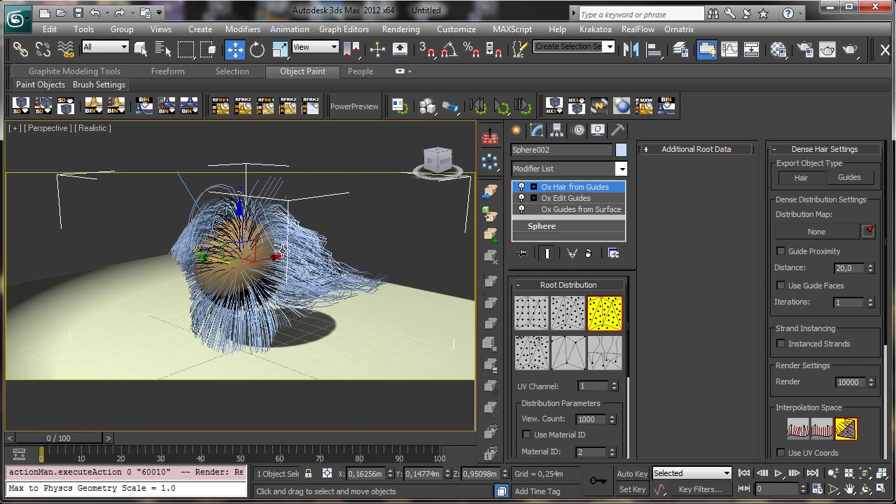
{"action": "left_click", "coordinate": [827, 52]}
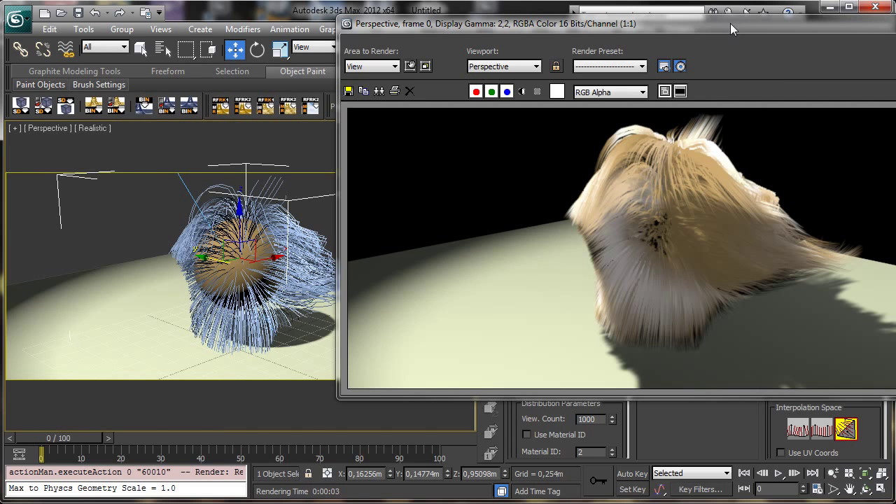
{"action": "left_click", "coordinate": [662, 194]}
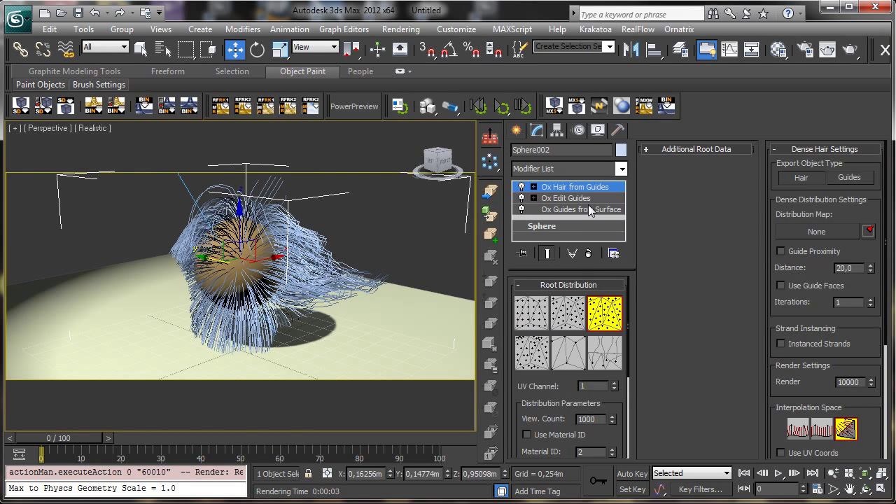
Lower the viewport hair count in Ox Hair from Guides and expand the Additional Root Data settings.
{"action": "left_click_drag", "start_coordinate": [522, 392], "coordinate": [521, 301]}
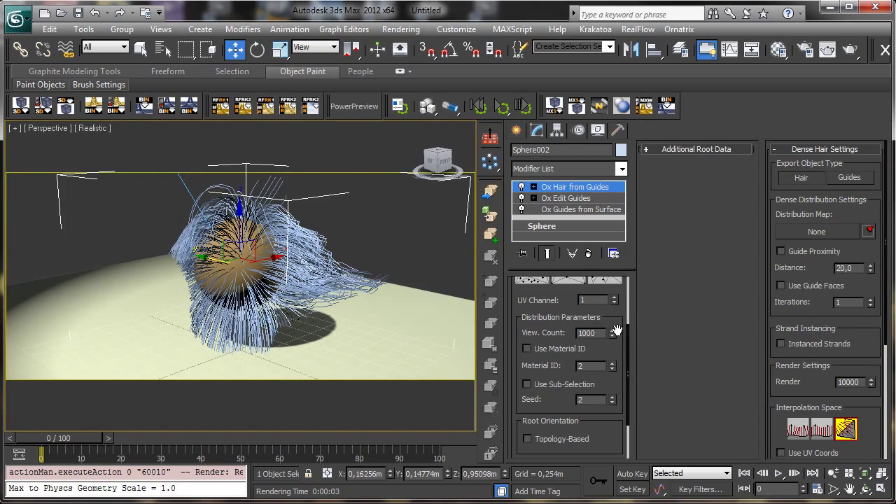
{"action": "left_click_drag", "start_coordinate": [613, 334], "coordinate": [611, 362]}
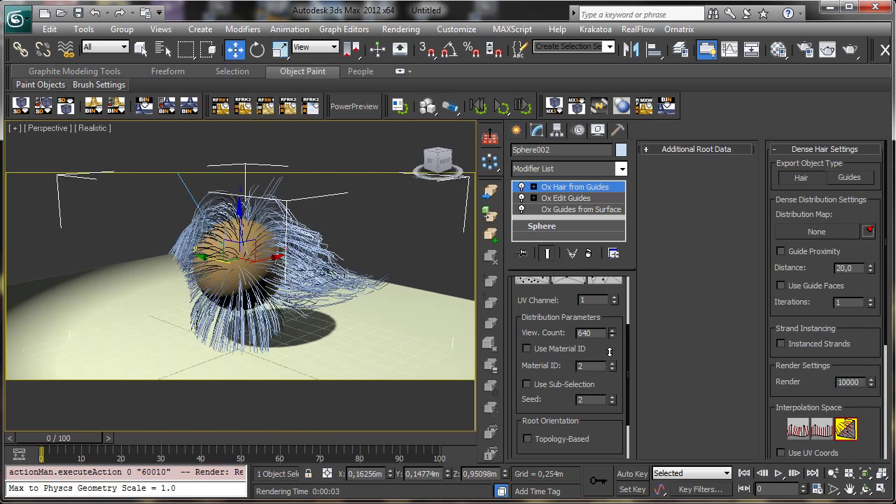
{"action": "left_click_drag", "start_coordinate": [578, 337], "coordinate": [581, 278]}
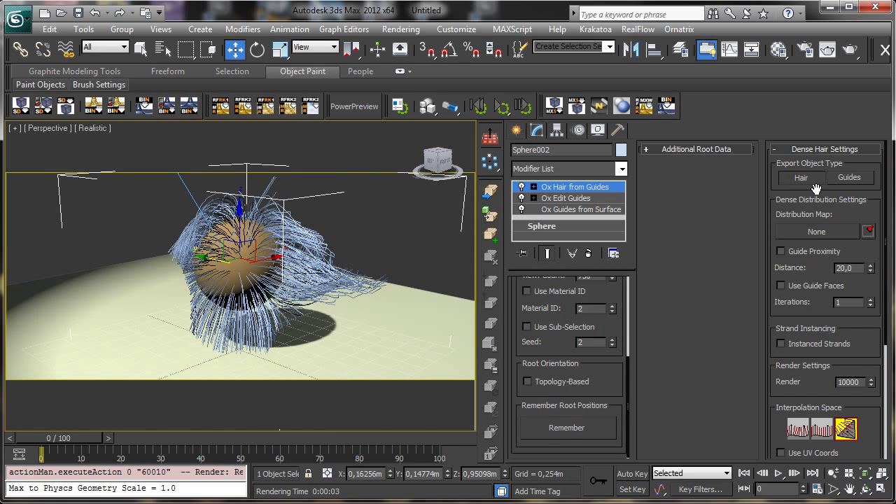
{"action": "left_click", "coordinate": [726, 152]}
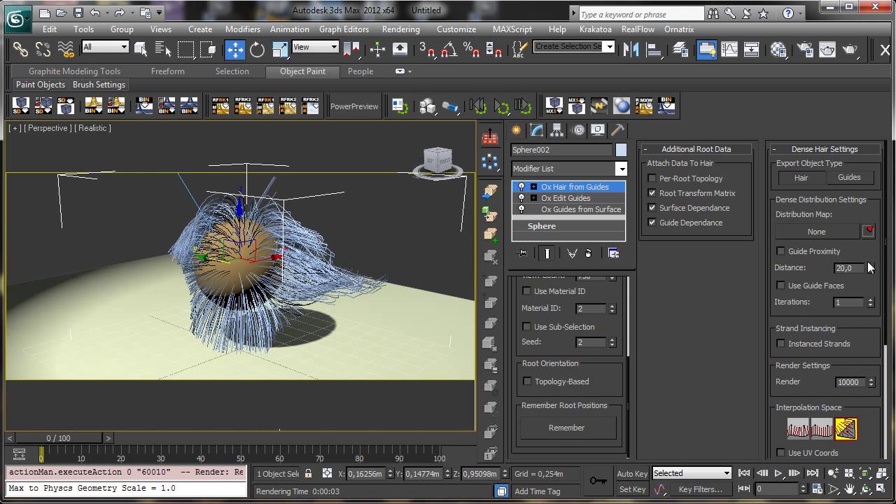
Examine the Dense Hair Settings of Ox Hair from Guides and the settings of Ox Edit Guides and Ox Guides from Surface.
{"action": "left_click_drag", "start_coordinate": [800, 322], "coordinate": [803, 213]}
{"action": "scroll", "coordinate": [802, 213], "scroll_direction": "down", "scroll_amount": 3}
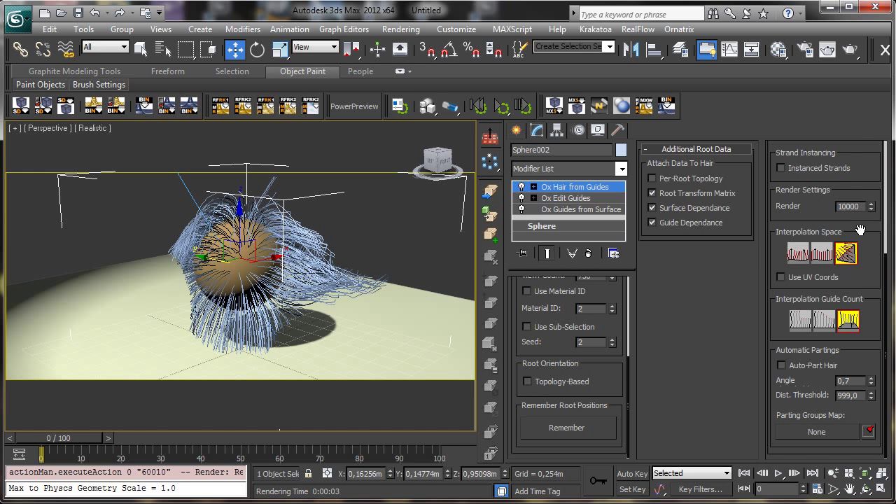
{"action": "scroll", "coordinate": [849, 140], "scroll_direction": "up", "scroll_amount": 5}
{"action": "left_click", "coordinate": [588, 199]}
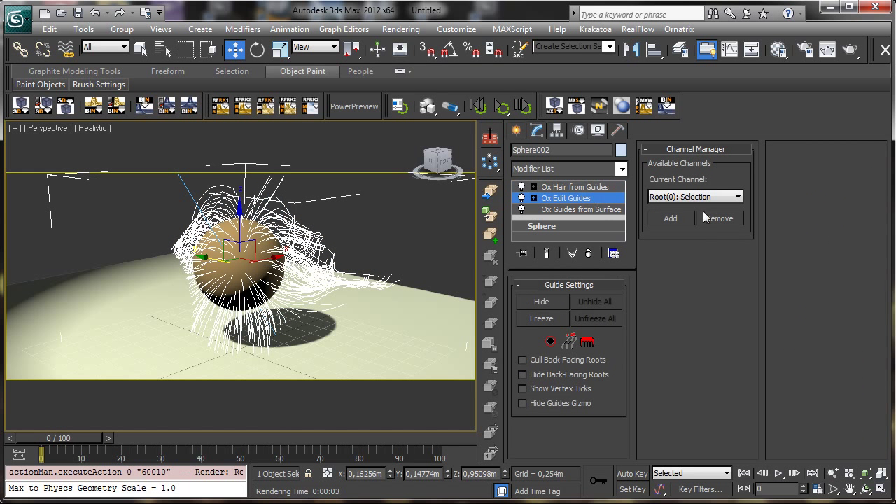
{"action": "left_click", "coordinate": [535, 198]}
{"action": "left_click", "coordinate": [534, 198]}
{"action": "left_click", "coordinate": [555, 210]}
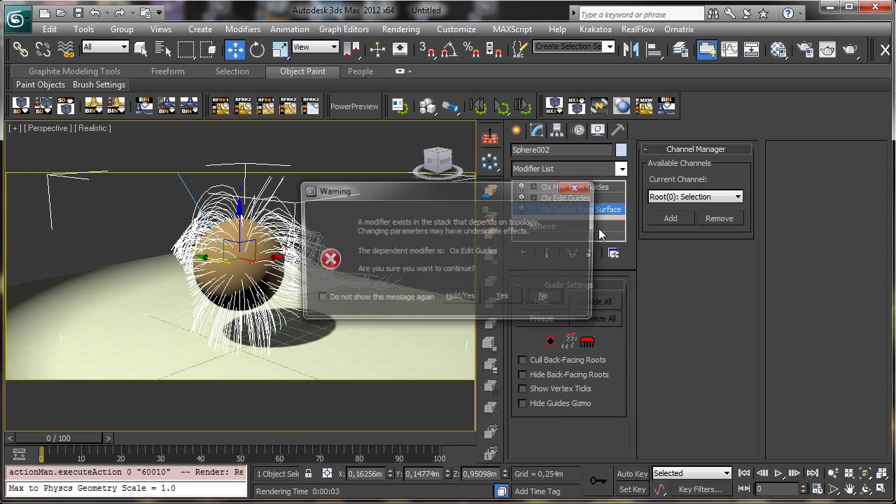
{"action": "left_click", "coordinate": [514, 299]}
{"action": "left_click", "coordinate": [553, 187]}
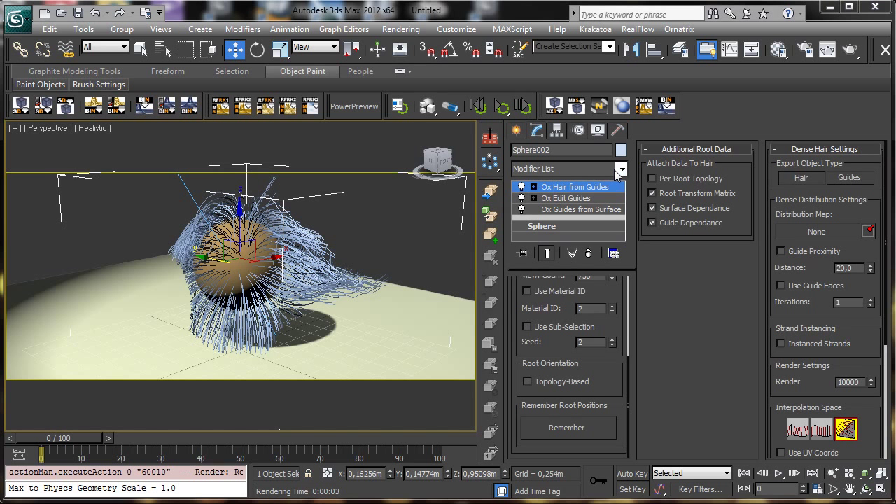
Set the Ox Hair Raytrace Fast effect's Global Radius to 0,15 in Environment and Effects and render the Perspective view.
{"action": "left_click", "coordinate": [400, 29]}
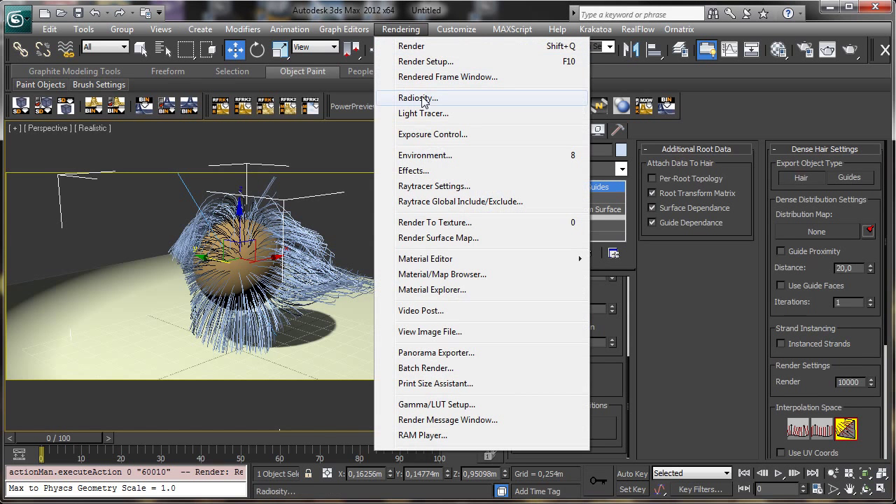
{"action": "left_click", "coordinate": [434, 139]}
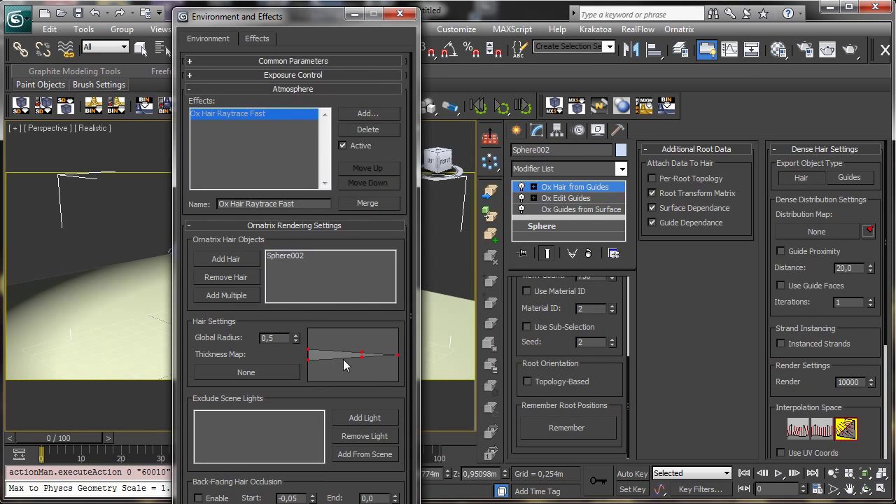
{"action": "left_click", "coordinate": [285, 337]}
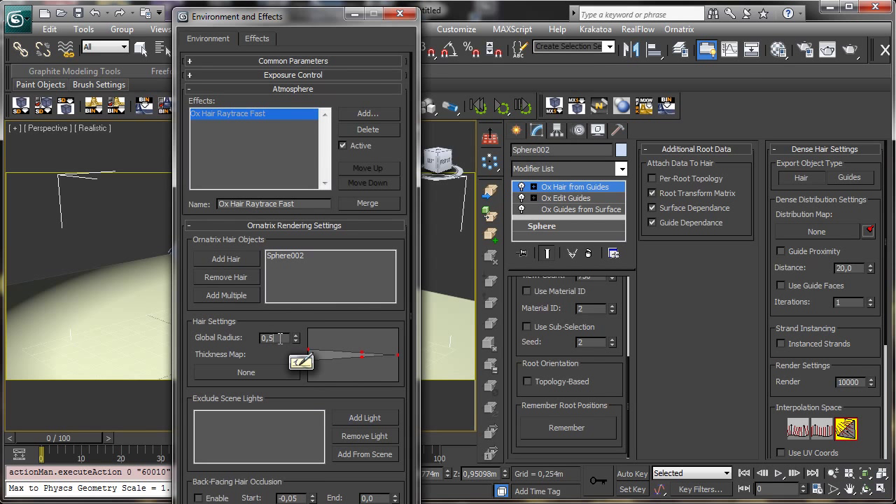
{"action": "key", "text": "BackSpace"}
{"action": "type", "text": "15"}
{"action": "key", "text": "Return"}
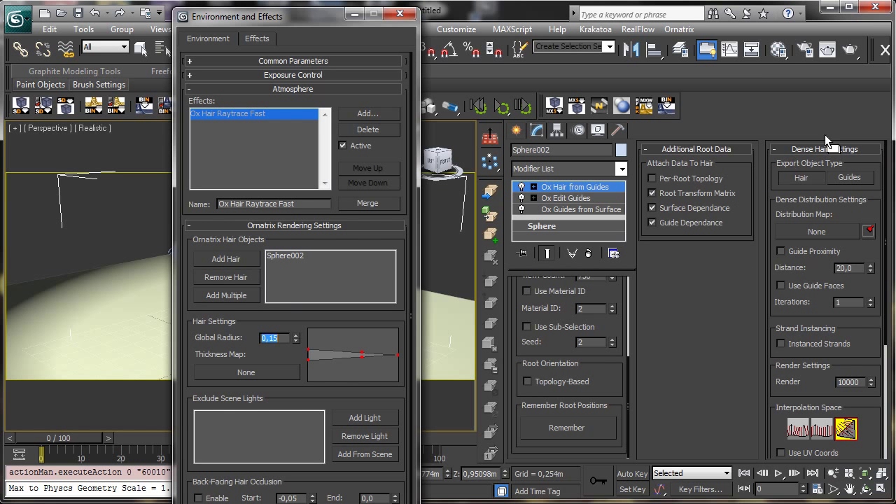
{"action": "left_click", "coordinate": [850, 49]}
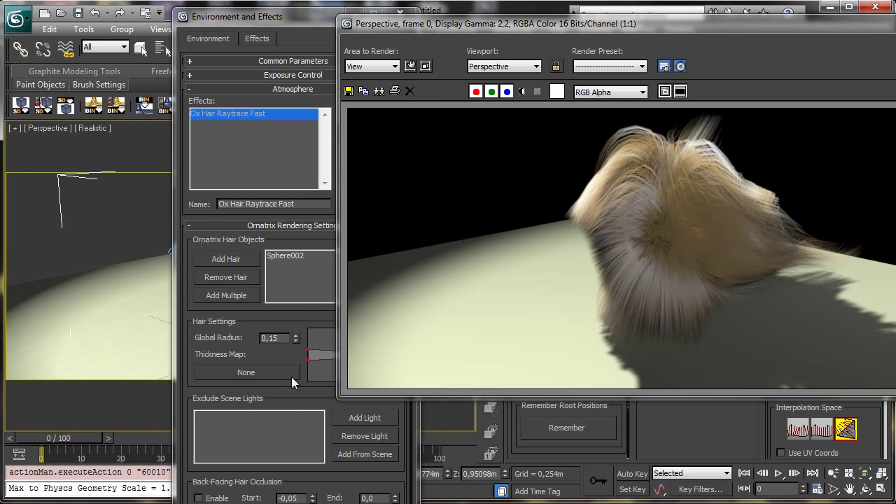
Reduce the effect's Global Radius to 0,1, render the hair again and close Environment and Effects.
{"action": "left_click", "coordinate": [288, 340]}
{"action": "key", "text": "BackSpace"}
{"action": "key", "text": "Return"}
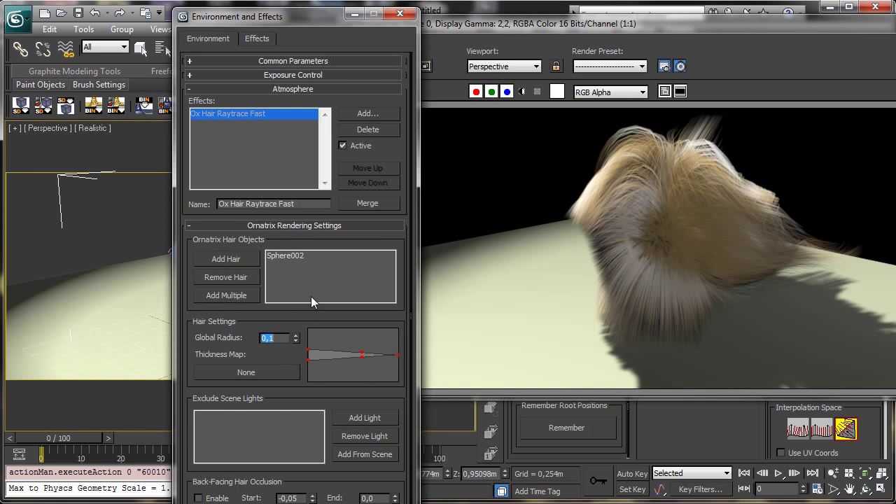
{"action": "key", "text": "shift+q"}
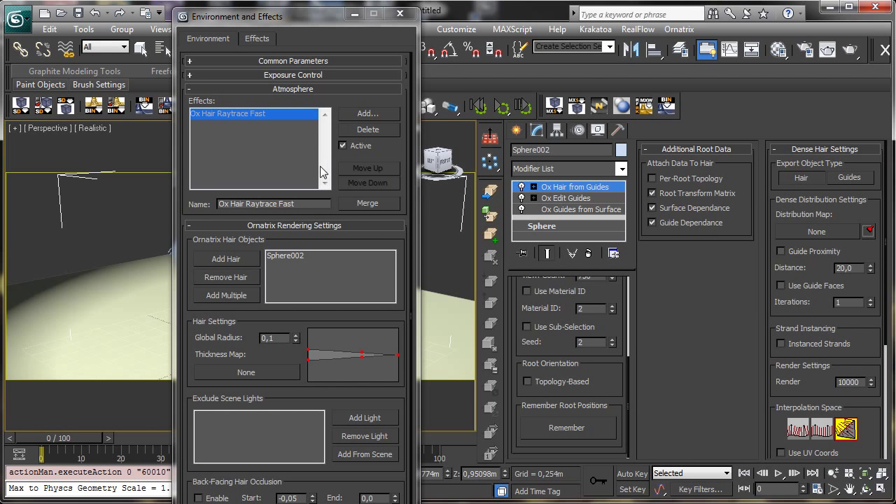
{"action": "left_click", "coordinate": [400, 13]}
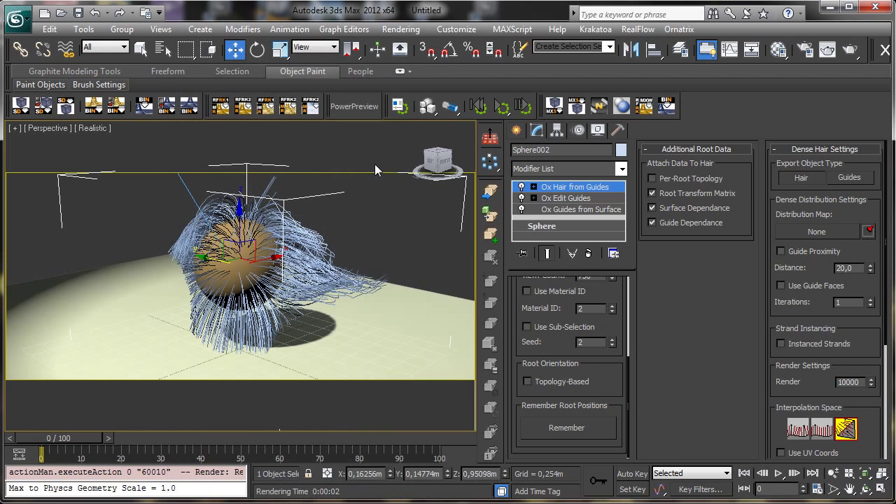
Add an Ox Render Settings modifier to the sphere and delete it from the stack.
{"action": "left_click", "coordinate": [621, 169]}
{"action": "left_click", "coordinate": [626, 357]}
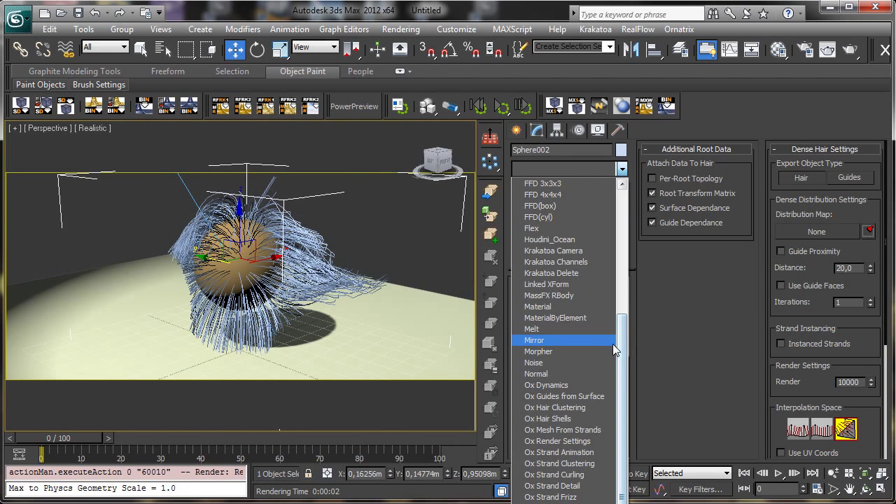
{"action": "left_click", "coordinate": [581, 441]}
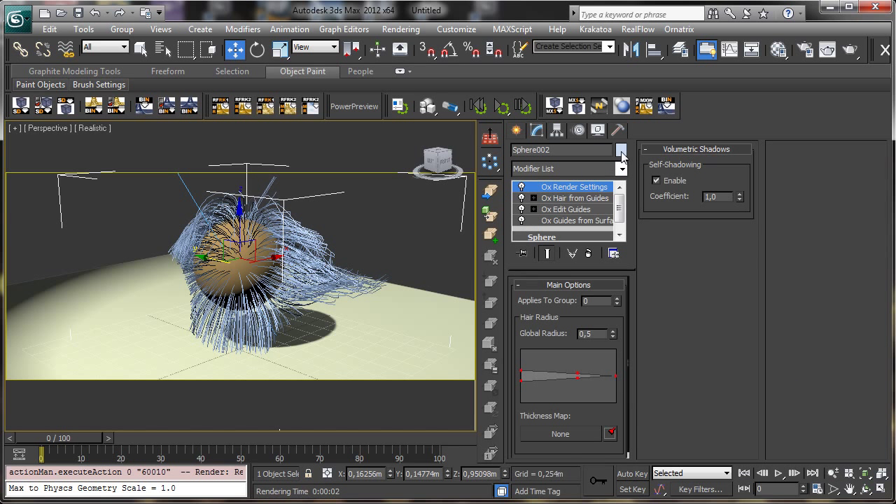
{"action": "left_click", "coordinate": [588, 254]}
Add an Ox Strand Detail modifier above Ox Hair from Guides and switch it off and on to compare the strands.
{"action": "left_click", "coordinate": [622, 169]}
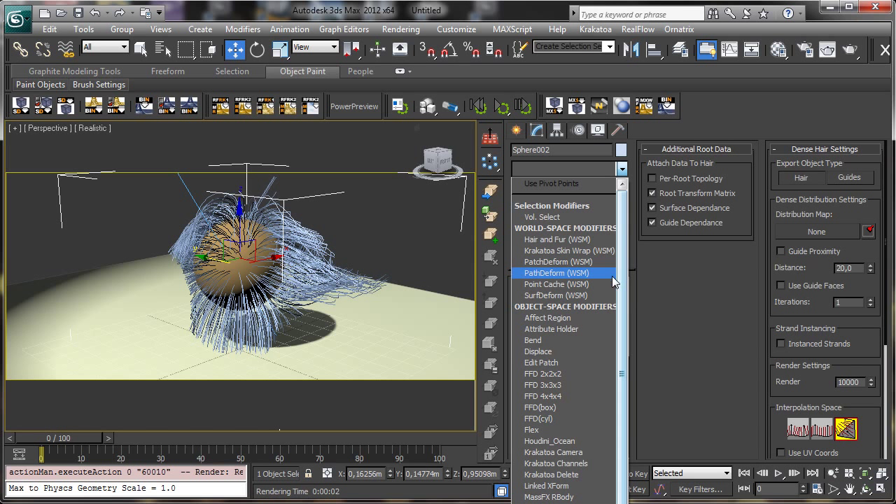
{"action": "left_click_drag", "start_coordinate": [626, 280], "coordinate": [602, 459]}
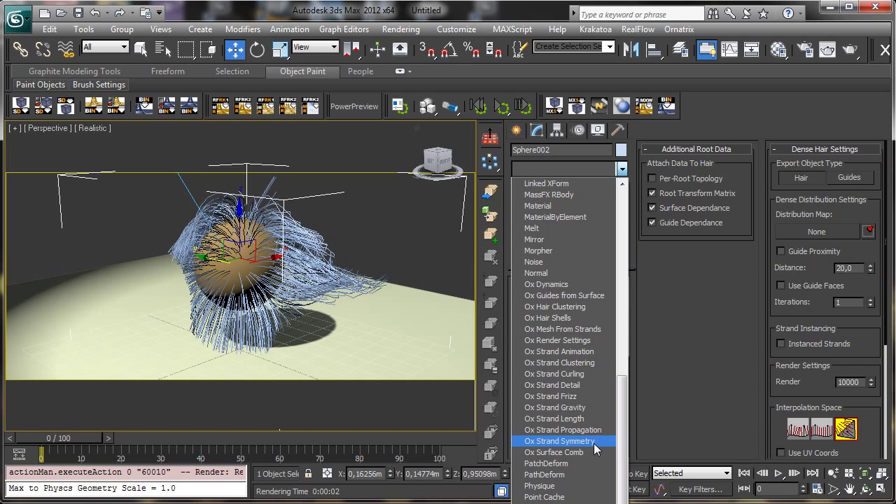
{"action": "left_click", "coordinate": [578, 386]}
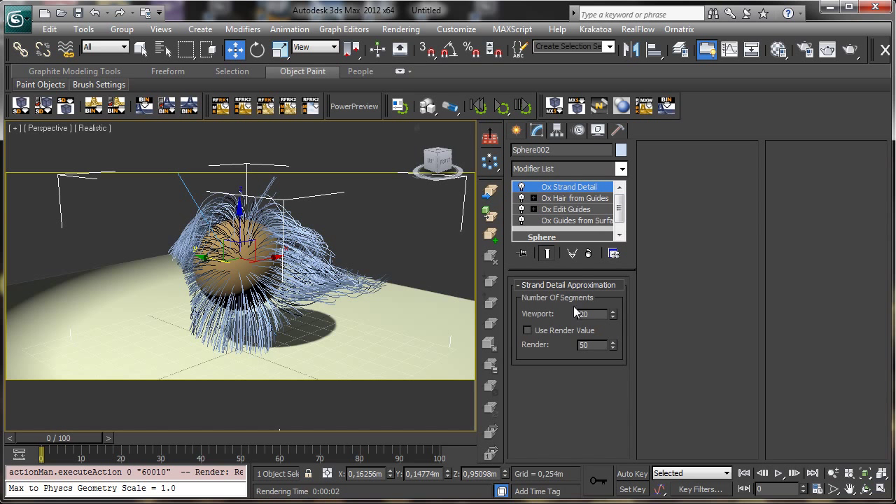
{"action": "left_click", "coordinate": [521, 187]}
{"action": "left_click", "coordinate": [521, 188]}
Set the viewport number of segments in Ox Strand Detail to 10 while viewing the strands up close.
{"action": "left_click", "coordinate": [832, 474]}
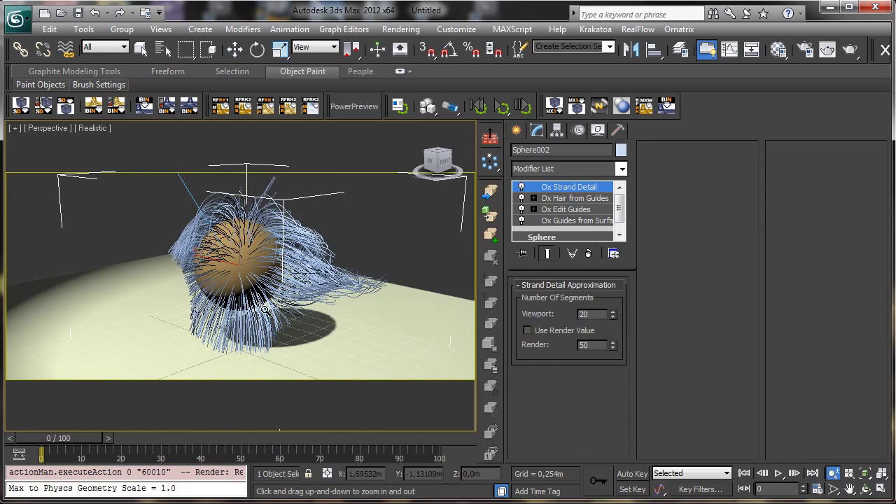
{"action": "mouse_move", "coordinate": [203, 259]}
{"action": "left_mouse_down"}
{"action": "mouse_move", "coordinate": [200, 234]}
{"action": "mouse_move", "coordinate": [216, 247]}
{"action": "left_mouse_up"}
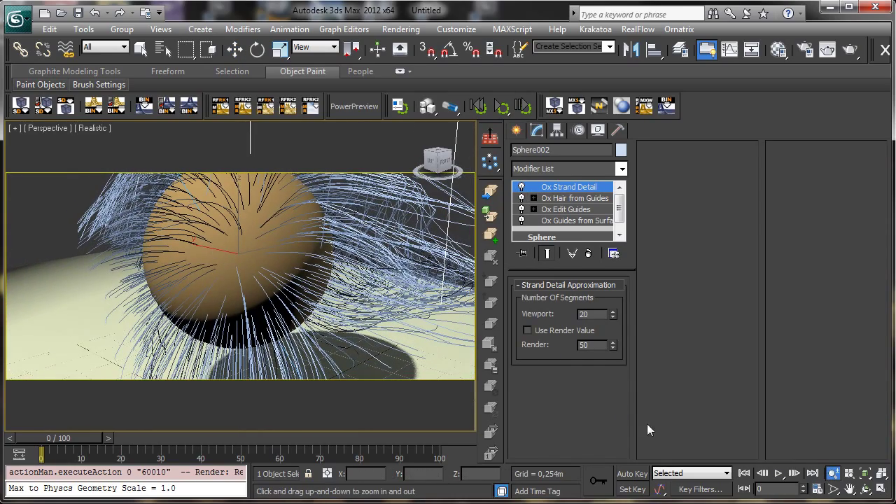
{"action": "left_click", "coordinate": [850, 488]}
{"action": "left_click_drag", "start_coordinate": [300, 306], "coordinate": [266, 349]}
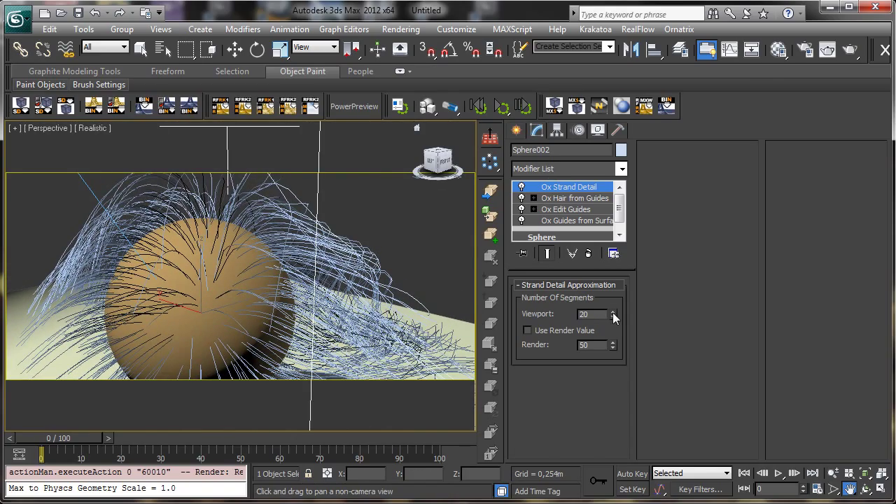
{"action": "left_click_drag", "start_coordinate": [613, 314], "coordinate": [618, 357]}
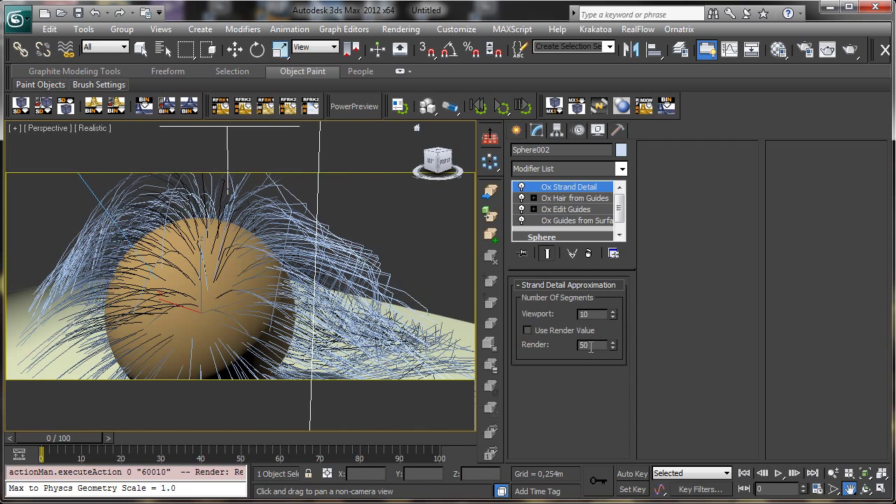
Render the hair, enable Use Render Value in Ox Strand Detail, render the Perspective view again and minimize the rendered frame.
{"action": "left_click", "coordinate": [833, 473]}
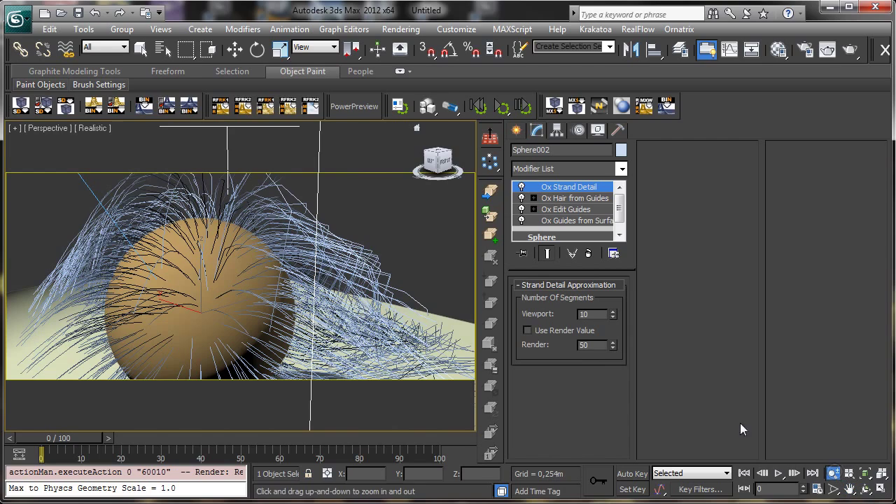
{"action": "left_click_drag", "start_coordinate": [352, 280], "coordinate": [359, 292]}
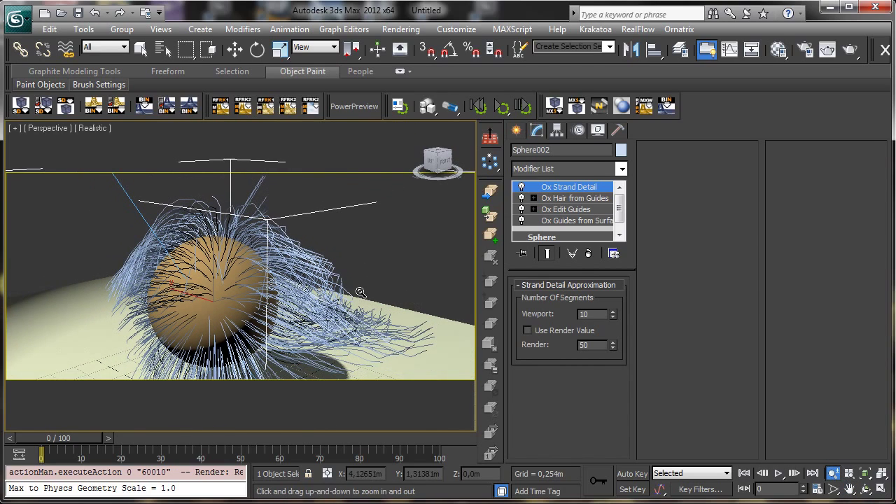
{"action": "left_click", "coordinate": [850, 49]}
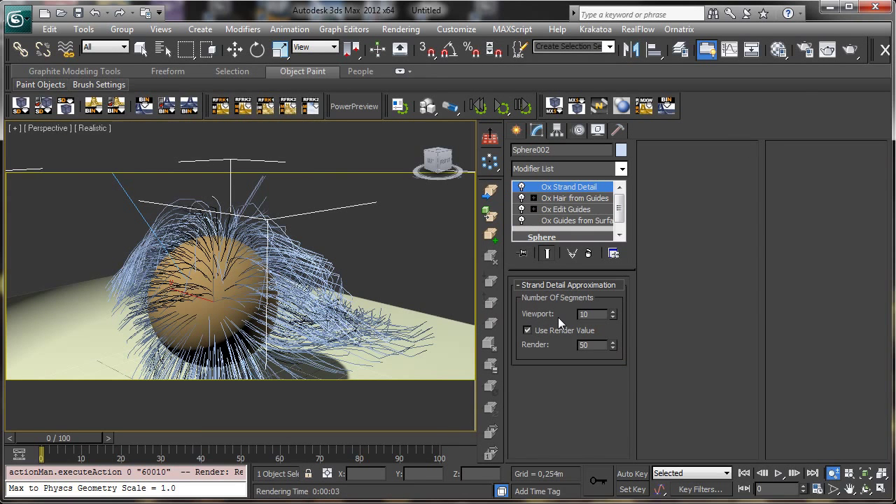
{"action": "left_click", "coordinate": [856, 49]}
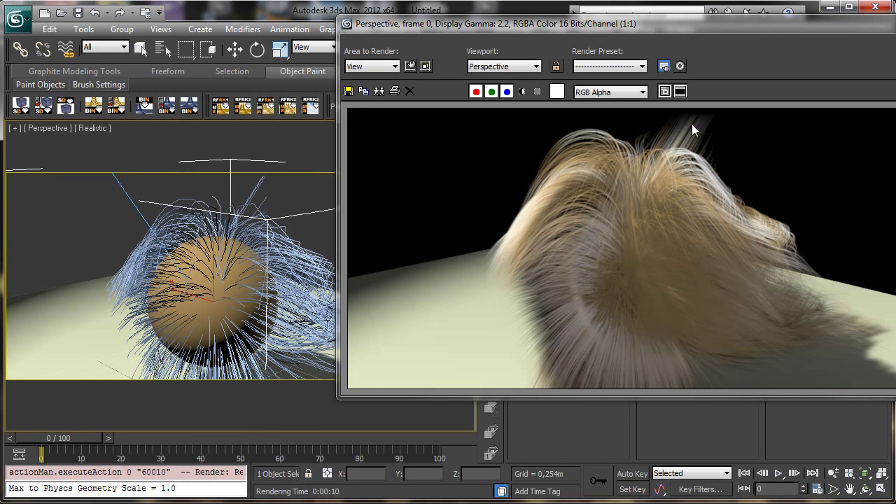
{"action": "left_click_drag", "start_coordinate": [669, 29], "coordinate": [396, 81]}
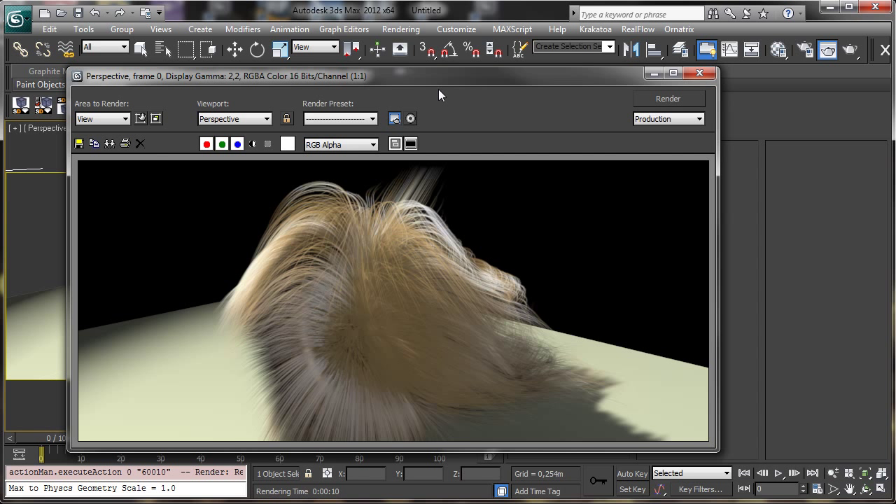
{"action": "left_click", "coordinate": [655, 75]}
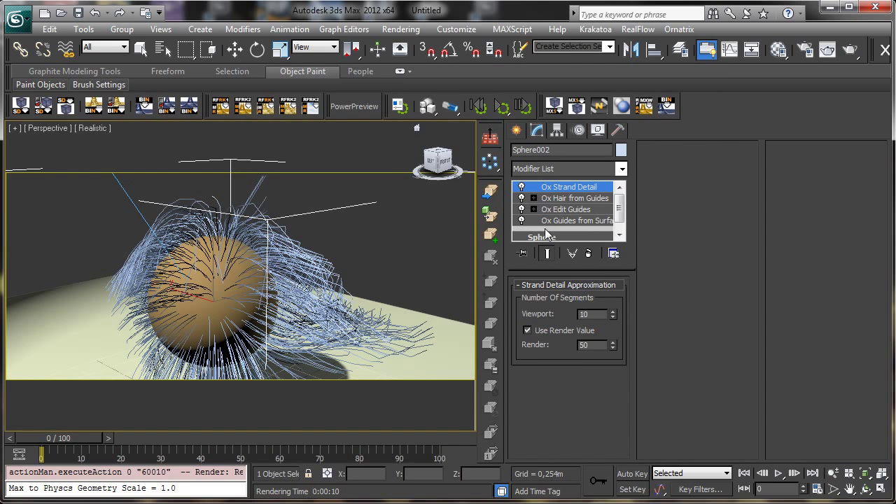
Set the Ox Strand Detail viewport segments to 17 and raise the viewport hair count in Ox Hair from Guides to 5129.
{"action": "left_click_drag", "start_coordinate": [615, 311], "coordinate": [615, 301]}
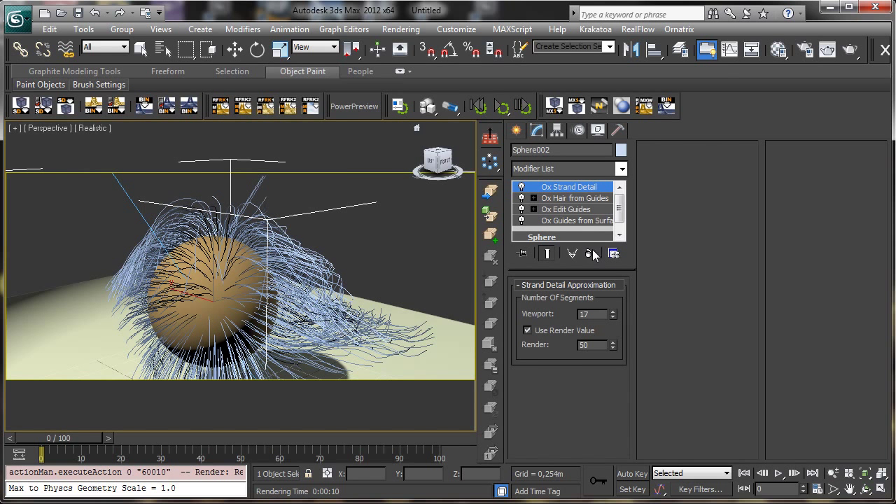
{"action": "left_click", "coordinate": [589, 210]}
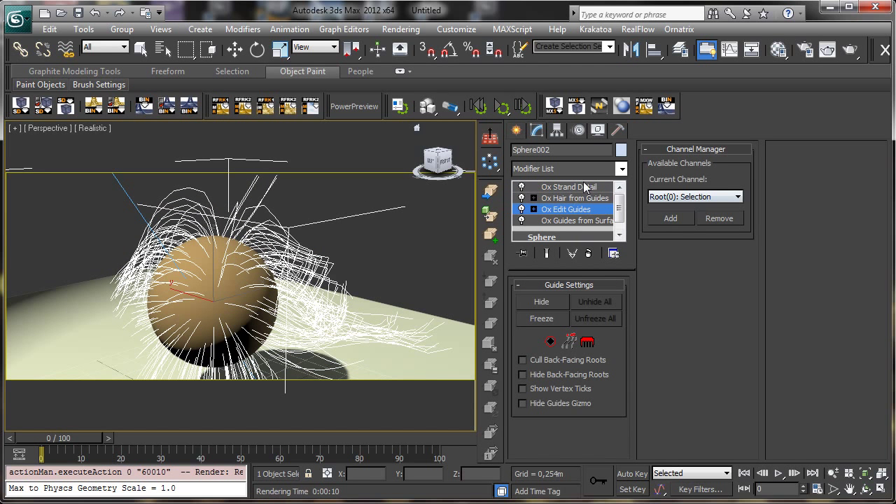
{"action": "left_click", "coordinate": [561, 198]}
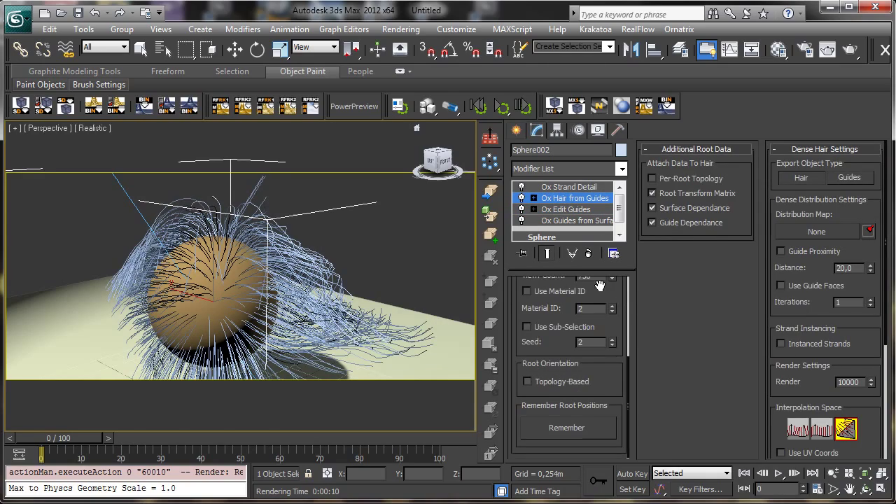
{"action": "left_click_drag", "start_coordinate": [602, 287], "coordinate": [606, 319]}
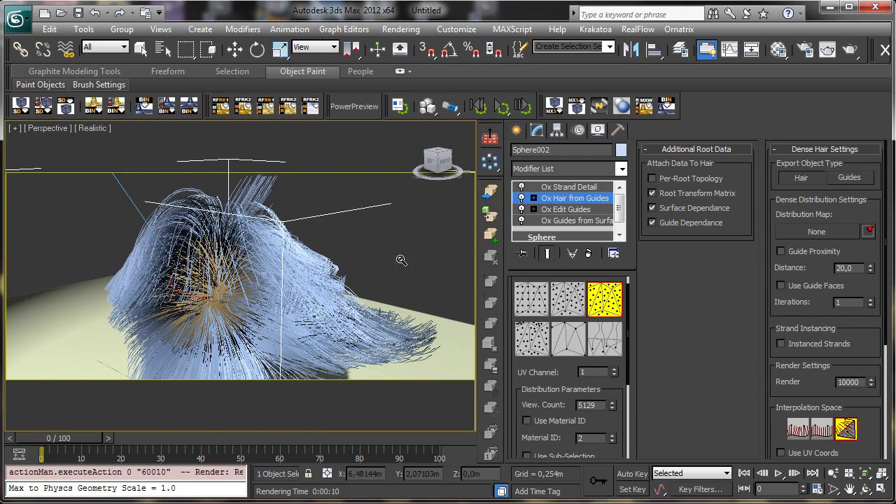
Add an Ox Strand Curling modifier above Ox Strand Detail and bring up its Global Parameters.
{"action": "left_click", "coordinate": [597, 189]}
{"action": "left_click", "coordinate": [622, 168]}
{"action": "left_click_drag", "start_coordinate": [622, 206], "coordinate": [624, 389]}
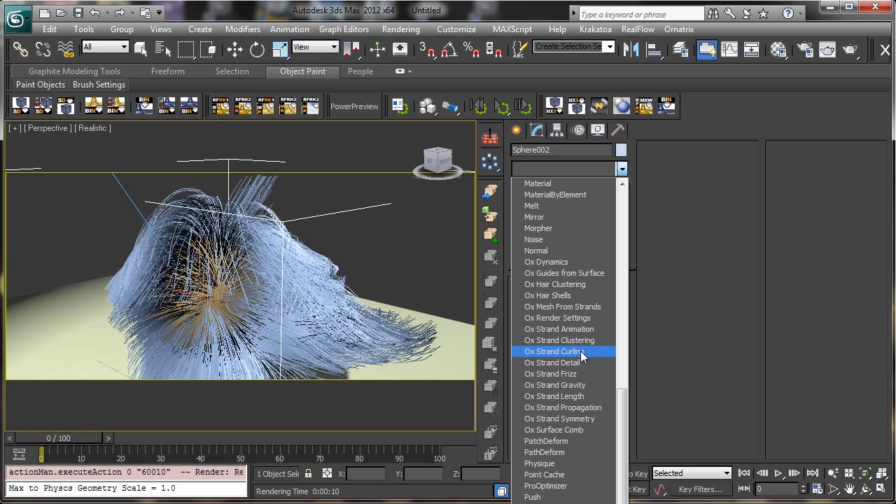
{"action": "left_click", "coordinate": [554, 351]}
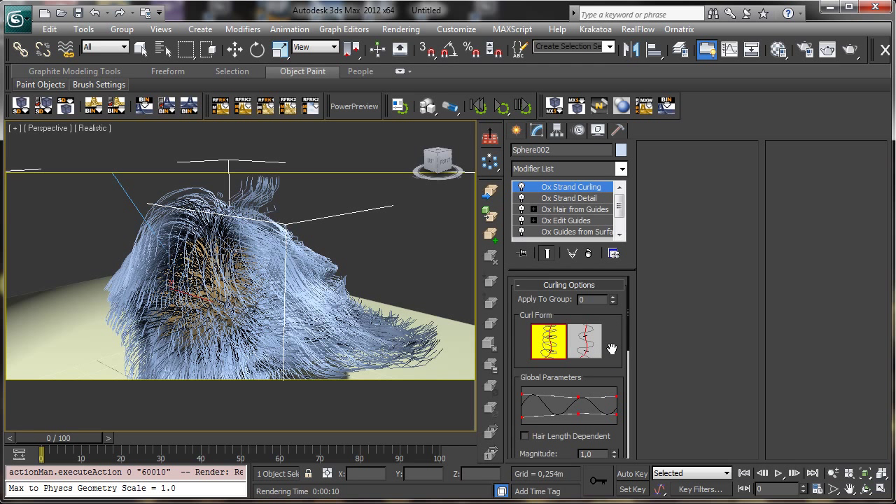
{"action": "left_click_drag", "start_coordinate": [612, 349], "coordinate": [612, 319]}
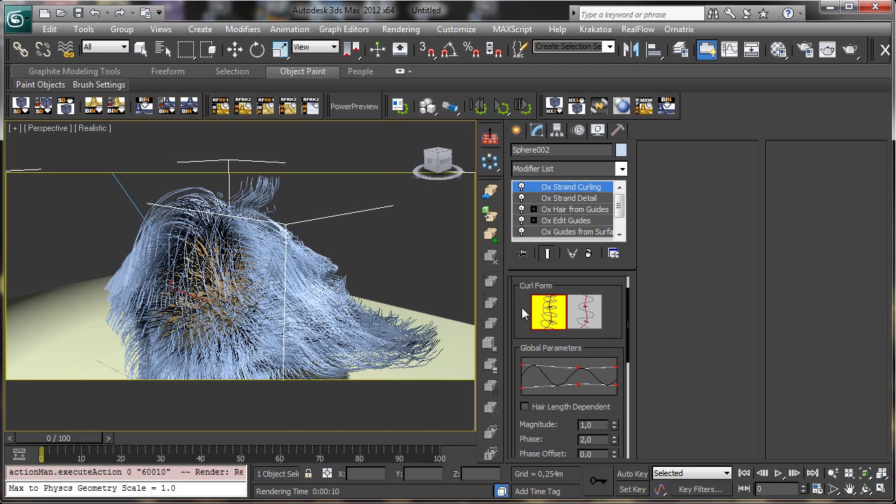
{"action": "scroll", "coordinate": [516, 317], "scroll_direction": "down", "scroll_amount": 3}
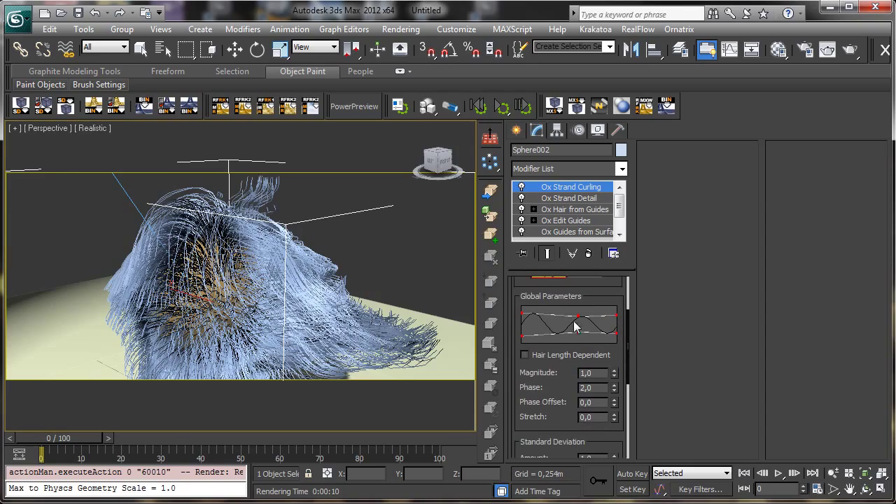
Set the Ox Strand Curling stretch to 1,81 and magnitude to 1,3206, render the Perspective view and minimize the rendered frame.
{"action": "left_click_drag", "start_coordinate": [614, 373], "coordinate": [600, 360]}
{"action": "left_click_drag", "start_coordinate": [535, 412], "coordinate": [535, 328]}
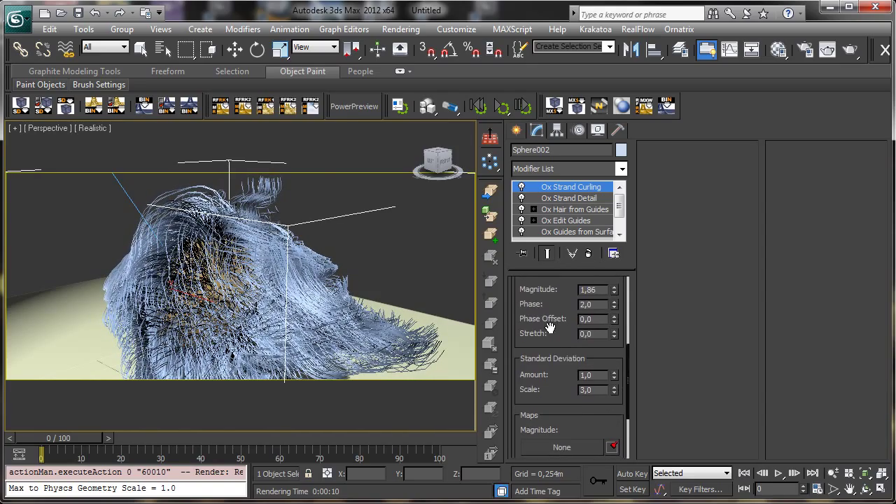
{"action": "left_click_drag", "start_coordinate": [614, 333], "coordinate": [613, 205]}
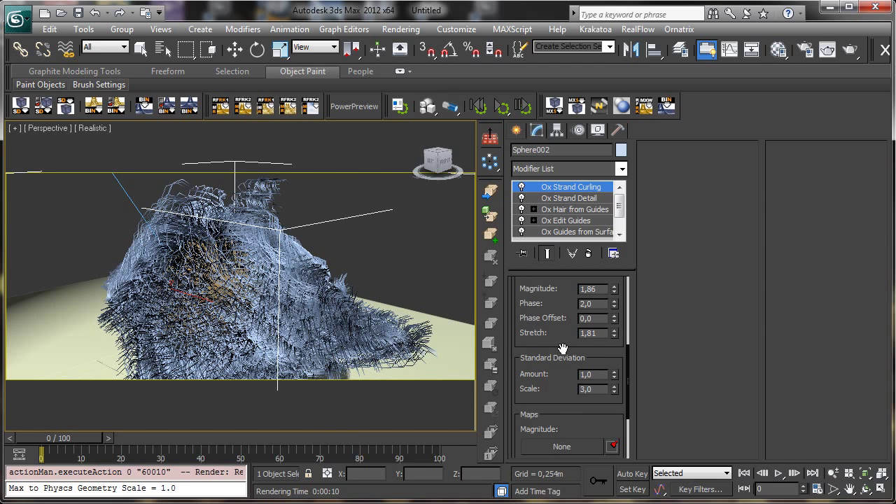
{"action": "left_click_drag", "start_coordinate": [570, 329], "coordinate": [563, 372]}
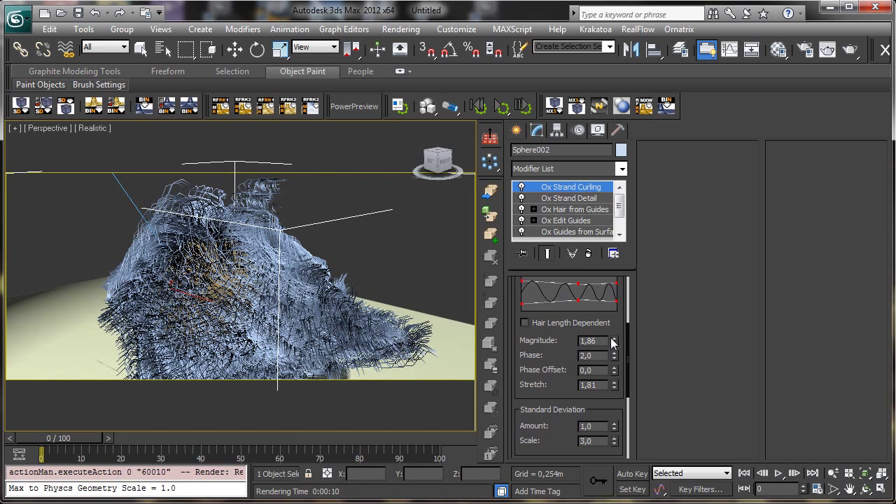
{"action": "left_click_drag", "start_coordinate": [613, 343], "coordinate": [606, 361]}
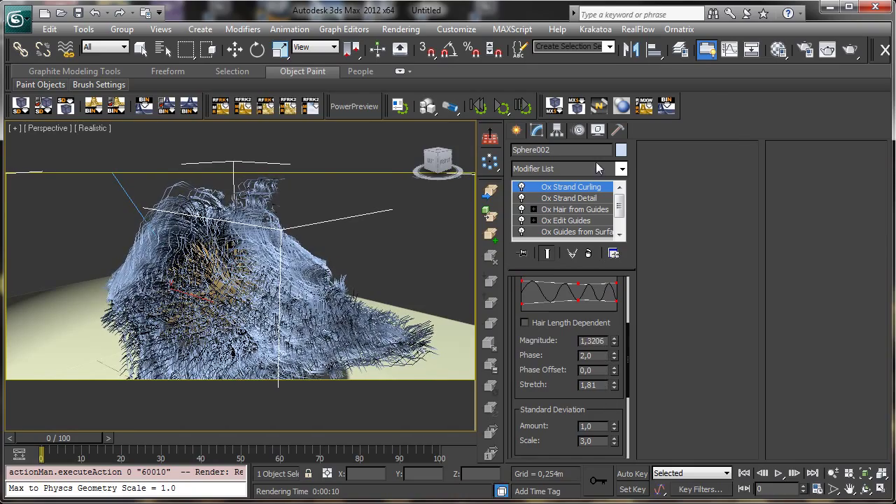
{"action": "left_click", "coordinate": [848, 51]}
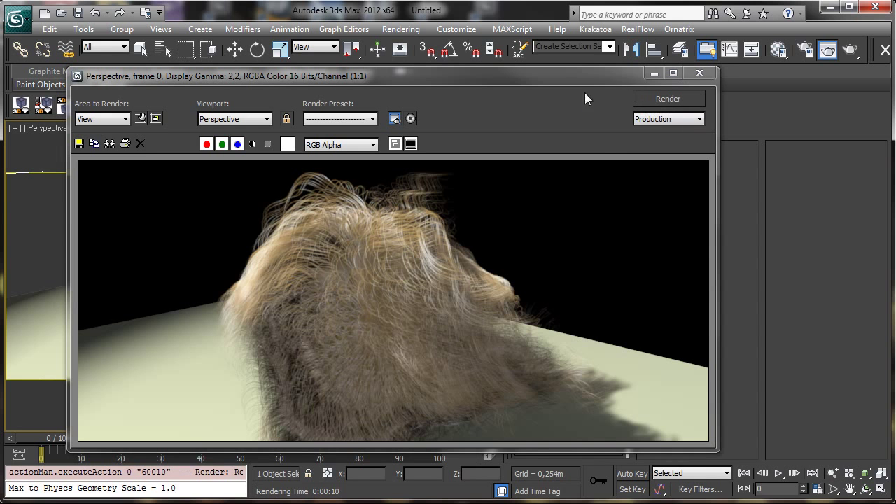
{"action": "left_click", "coordinate": [652, 76]}
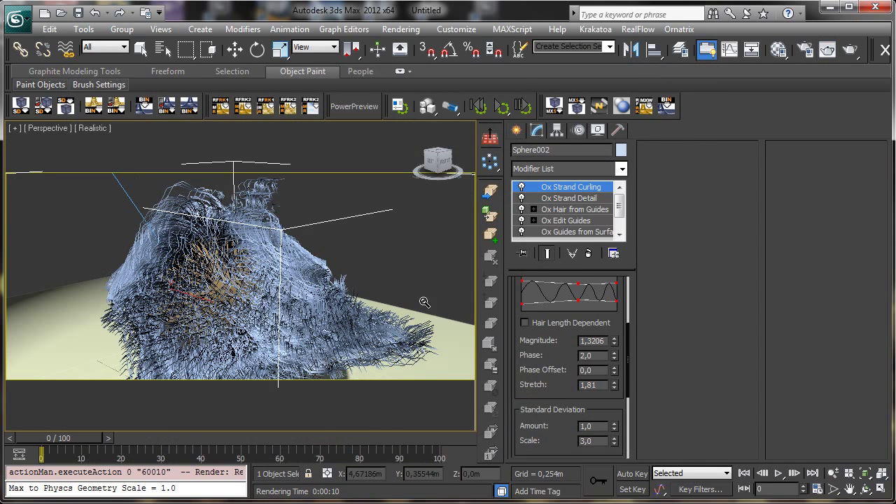
Select the ground plane and turn off Renderable in its object properties.
{"action": "left_click", "coordinate": [465, 332]}
{"action": "right_click", "coordinate": [460, 336]}
{"action": "left_click", "coordinate": [524, 417]}
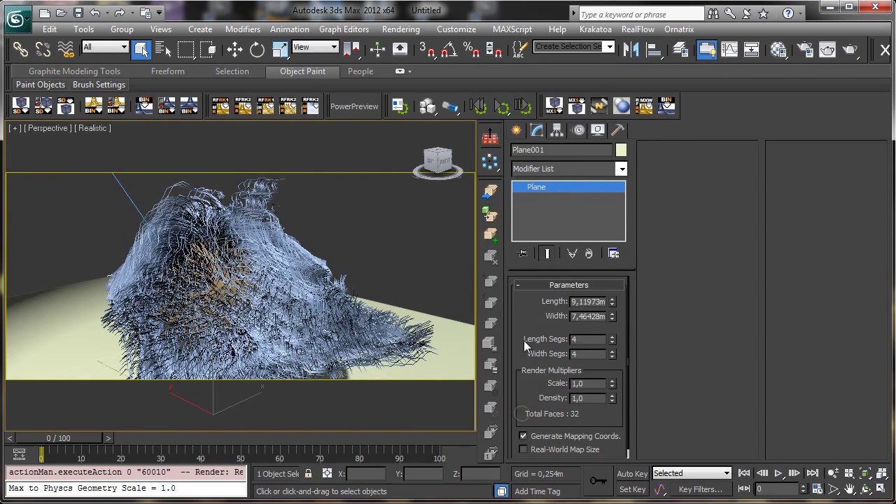
{"action": "left_click", "coordinate": [493, 452]}
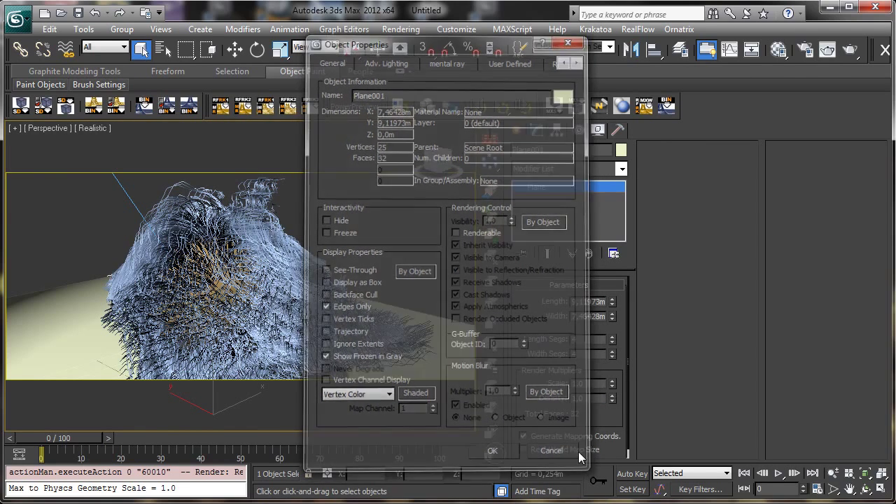
Render the curled hair from the back of the sphere and minimize the rendered frame.
{"action": "left_click", "coordinate": [866, 489]}
{"action": "left_click_drag", "start_coordinate": [268, 317], "coordinate": [455, 303]}
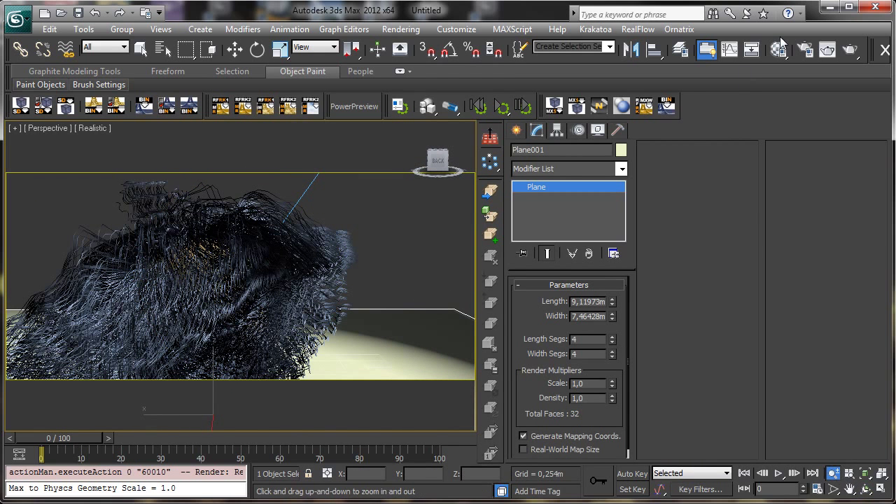
{"action": "left_click", "coordinate": [828, 49]}
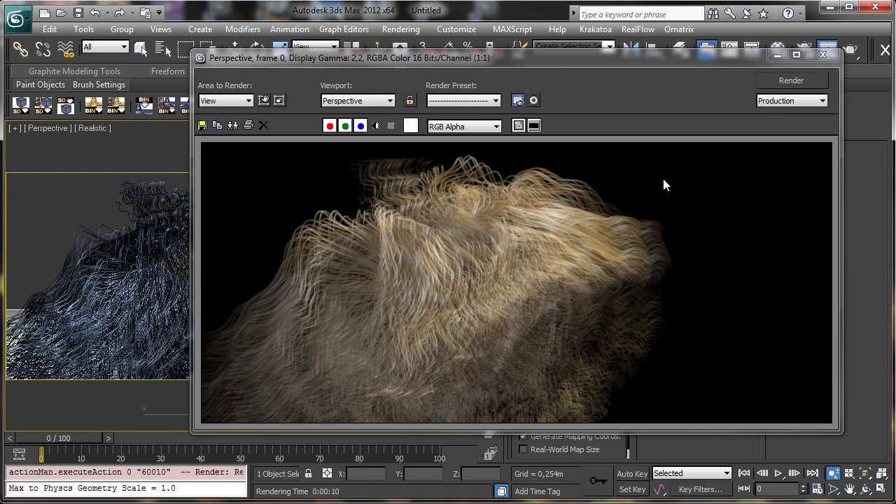
{"action": "left_click", "coordinate": [777, 54]}
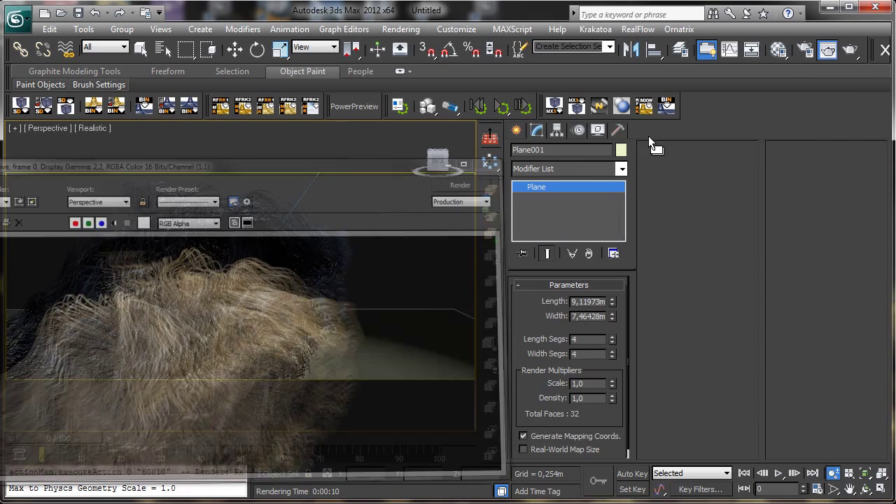
Turn the Perspective view to the left side of the hair and select the hair object.
{"action": "left_click", "coordinate": [868, 489]}
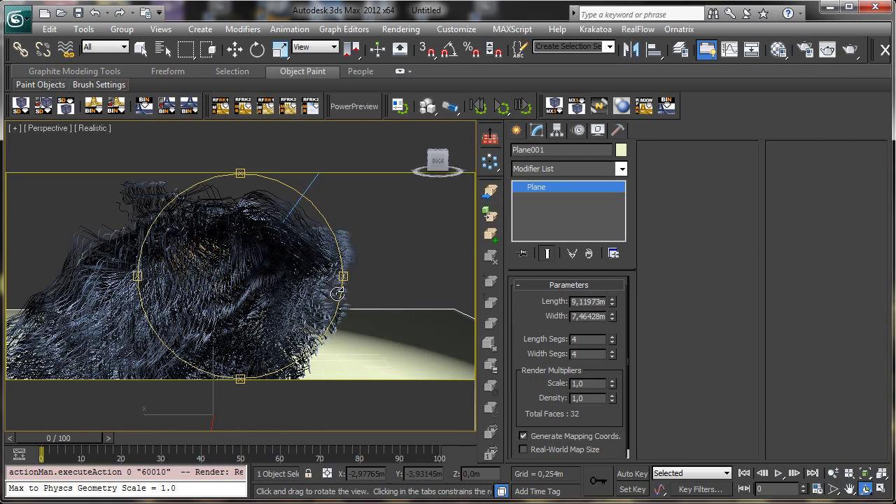
{"action": "left_click_drag", "start_coordinate": [242, 280], "coordinate": [237, 262]}
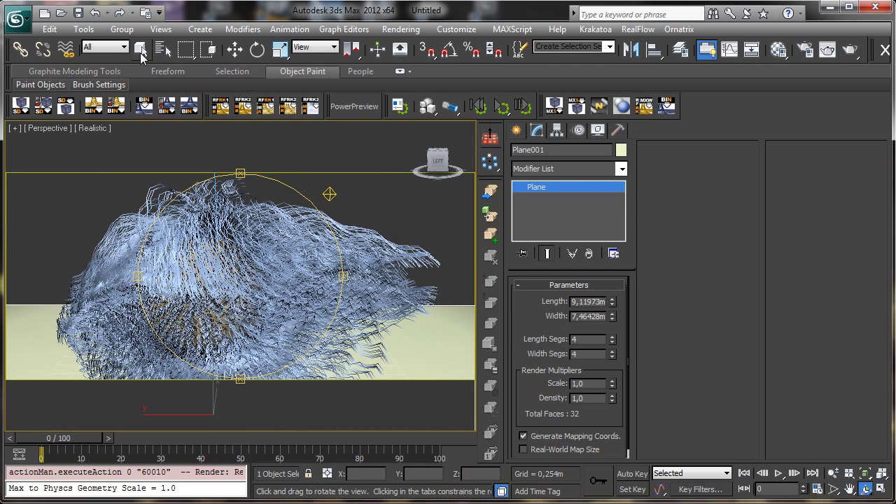
{"action": "left_click", "coordinate": [141, 50]}
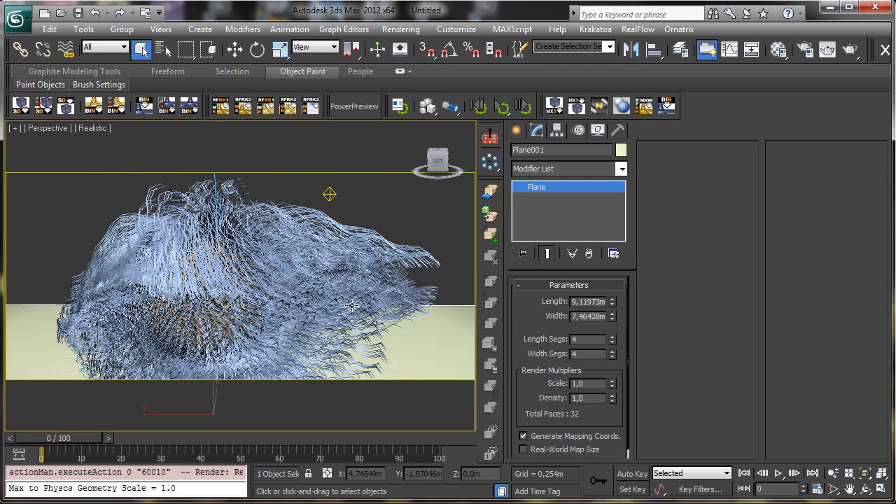
{"action": "left_click", "coordinate": [359, 240]}
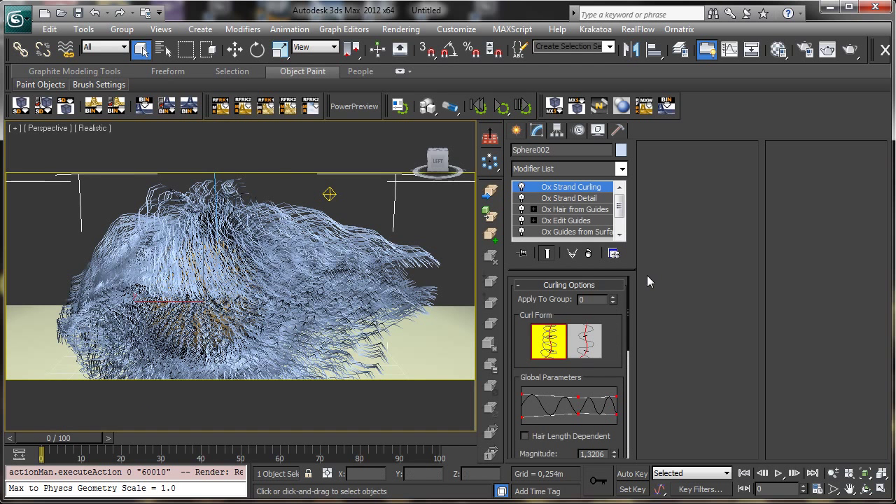
Disable Ox Strand Curling to compare the uncurled strands from another angle, and enable the modifier again.
{"action": "left_click", "coordinate": [521, 187]}
{"action": "left_click", "coordinate": [521, 198]}
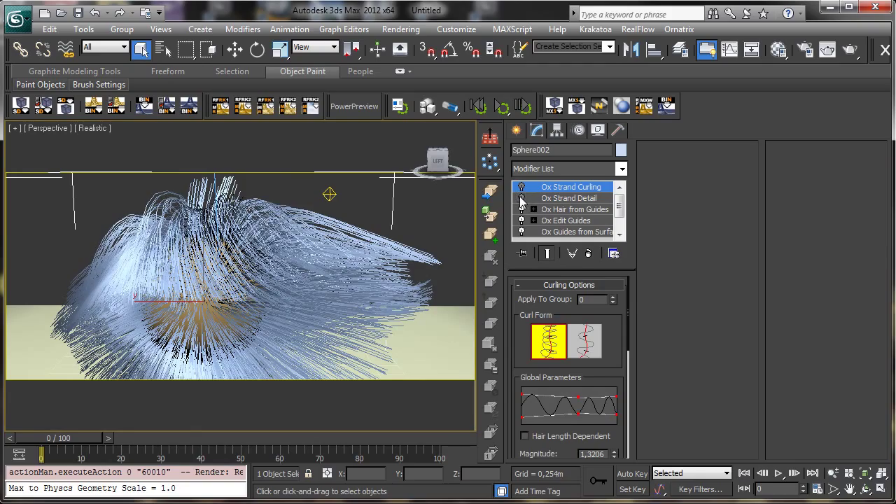
{"action": "left_click", "coordinate": [867, 489]}
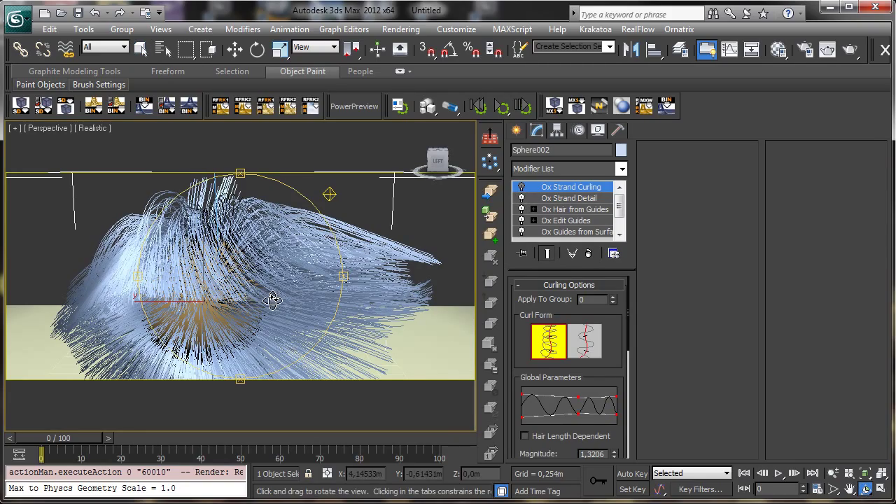
{"action": "left_click_drag", "start_coordinate": [272, 301], "coordinate": [161, 305]}
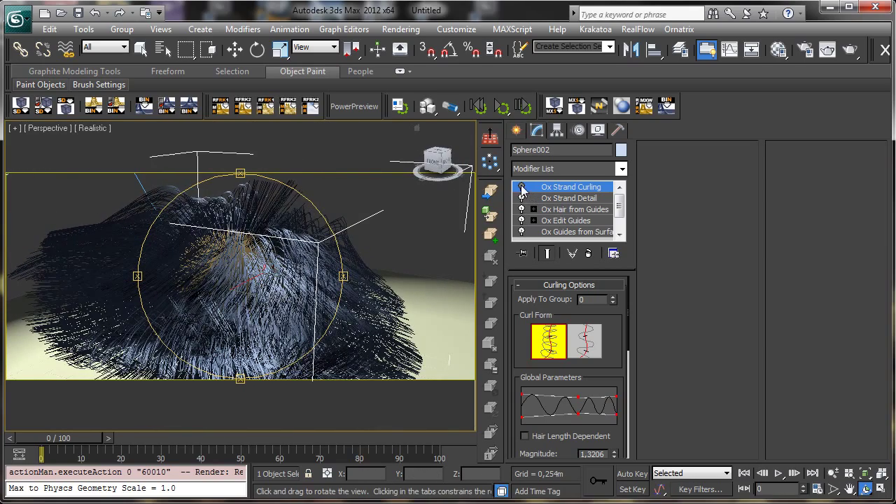
{"action": "left_click", "coordinate": [522, 187]}
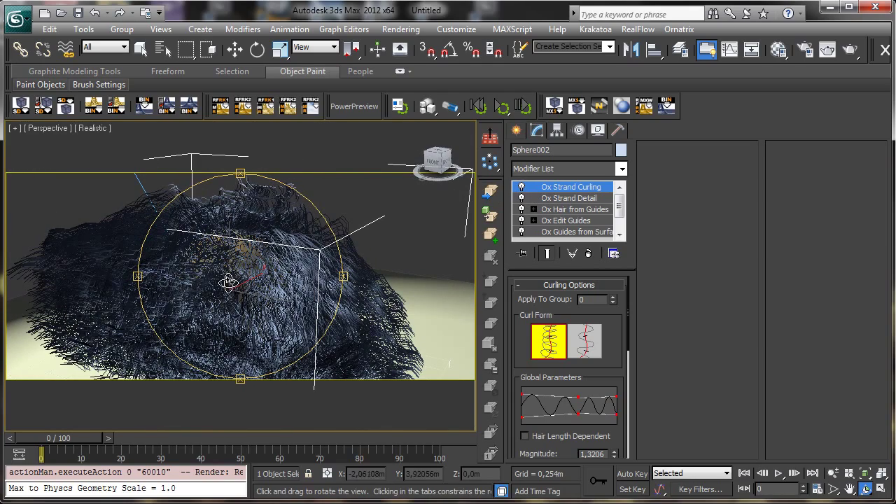
Reduce the viewport hair count in Ox Hair from Guides to 1077 and change the Perspective view's display style to Shaded.
{"action": "left_click", "coordinate": [583, 209]}
{"action": "left_click_drag", "start_coordinate": [612, 405], "coordinate": [610, 459]}
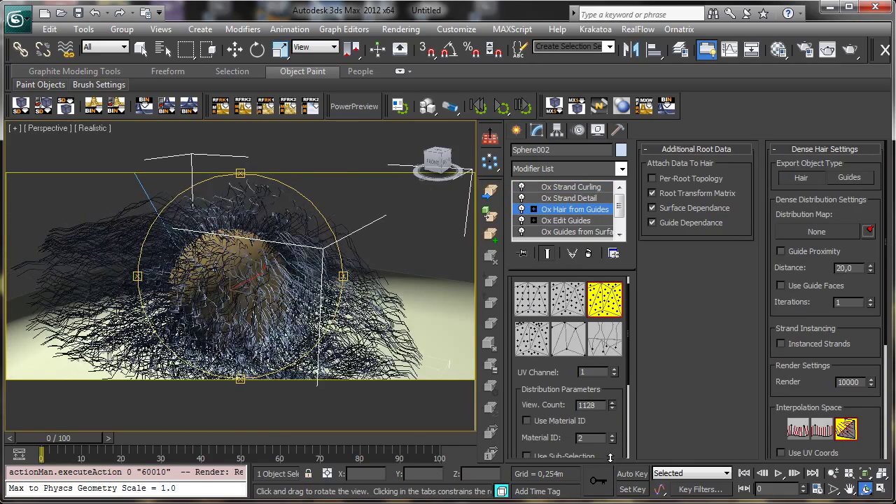
{"action": "left_click", "coordinate": [143, 49]}
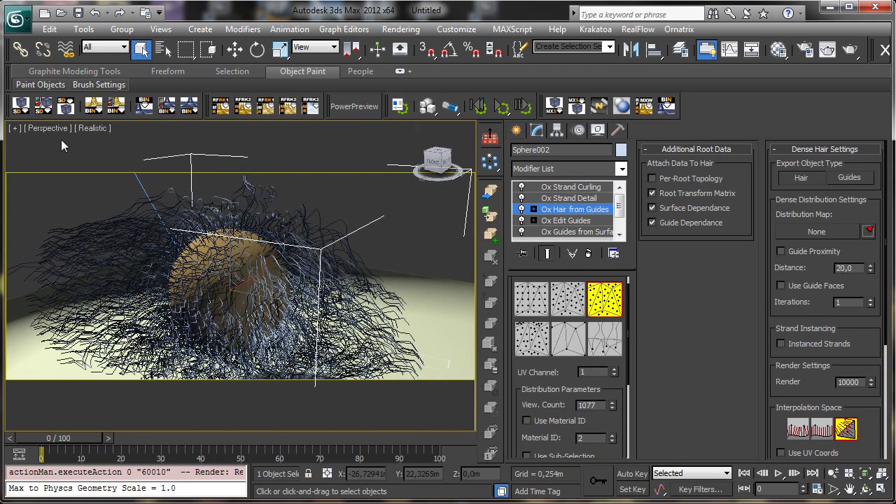
{"action": "left_click", "coordinate": [93, 128]}
{"action": "left_click", "coordinate": [120, 159]}
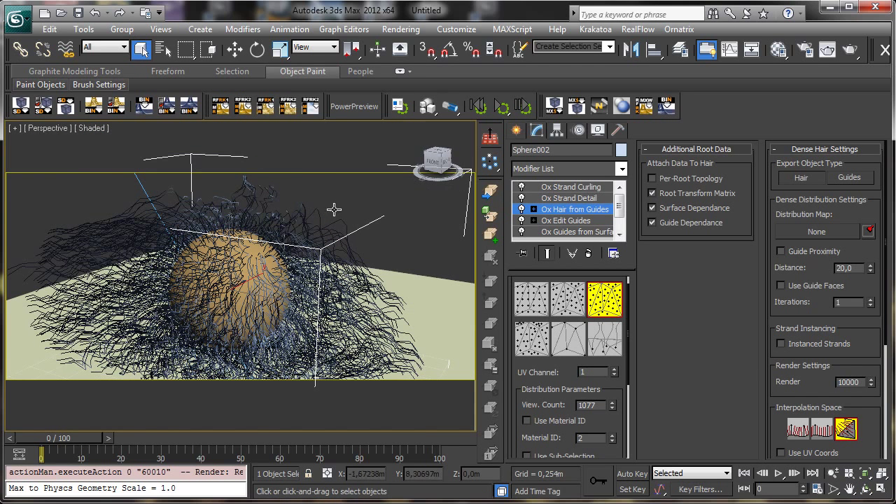
Reselect the hair object and bring up the Ox Hair Raytrace Fast atmosphere effect's settings in Environment and Effects.
{"action": "left_click", "coordinate": [364, 203]}
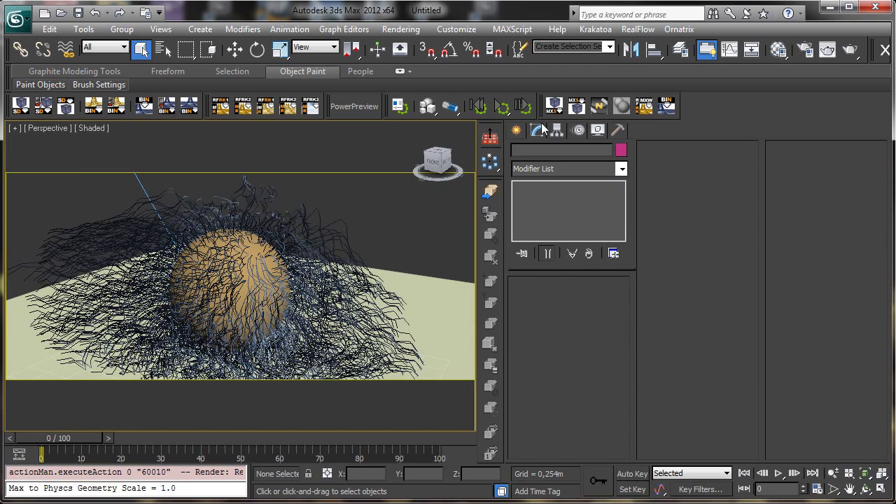
{"action": "left_click", "coordinate": [349, 221]}
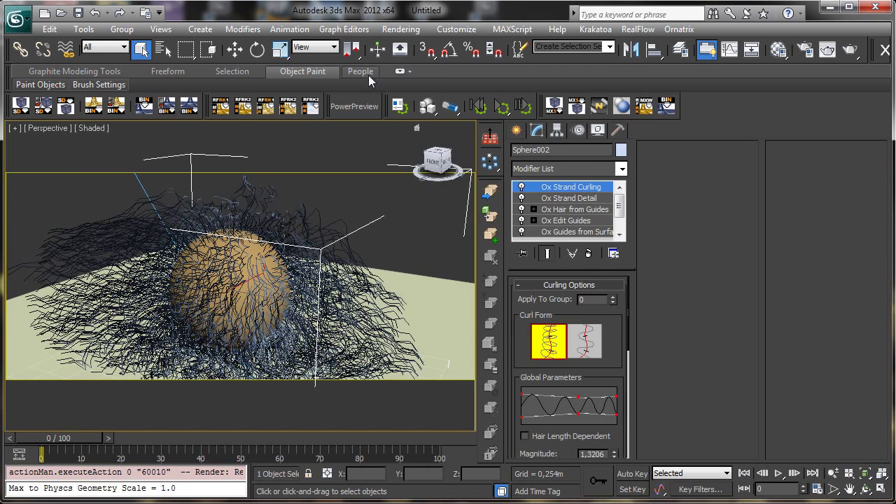
{"action": "left_click", "coordinate": [401, 29]}
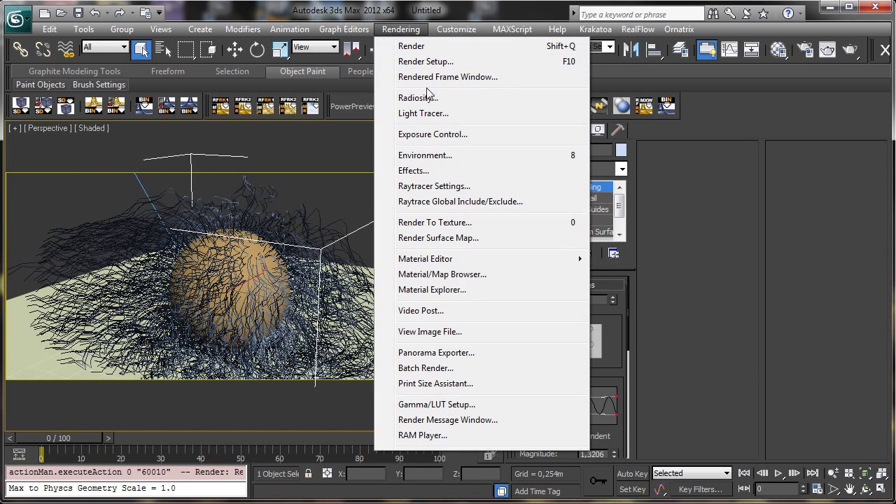
{"action": "left_click", "coordinate": [451, 157]}
{"action": "left_click", "coordinate": [259, 303]}
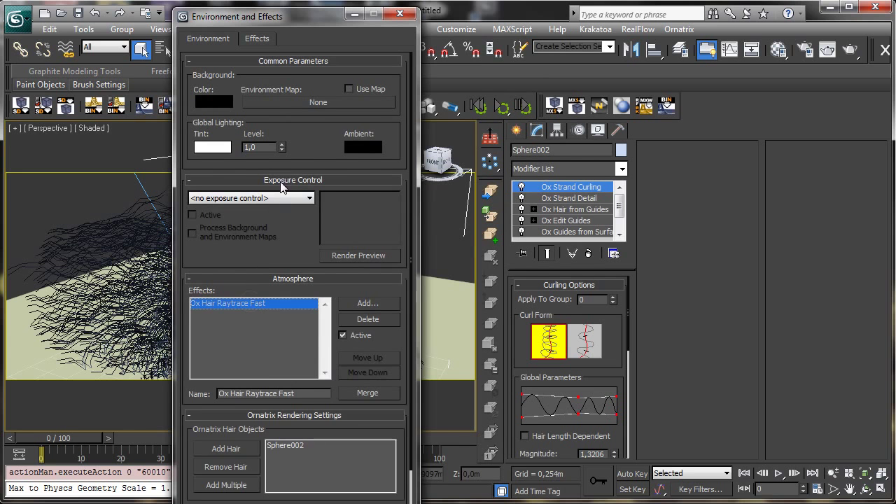
Collapse the Exposure Control, Common Parameters and Atmosphere rollouts, and move and shorten the Environment and Effects window so the viewport is uncovered.
{"action": "left_click", "coordinate": [280, 180]}
{"action": "left_click", "coordinate": [280, 63]}
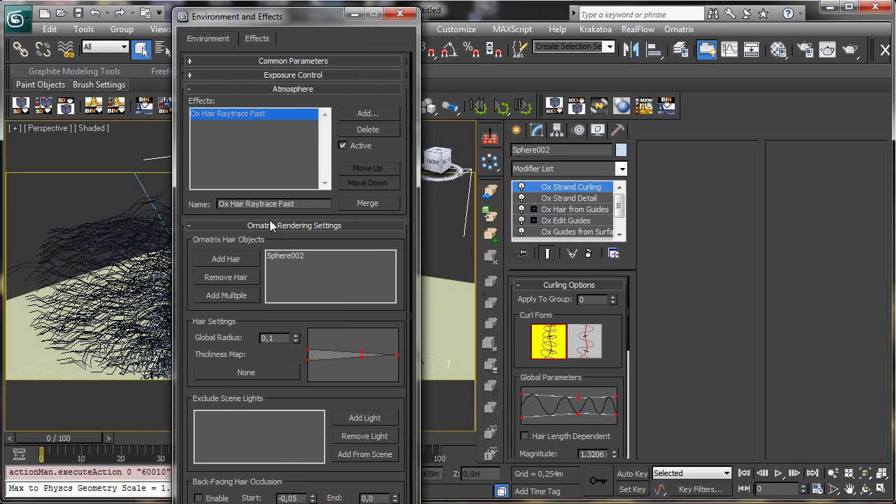
{"action": "left_click", "coordinate": [291, 89]}
{"action": "left_click_drag", "start_coordinate": [323, 21], "coordinate": [784, 21]}
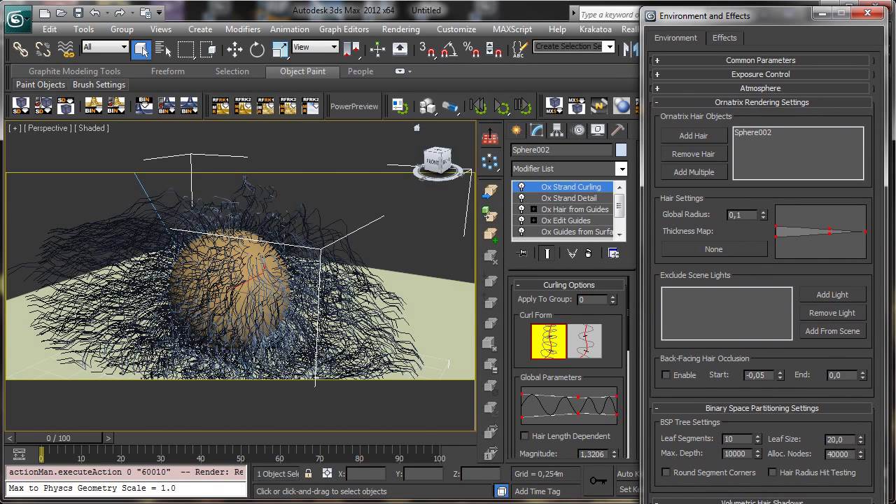
{"action": "left_click_drag", "start_coordinate": [747, 503], "coordinate": [748, 496]}
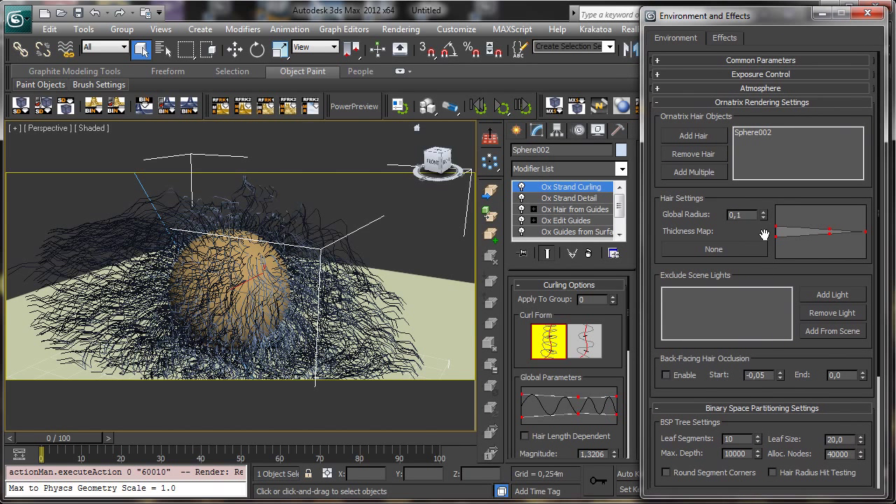